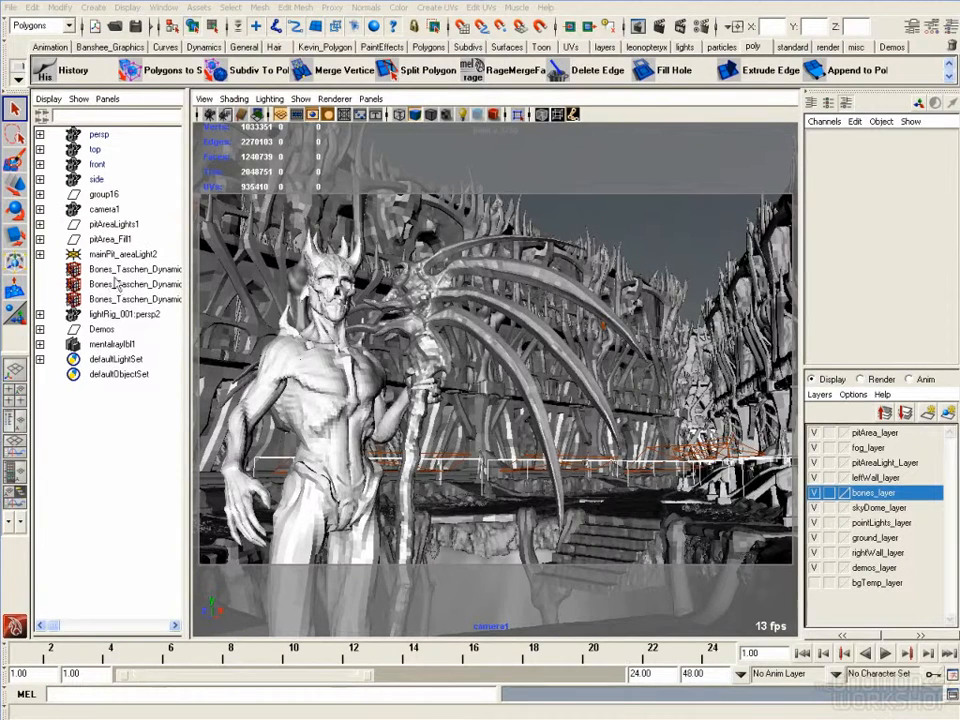
# - Expand group16 and select its ground, volumePrimitives, randomRocks and Bones nodes in turn to see what each covers
pyautogui.click(105, 196)
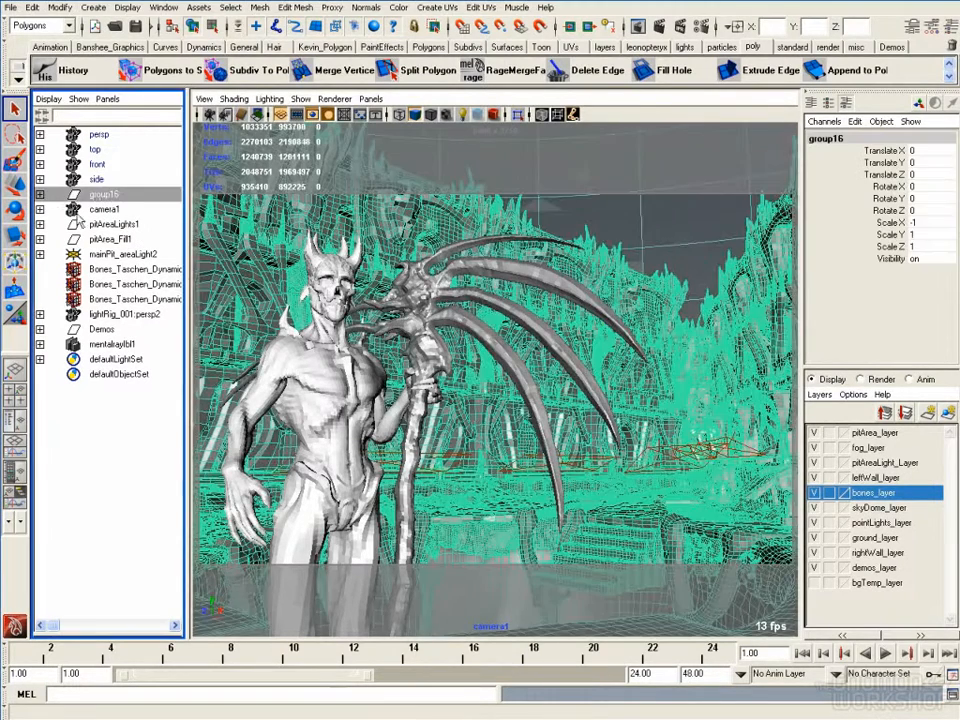
pyautogui.click(40, 194)
pyautogui.click(115, 209)
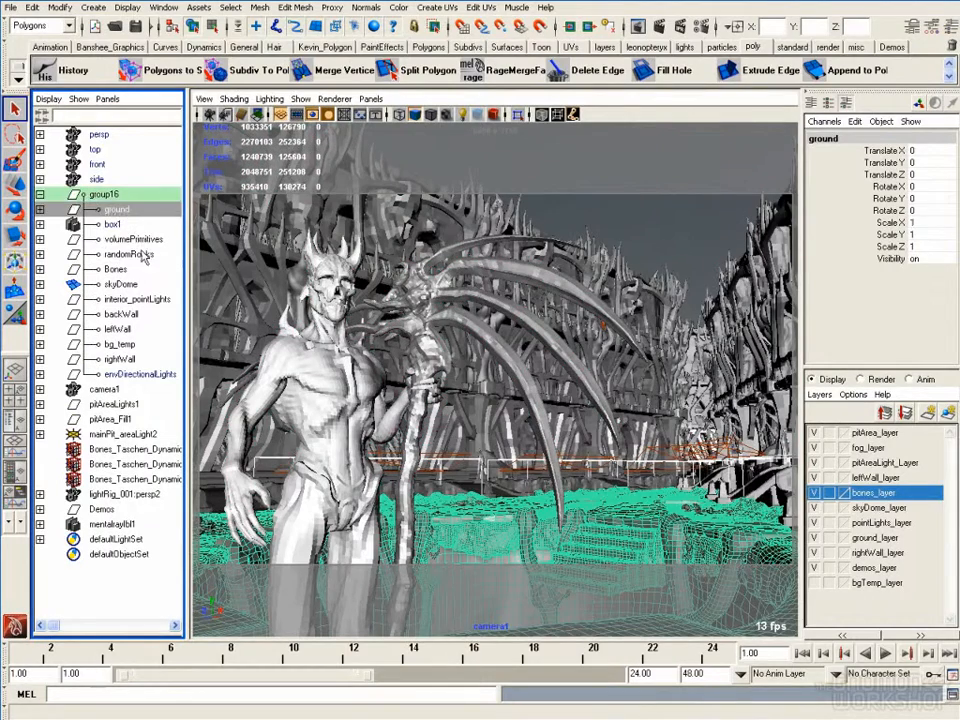
pyautogui.click(148, 240)
pyautogui.doubleClick(129, 255)
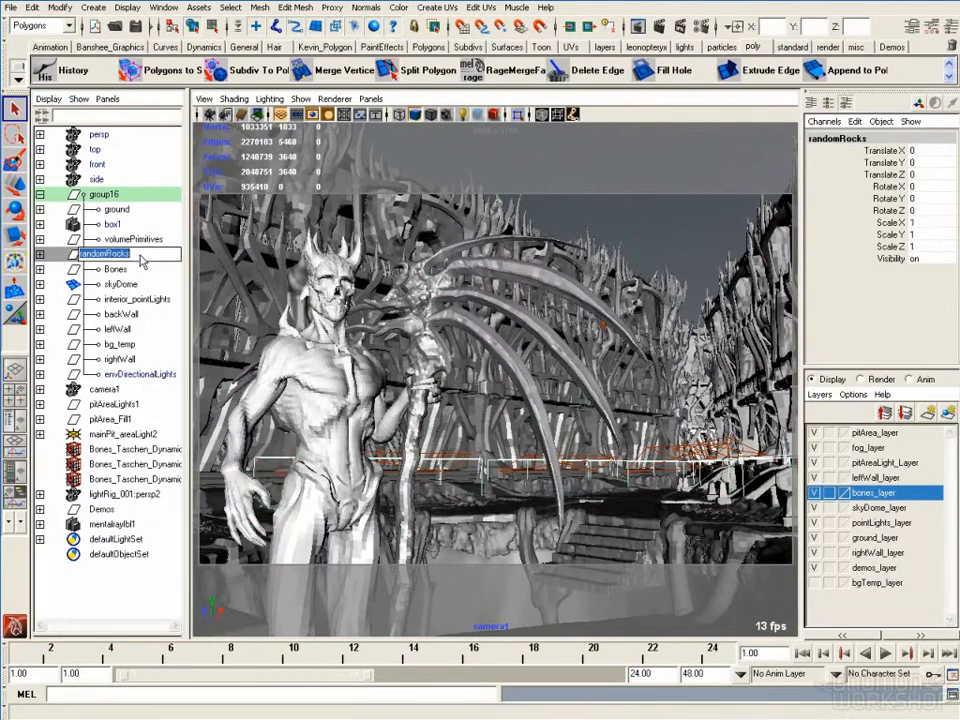
pyautogui.click(129, 270)
pyautogui.click(129, 256)
pyautogui.click(129, 271)
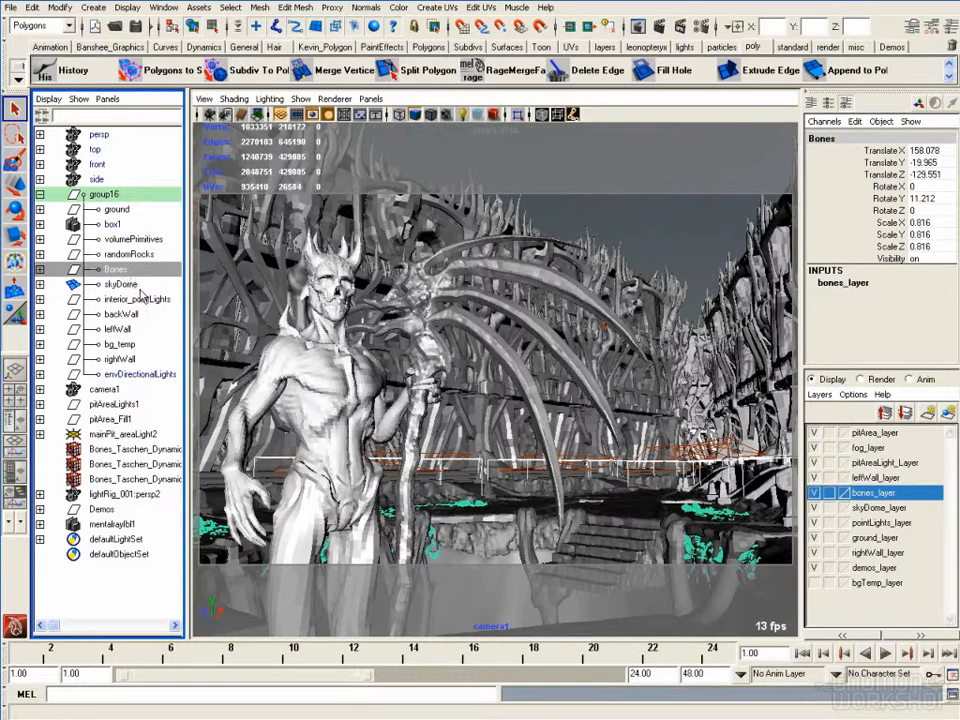
# - Select skyDome, the interior point lights, the wall groups and bg_temp in turn, and inspect the lights inside envDirectionalLights
pyautogui.click(125, 284)
pyautogui.click(138, 299)
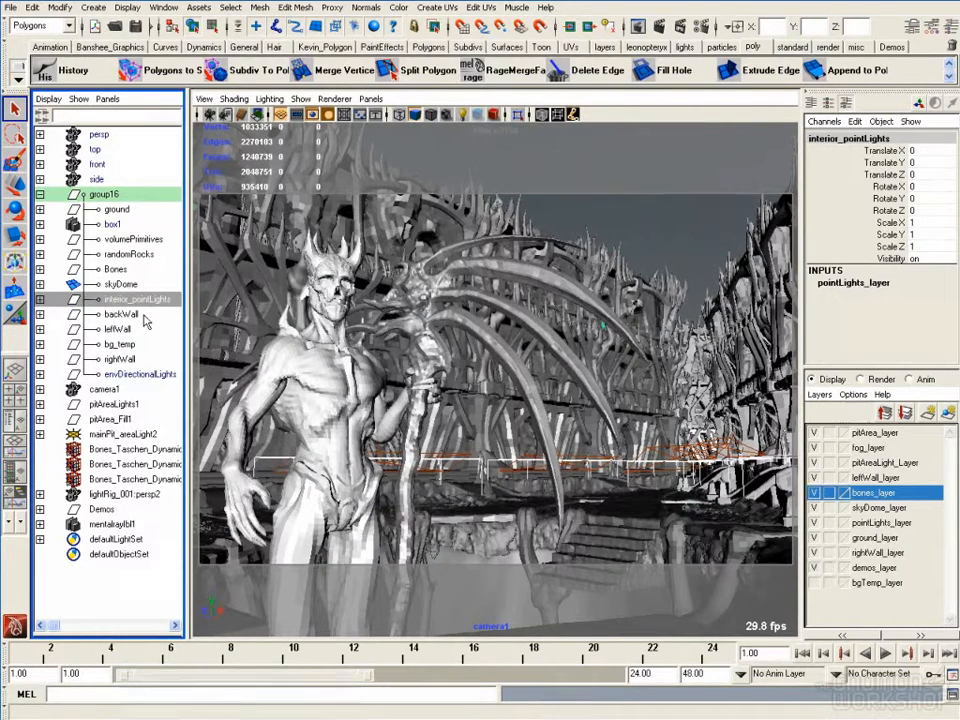
pyautogui.click(140, 314)
pyautogui.click(138, 329)
pyautogui.click(141, 344)
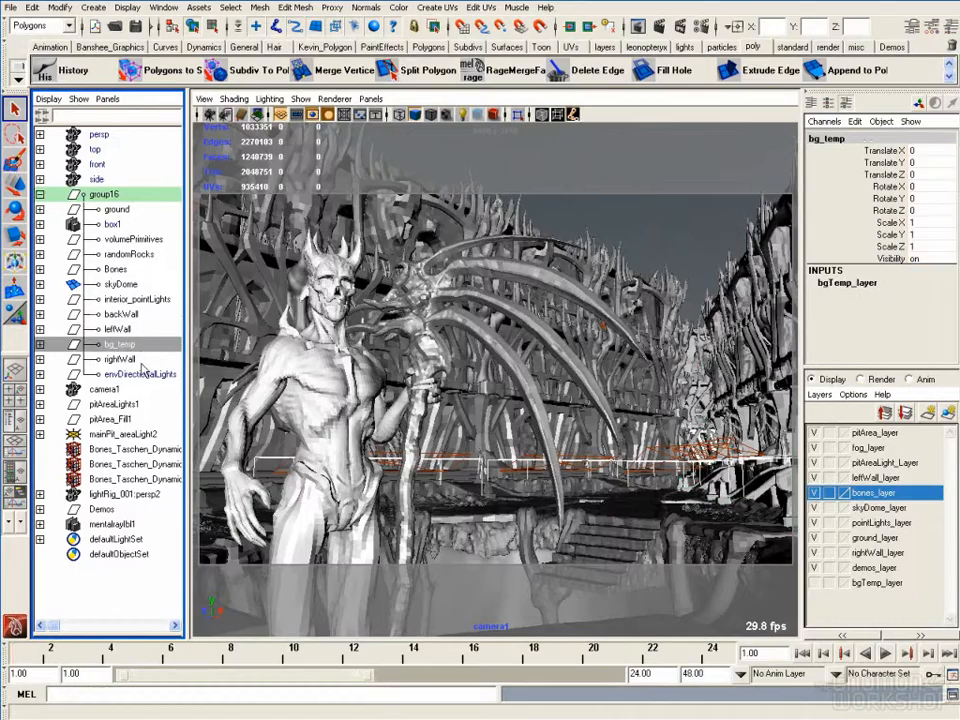
pyautogui.click(140, 359)
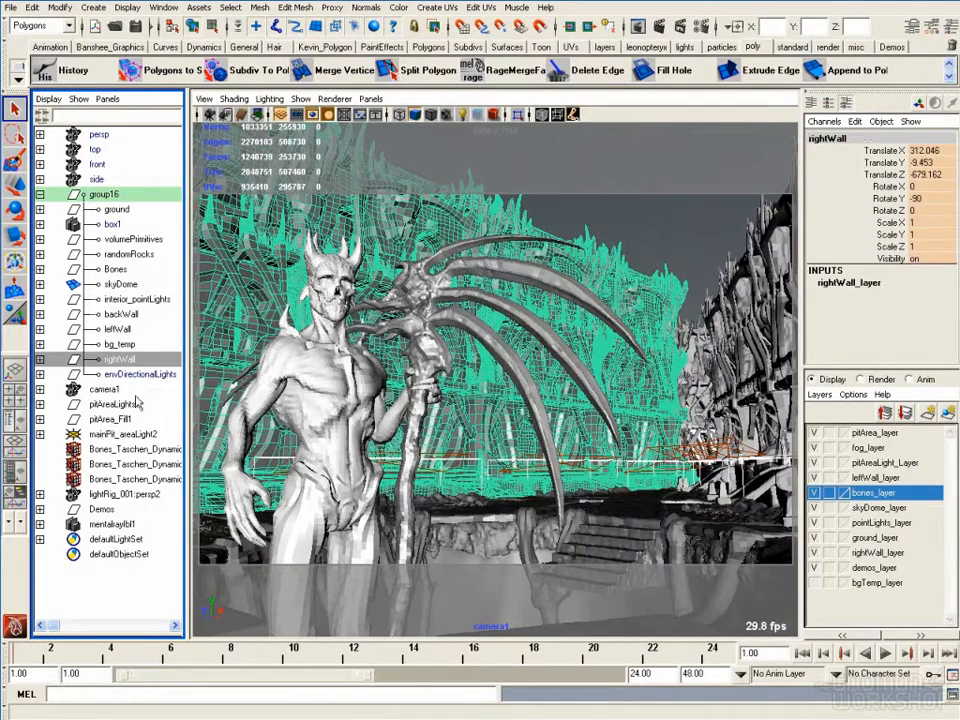
pyautogui.click(143, 374)
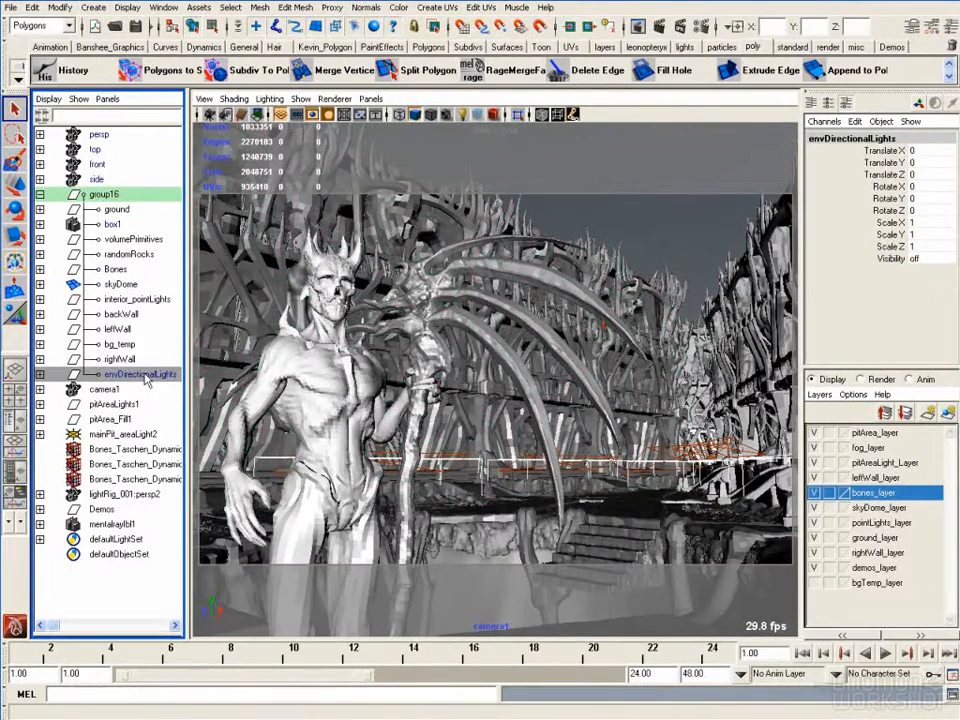
pyautogui.click(40, 374)
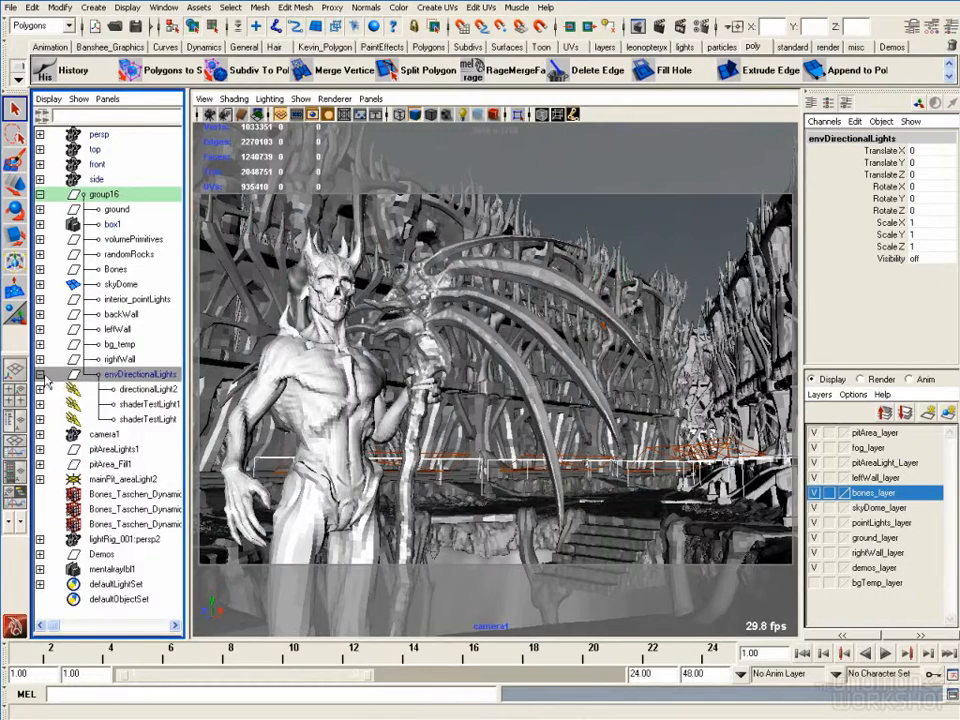
pyautogui.click(40, 374)
# - Check the Scale X value of group16, collapse the group and clear the selection
pyautogui.click(120, 284)
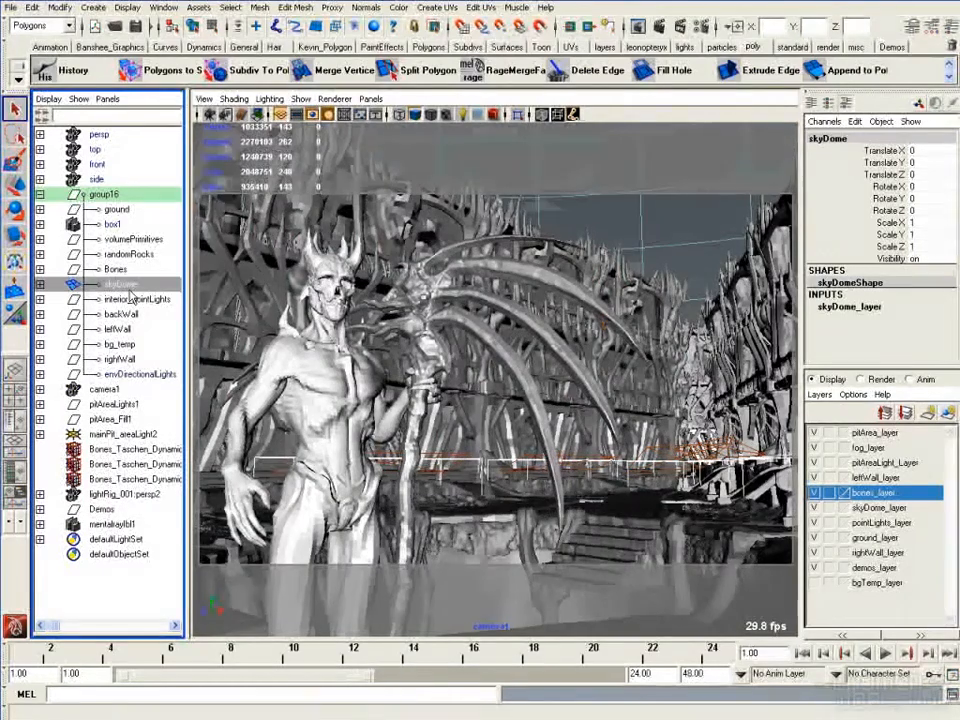
pyautogui.click(104, 194)
pyautogui.click(892, 222)
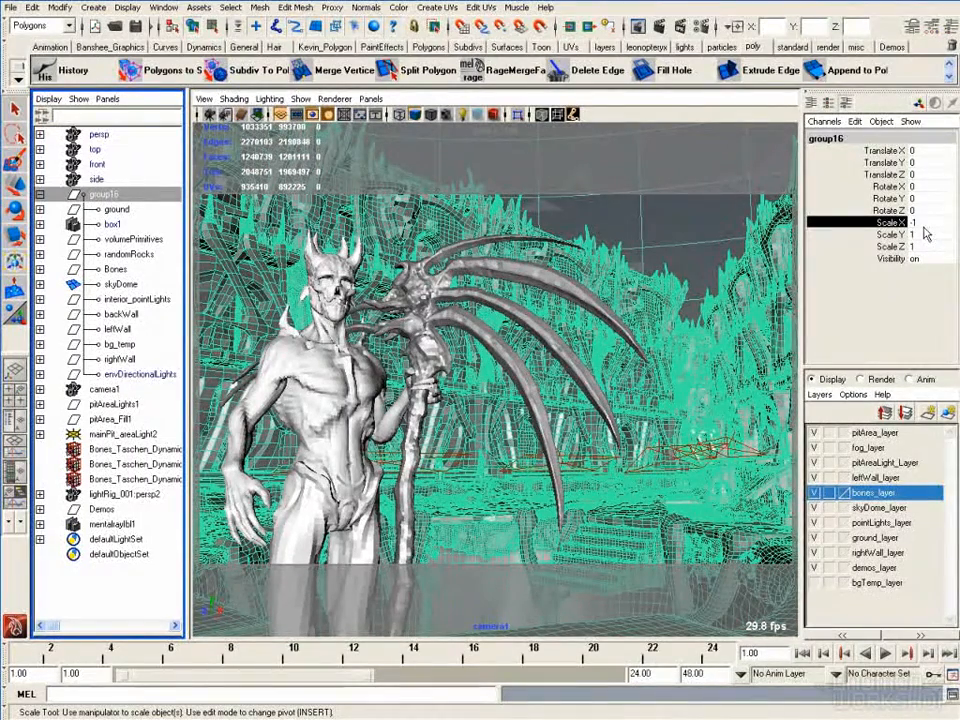
pyautogui.click(40, 194)
pyautogui.press('q')
pyautogui.click(138, 432)
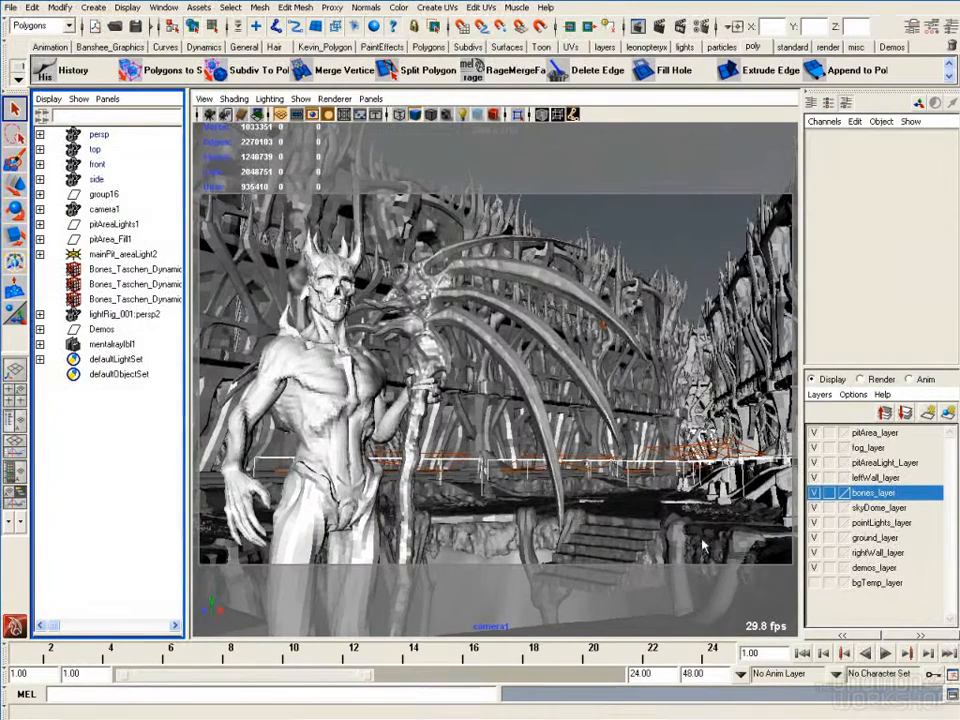
# - Locate the Bones group in group16, switch the viewport to the persp camera and select a bone piece beside the stairs
pyautogui.click(40, 194)
pyautogui.click(116, 269)
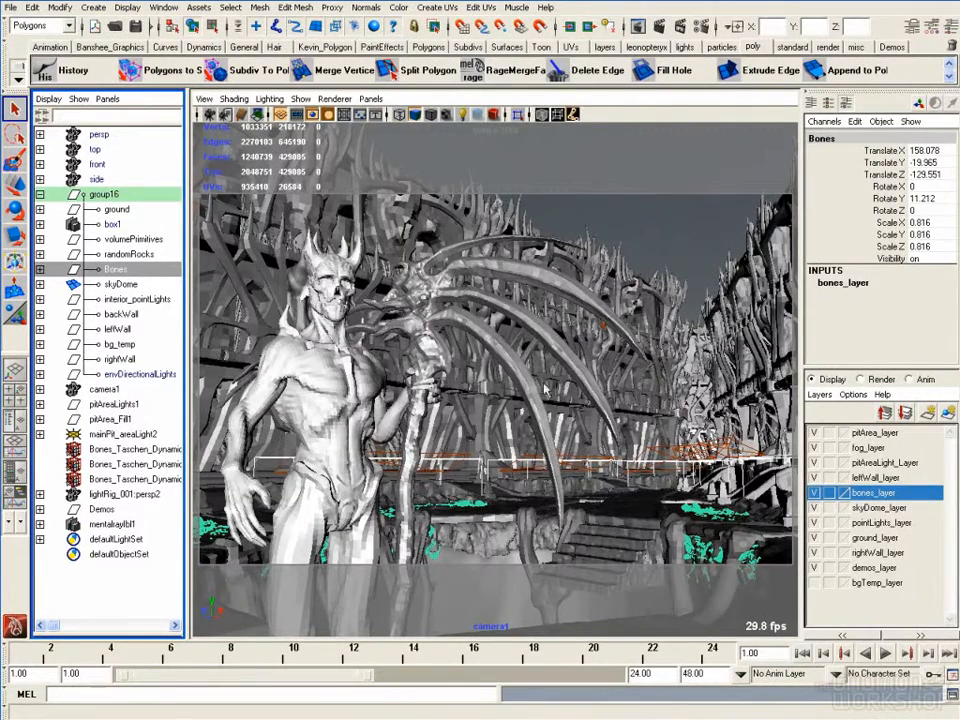
pyautogui.click(370, 98)
pyautogui.moveTo(430, 114)
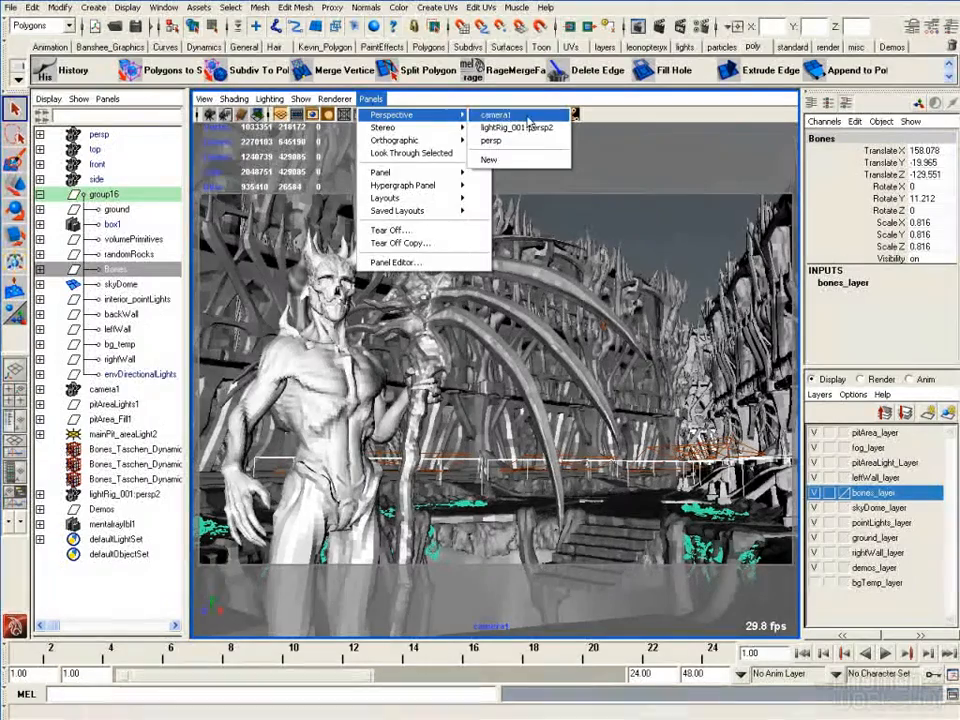
pyautogui.click(522, 143)
pyautogui.scroll(3, 640, 390)
pyautogui.keyDown('alt'); pyautogui.moveTo(640, 390); pyautogui.dragTo(403, 422); pyautogui.keyUp('alt')
pyautogui.click(475, 470)
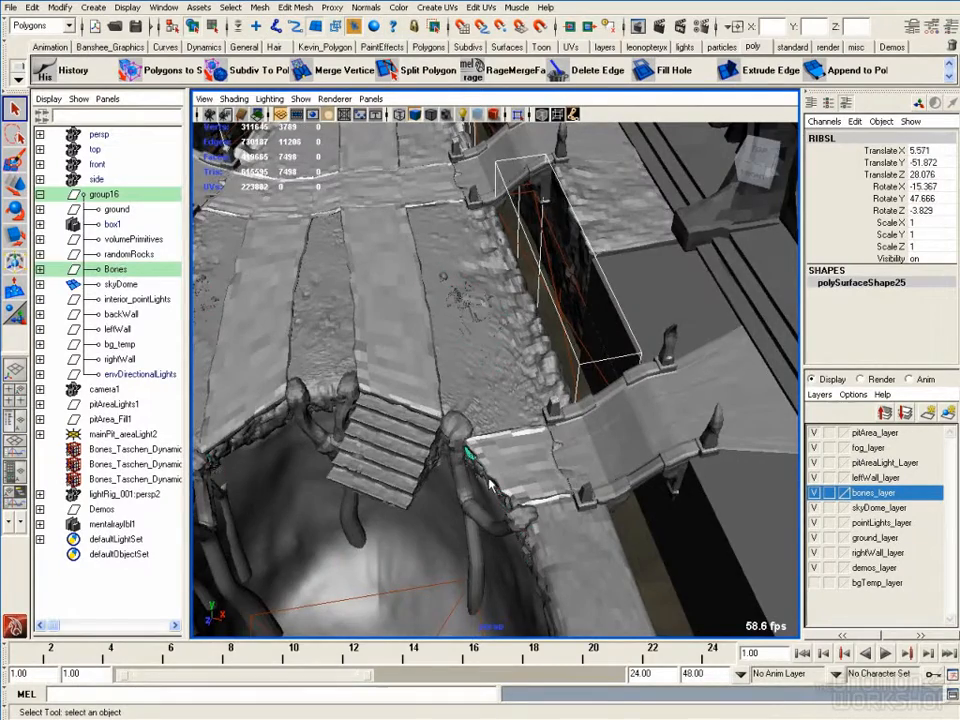
# - Examine the skeleton lying on the ground up close and select its whole parent group from one rib cage piece
pyautogui.scroll(2, 490, 485)
pyautogui.scroll(3, 490, 485)
pyautogui.keyDown('alt'); pyautogui.moveTo(490, 485); pyautogui.dragTo(545, 395); pyautogui.keyUp('alt')
pyautogui.keyDown('alt'); pyautogui.moveTo(545, 395); pyautogui.dragTo(422, 302, button='middle'); pyautogui.keyUp('alt')
pyautogui.keyDown('alt'); pyautogui.moveTo(422, 302); pyautogui.dragTo(368, 266, button='right'); pyautogui.keyUp('alt')
pyautogui.keyDown('alt'); pyautogui.moveTo(343, 224); pyautogui.dragTo(467, 390); pyautogui.keyUp('alt')
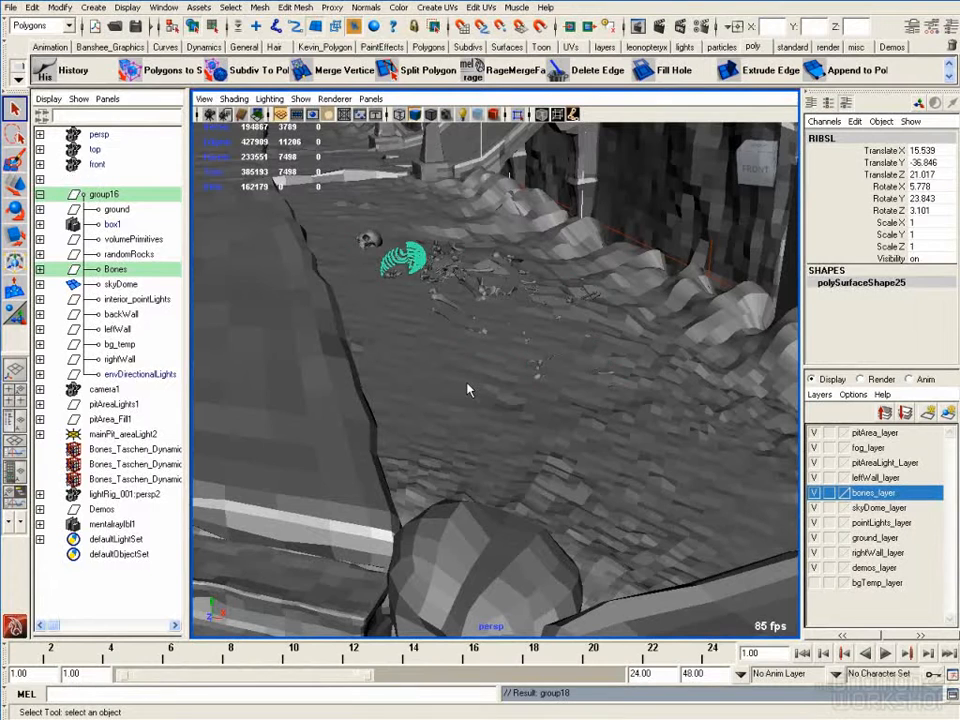
pyautogui.press('Up')
pyautogui.rightClick(440, 358)
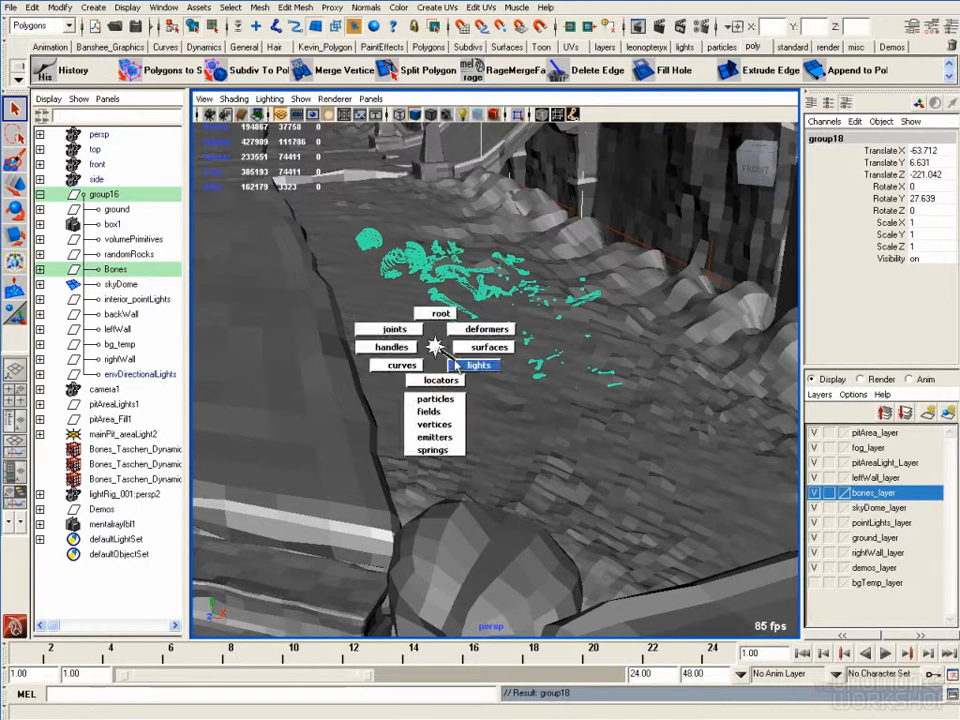
pyautogui.click(455, 368)
# - Examine the scattered bones and the ground surface around the stairs and stone bridge
pyautogui.keyDown('alt'); pyautogui.moveTo(455, 368); pyautogui.dragTo(525, 388); pyautogui.keyUp('alt')
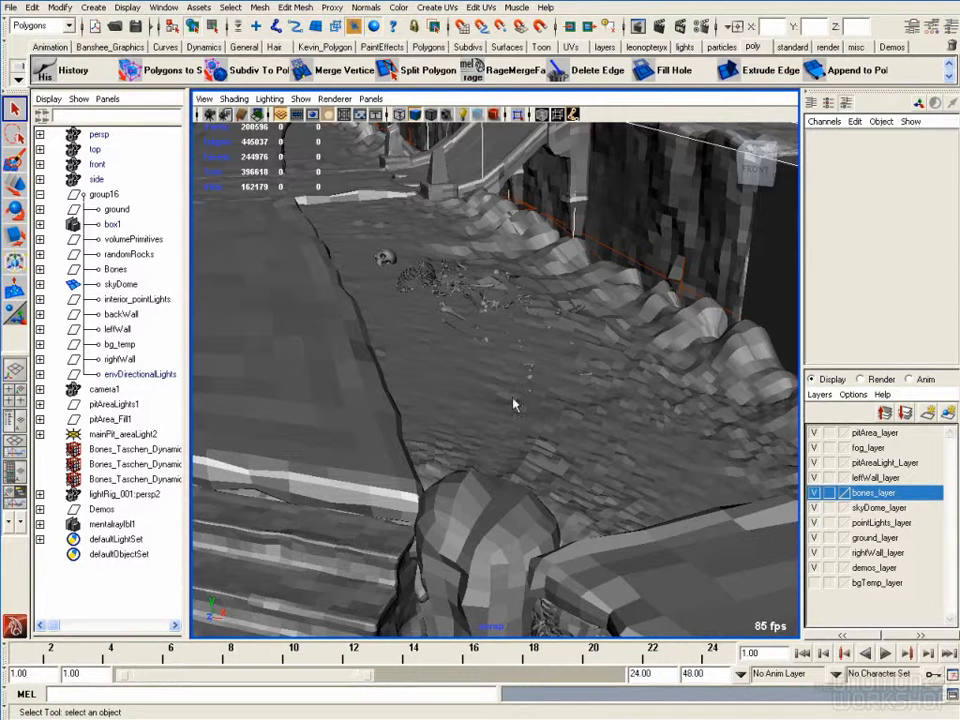
pyautogui.keyDown('alt'); pyautogui.moveTo(529, 435); pyautogui.dragTo(529, 341); pyautogui.keyUp('alt')
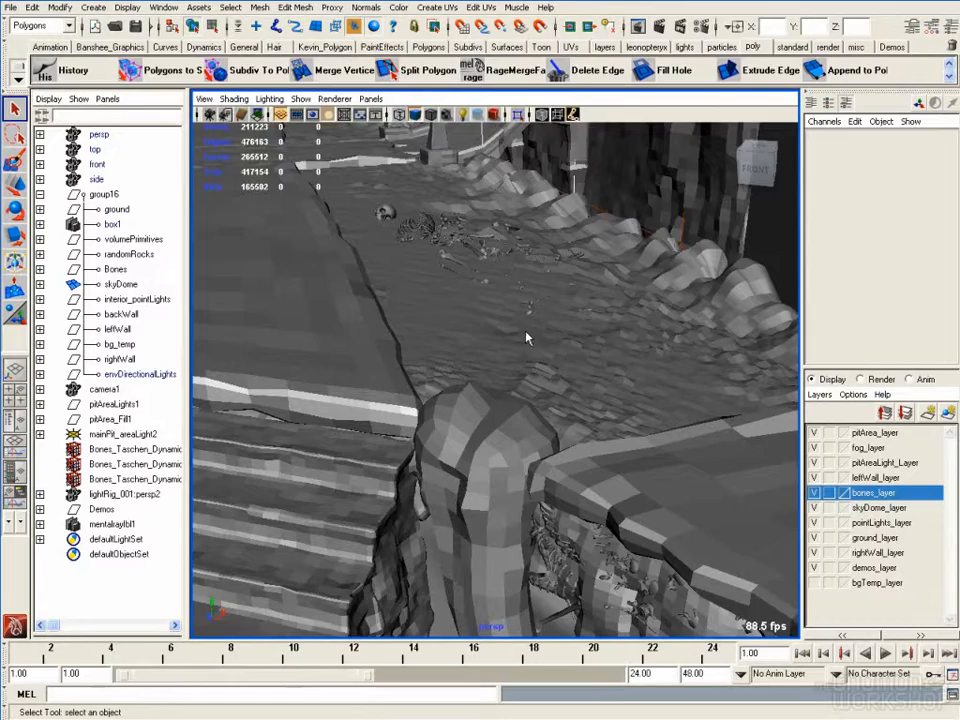
pyautogui.keyDown('alt'); pyautogui.moveTo(628, 448); pyautogui.dragTo(624, 384, button='middle'); pyautogui.keyUp('alt')
pyautogui.keyDown('alt'); pyautogui.moveTo(624, 384); pyautogui.dragTo(510, 408); pyautogui.keyUp('alt')
pyautogui.click(588, 346)
pyautogui.keyDown('alt'); pyautogui.moveTo(510, 408); pyautogui.dragTo(660, 401, button='middle'); pyautogui.keyUp('alt')
pyautogui.keyDown('alt'); pyautogui.moveTo(660, 401); pyautogui.dragTo(628, 401); pyautogui.keyUp('alt')
pyautogui.keyDown('alt'); pyautogui.moveTo(628, 401); pyautogui.dragTo(543, 388, button='right'); pyautogui.keyUp('alt')
# - Survey the row of pits from above and select areaLight7 inside the pit beside the stairs
pyautogui.press('space')
pyautogui.click(471, 221)
pyautogui.keyDown('alt'); pyautogui.moveTo(643, 332); pyautogui.dragTo(546, 325, button='right'); pyautogui.keyUp('alt')
pyautogui.keyDown('alt'); pyautogui.moveTo(603, 212); pyautogui.dragTo(636, 379, button='middle'); pyautogui.keyUp('alt')
pyautogui.keyDown('alt'); pyautogui.moveTo(636, 379); pyautogui.dragTo(566, 375, button='right'); pyautogui.keyUp('alt')
pyautogui.keyDown('alt'); pyautogui.moveTo(566, 376); pyautogui.dragTo(272, 358); pyautogui.keyUp('alt')
pyautogui.moveTo(437, 326); pyautogui.dragTo(457, 345)
pyautogui.click(717, 478)
pyautogui.keyDown('alt'); pyautogui.moveTo(717, 478); pyautogui.dragTo(497, 465, button='middle'); pyautogui.keyUp('alt')
pyautogui.keyDown('alt'); pyautogui.moveTo(497, 465); pyautogui.dragTo(495, 367); pyautogui.keyUp('alt')
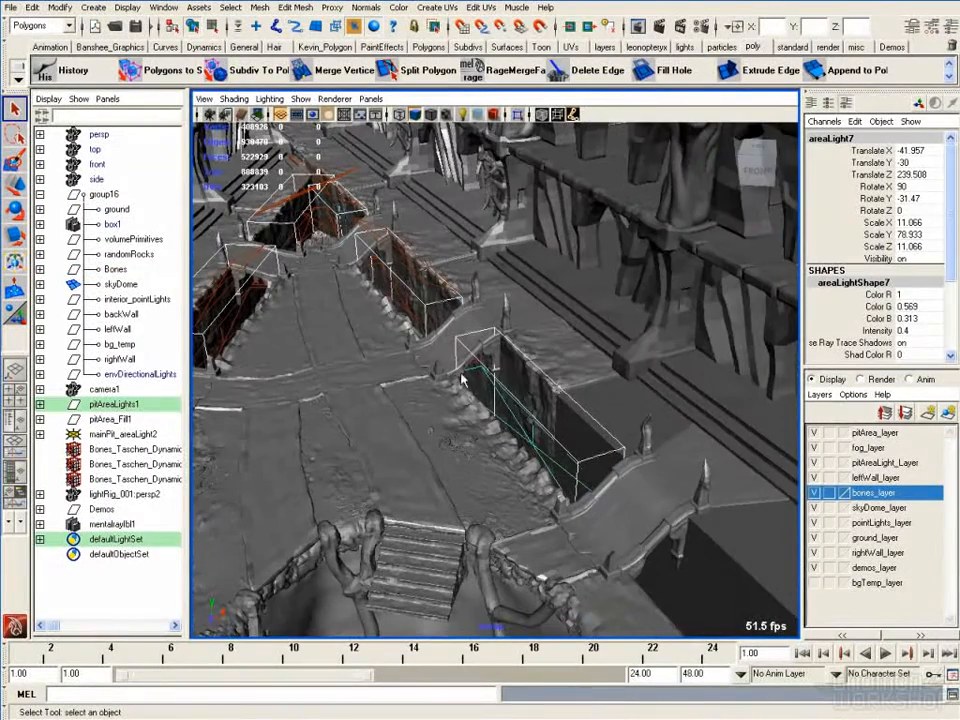
# - Select areaLight8 inside the neighbouring pit and inspect its placement between the pit walls
pyautogui.keyDown('alt'); pyautogui.moveTo(557, 463); pyautogui.dragTo(690, 445); pyautogui.keyUp('alt')
pyautogui.keyDown('alt'); pyautogui.moveTo(690, 445); pyautogui.dragTo(743, 408, button='right'); pyautogui.keyUp('alt')
pyautogui.keyDown('alt'); pyautogui.moveTo(743, 408); pyautogui.dragTo(568, 480); pyautogui.keyUp('alt')
pyautogui.keyDown('alt'); pyautogui.moveTo(400, 305); pyautogui.dragTo(640, 480, button='middle'); pyautogui.keyUp('alt')
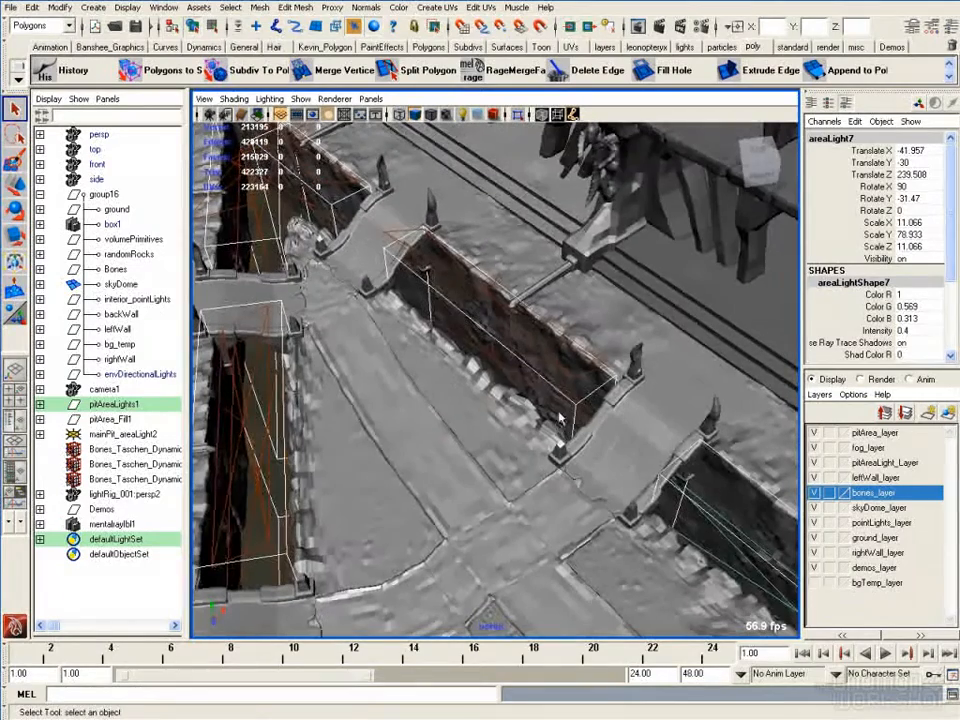
pyautogui.click(491, 353)
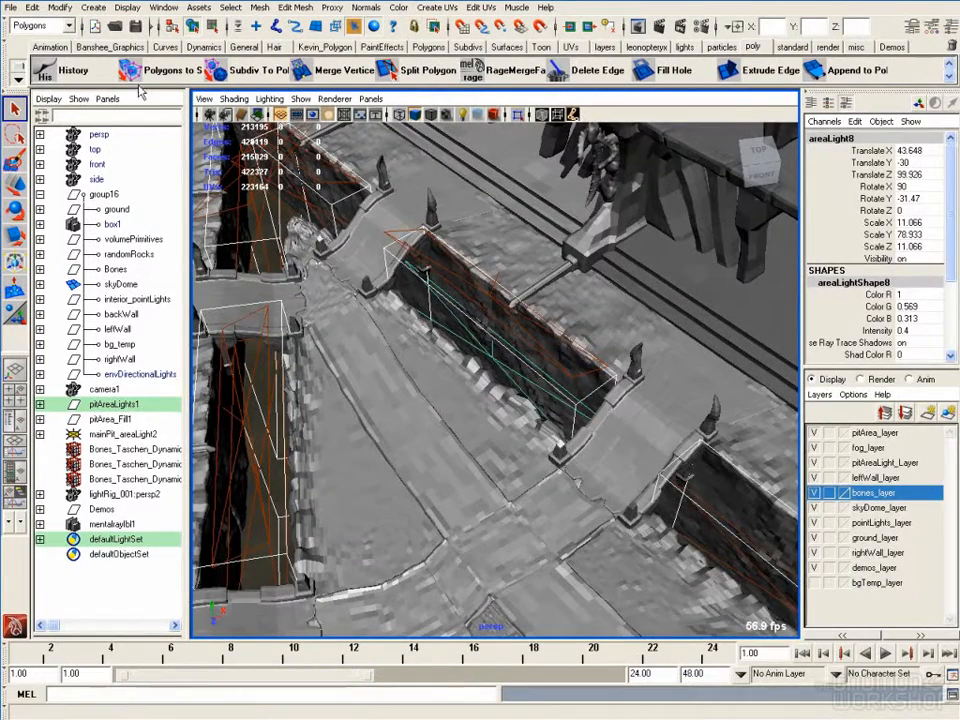
pyautogui.keyDown('alt'); pyautogui.moveTo(623, 437); pyautogui.dragTo(500, 350, button='middle'); pyautogui.keyUp('alt')
pyautogui.keyDown('alt'); pyautogui.moveTo(508, 426); pyautogui.dragTo(518, 419); pyautogui.keyUp('alt')
pyautogui.keyDown('alt'); pyautogui.moveTo(573, 456); pyautogui.dragTo(494, 366, button='middle'); pyautogui.keyUp('alt')
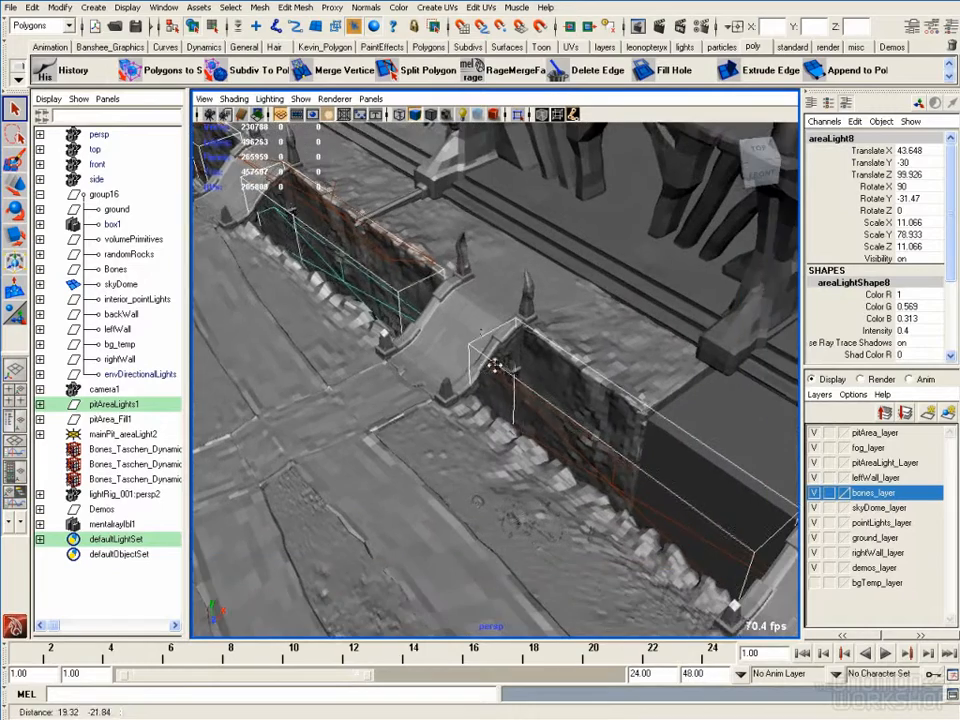
# - Select areaLight7 in the pit nearest the stairs and review its area light attributes in the Attribute Editor
pyautogui.click(610, 474)
pyautogui.press('f')
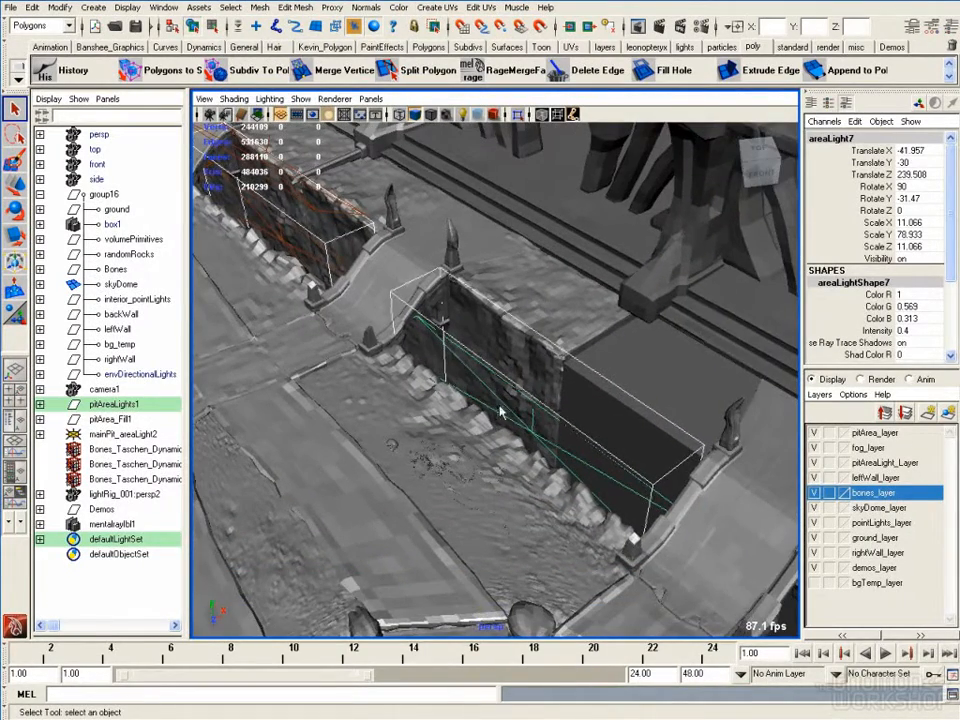
pyautogui.hotkey('ctrl', 'a')
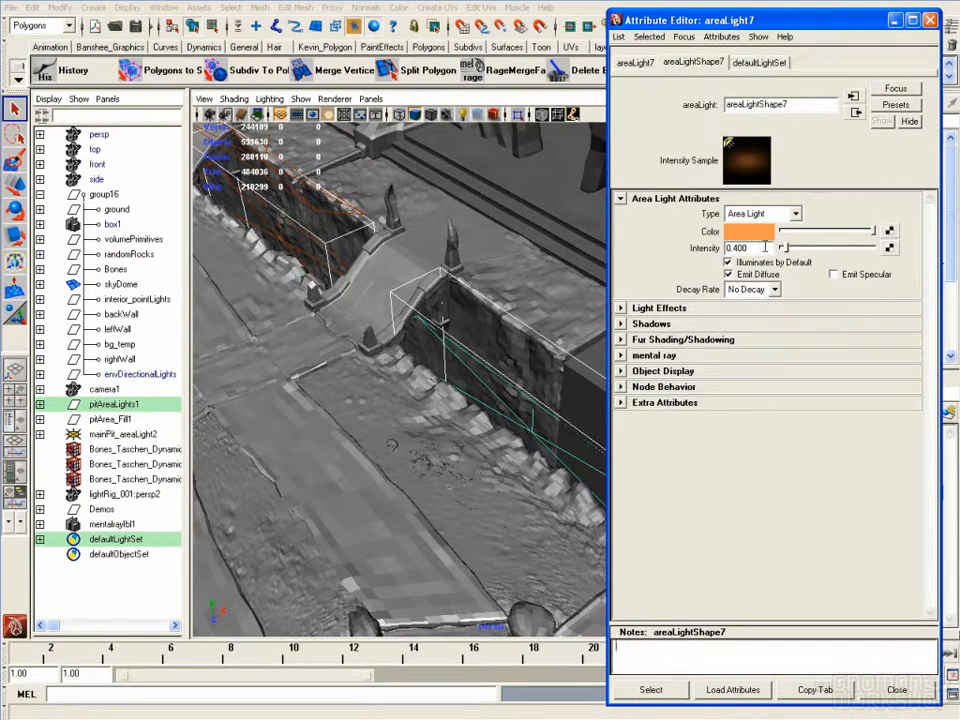
pyautogui.click(930, 20)
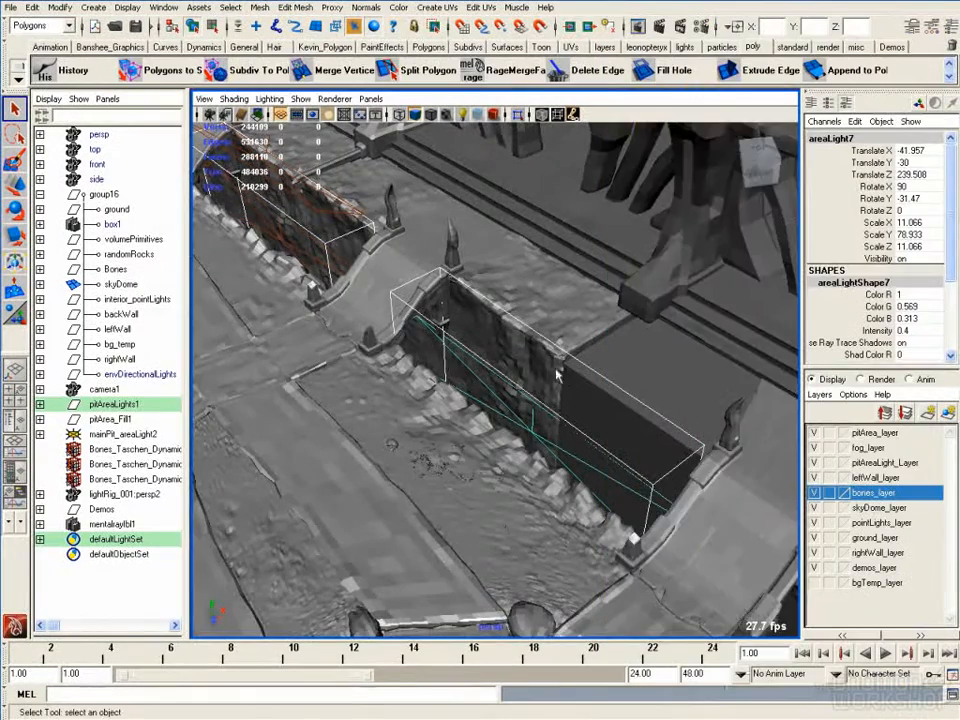
# - Examine from several angles how areaLight7 and its bounding volume sit inside the pit and against its walls
pyautogui.keyDown('alt'); pyautogui.moveTo(597, 376); pyautogui.dragTo(555, 379); pyautogui.keyUp('alt')
pyautogui.keyDown('alt'); pyautogui.moveTo(452, 396); pyautogui.dragTo(506, 391, button='right'); pyautogui.keyUp('alt')
pyautogui.keyDown('alt'); pyautogui.moveTo(506, 391); pyautogui.dragTo(527, 390); pyautogui.keyUp('alt')
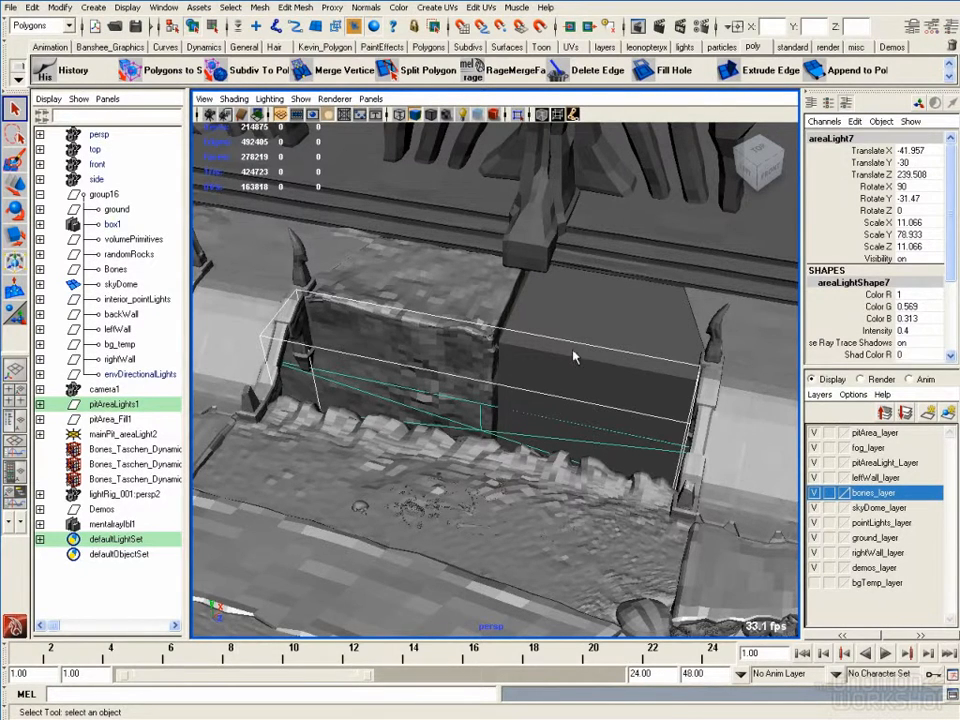
pyautogui.keyDown('alt'); pyautogui.moveTo(573, 356); pyautogui.dragTo(566, 352); pyautogui.keyUp('alt')
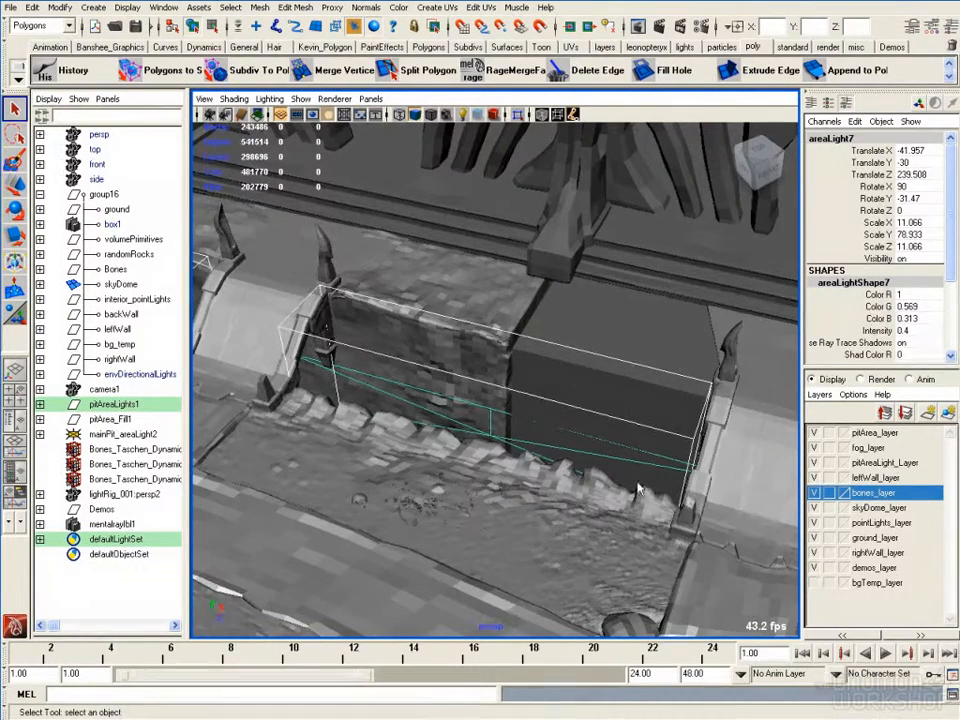
pyautogui.keyDown('alt'); pyautogui.moveTo(473, 340); pyautogui.dragTo(534, 352, button='middle'); pyautogui.keyUp('alt')
pyautogui.keyDown('alt'); pyautogui.moveTo(534, 352); pyautogui.dragTo(408, 352); pyautogui.keyUp('alt')
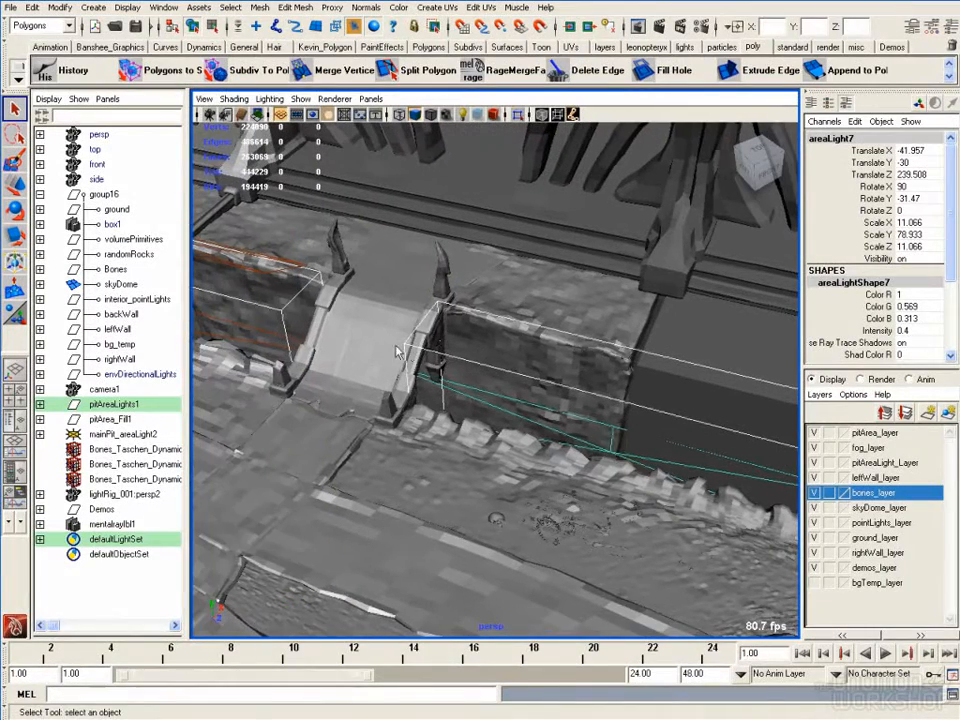
pyautogui.keyDown('alt'); pyautogui.moveTo(576, 398); pyautogui.dragTo(450, 392, button='right'); pyautogui.keyUp('alt')
pyautogui.keyDown('alt'); pyautogui.moveTo(450, 392); pyautogui.dragTo(384, 345); pyautogui.keyUp('alt')
pyautogui.keyDown('alt'); pyautogui.moveTo(384, 345); pyautogui.dragTo(434, 387, button='middle'); pyautogui.keyUp('alt')
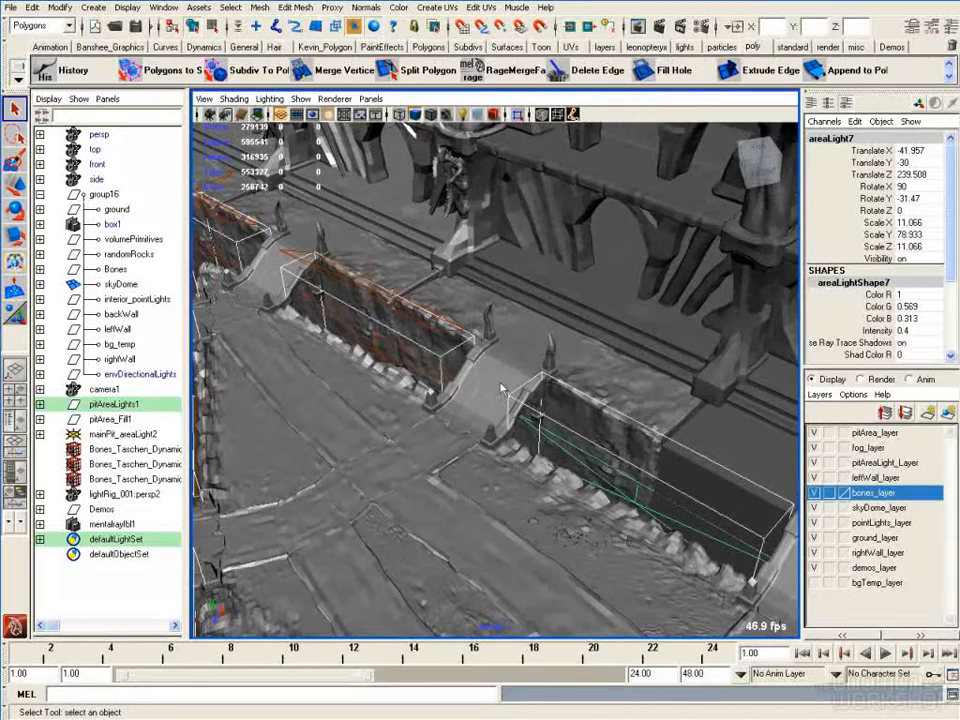
pyautogui.keyDown('alt'); pyautogui.moveTo(449, 385); pyautogui.dragTo(492, 395); pyautogui.keyUp('alt')
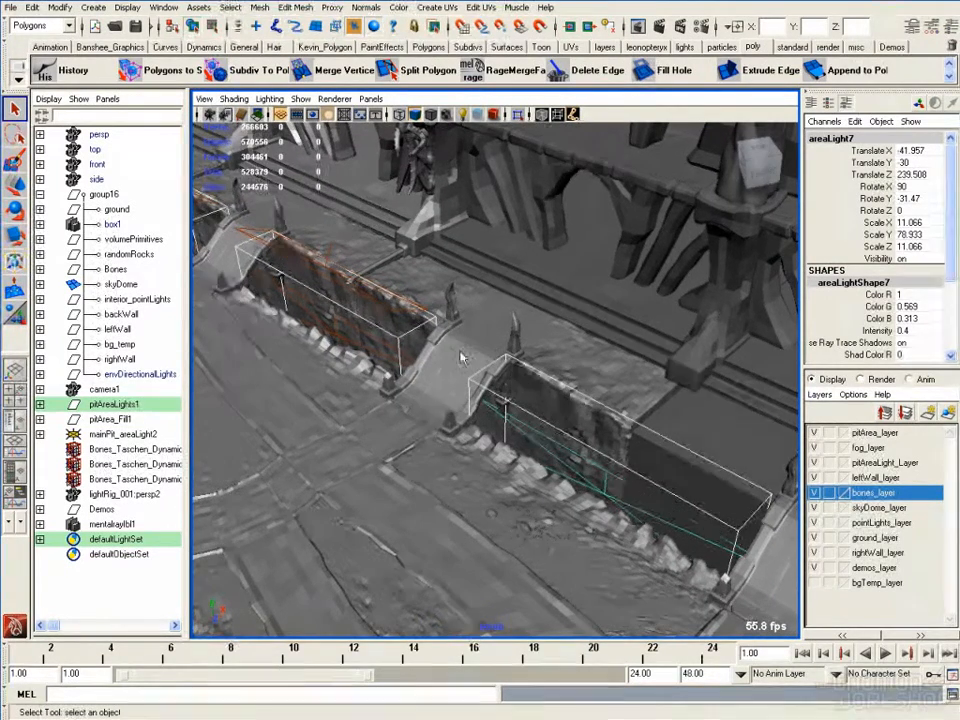
# - Select fill light areaLight14 above the pit opening and inspect its position from ground level
pyautogui.keyDown('alt'); pyautogui.moveTo(354, 348); pyautogui.dragTo(583, 432, button='middle'); pyautogui.keyUp('alt')
pyautogui.keyDown('alt'); pyautogui.moveTo(583, 432); pyautogui.dragTo(471, 343); pyautogui.keyUp('alt')
pyautogui.click(485, 358)
pyautogui.keyDown('alt'); pyautogui.moveTo(505, 395); pyautogui.dragTo(469, 364, button='middle'); pyautogui.keyUp('alt')
pyautogui.keyDown('alt'); pyautogui.moveTo(469, 364); pyautogui.dragTo(587, 377, button='right'); pyautogui.keyUp('alt')
pyautogui.keyDown('alt'); pyautogui.moveTo(587, 377); pyautogui.dragTo(599, 327); pyautogui.keyUp('alt')
pyautogui.keyDown('alt'); pyautogui.moveTo(525, 425); pyautogui.dragTo(365, 633); pyautogui.keyUp('alt')
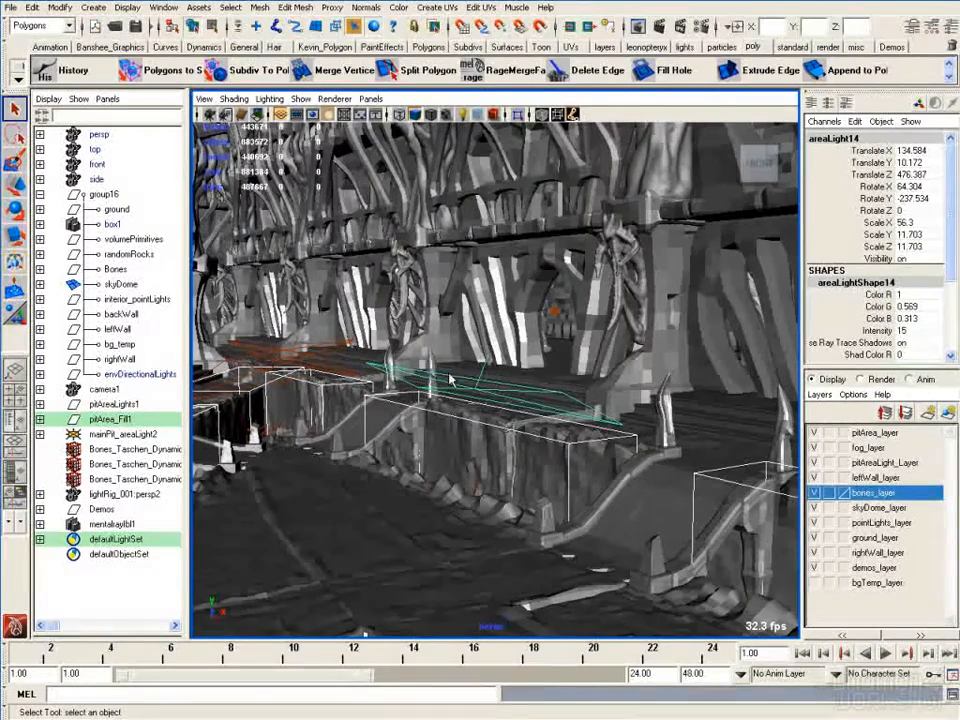
# - Select fill light areaLight10 and frame it in the view
pyautogui.keyDown('alt'); pyautogui.moveTo(493, 388); pyautogui.dragTo(504, 411); pyautogui.keyUp('alt')
pyautogui.keyDown('alt'); pyautogui.moveTo(473, 356); pyautogui.dragTo(386, 407); pyautogui.keyUp('alt')
pyautogui.click(375, 432)
pyautogui.press('f')
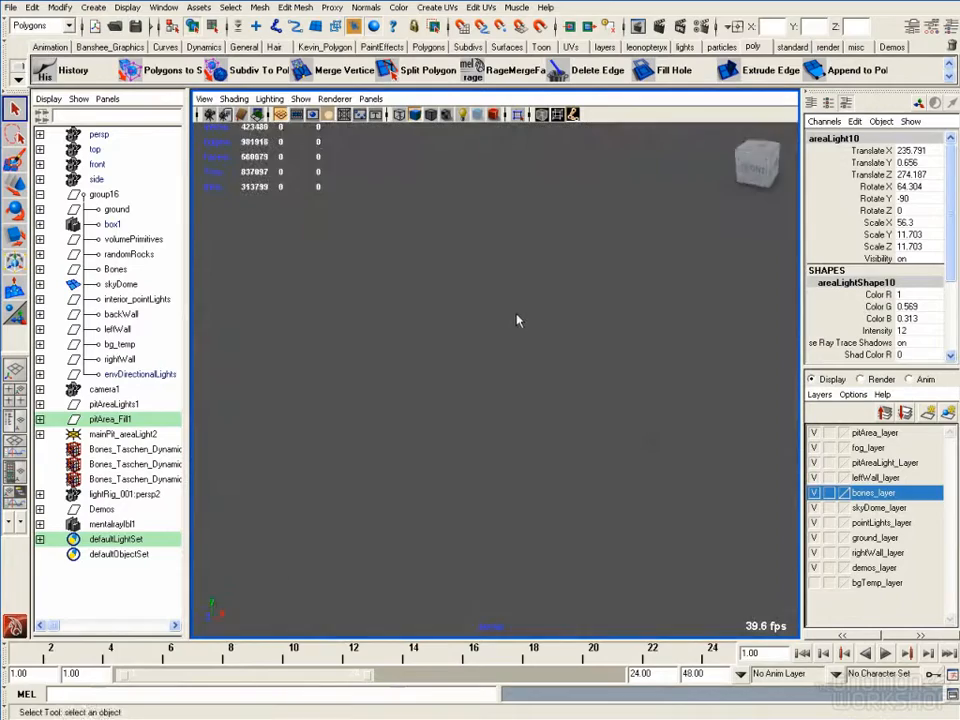
# - Select areaLight11 above its pit, and select the whole pitArea_Fill1 group to inspect all the fill lights
pyautogui.click(312, 491)
pyautogui.keyDown('alt'); pyautogui.moveTo(555, 338); pyautogui.dragTo(310, 480, button='middle'); pyautogui.keyUp('alt')
pyautogui.click(554, 262)
pyautogui.keyDown('alt'); pyautogui.moveTo(553, 262); pyautogui.dragTo(327, 383); pyautogui.keyUp('alt')
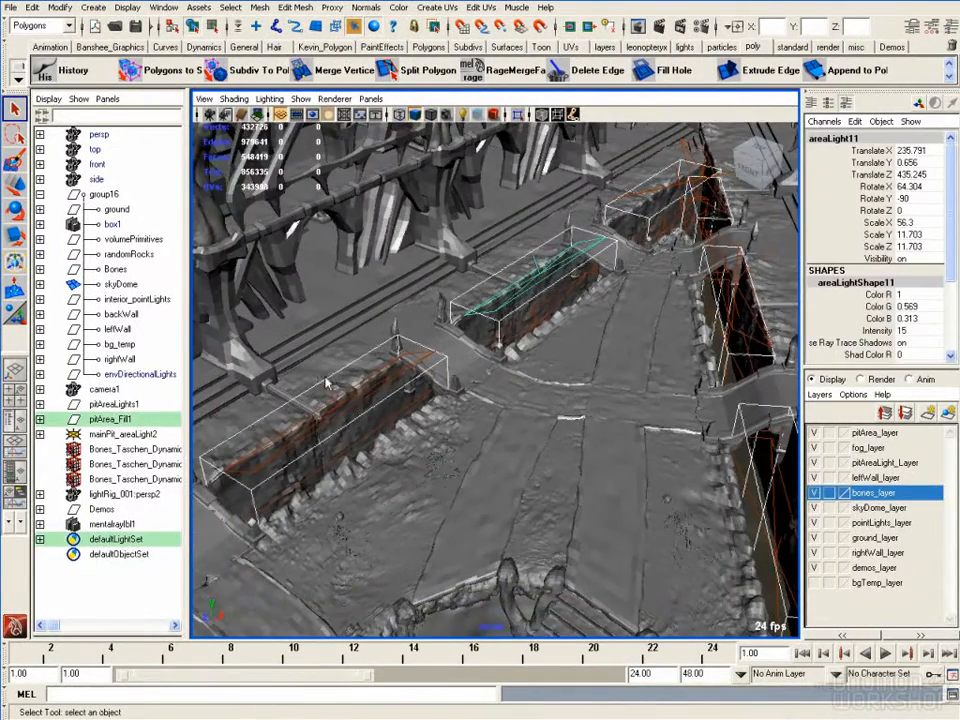
pyautogui.click(150, 422)
pyautogui.keyDown('alt'); pyautogui.moveTo(634, 447); pyautogui.dragTo(615, 352, button='middle'); pyautogui.keyUp('alt')
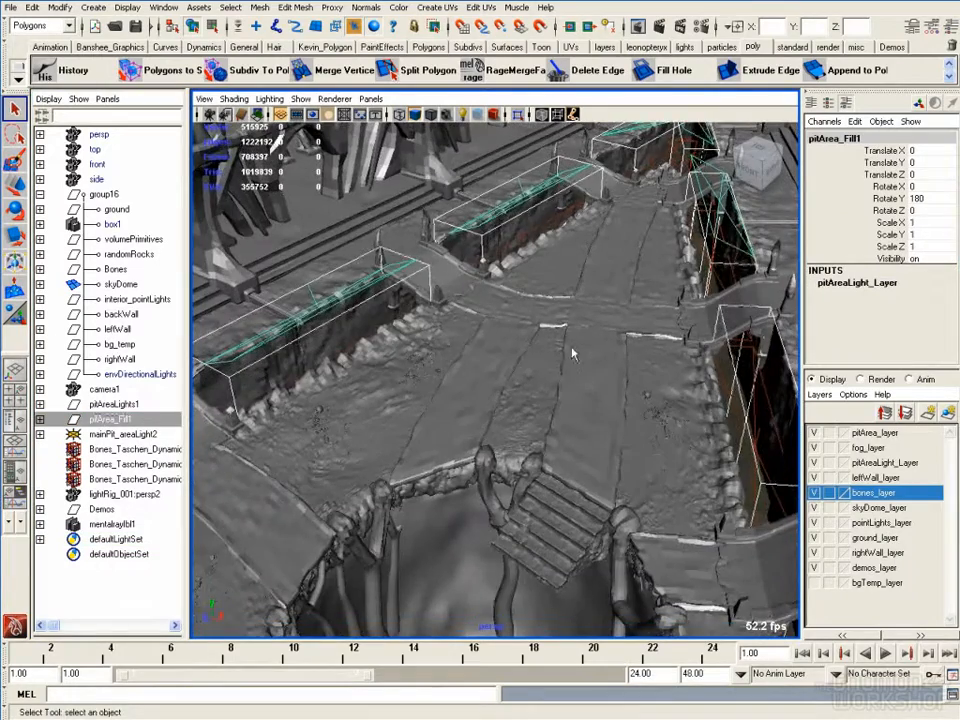
# - Select mainPit_areaLight2 in the large round pit and view the pit area around it
pyautogui.keyDown('alt'); pyautogui.moveTo(584, 362); pyautogui.dragTo(539, 386); pyautogui.keyUp('alt')
pyautogui.keyDown('alt'); pyautogui.moveTo(561, 380); pyautogui.dragTo(553, 414); pyautogui.keyUp('alt')
pyautogui.click(657, 425)
pyautogui.moveTo(657, 425)
pyautogui.keyDown('alt'); pyautogui.mouseDown()
pyautogui.moveTo(535, 338)
pyautogui.moveTo(364, 568)
pyautogui.moveTo(525, 459)
pyautogui.moveTo(628, 343)
pyautogui.moveTo(497, 414)
pyautogui.moveTo(598, 394)
pyautogui.moveTo(480, 403)
pyautogui.moveTo(526, 402)
pyautogui.moveTo(457, 343)
pyautogui.mouseUp(); pyautogui.keyUp('alt')
pyautogui.click(437, 533)
# - Select the interior point lights along the wall in wireframe display, and return to the shaded view of the pits
pyautogui.press('4')
pyautogui.keyDown('alt'); pyautogui.moveTo(457, 343); pyautogui.dragTo(516, 357, button='middle'); pyautogui.keyUp('alt')
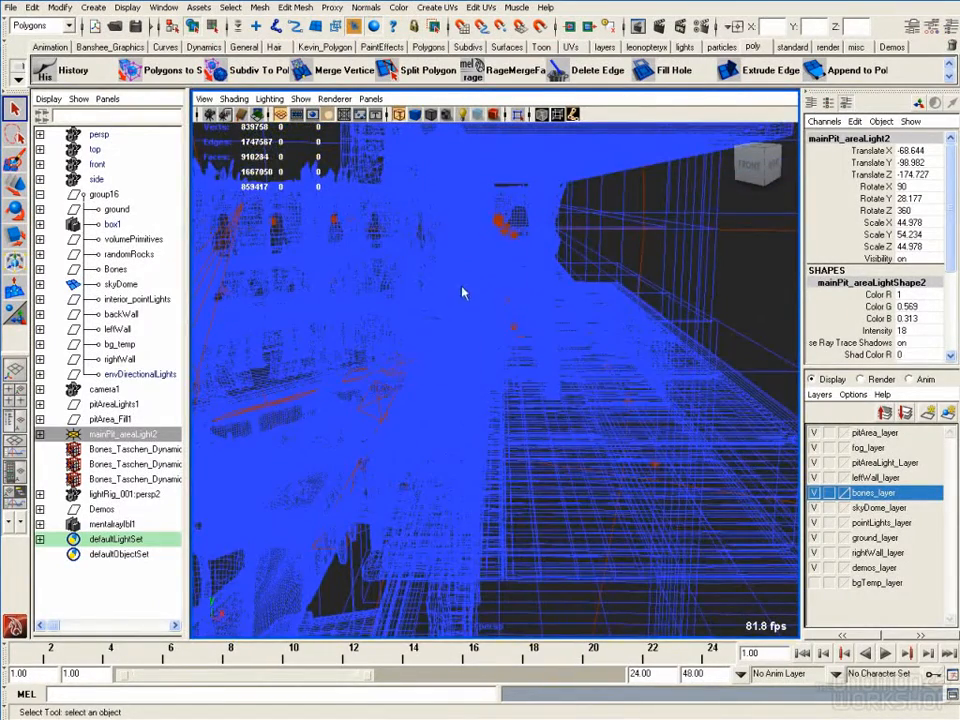
pyautogui.moveTo(486, 203); pyautogui.dragTo(530, 312)
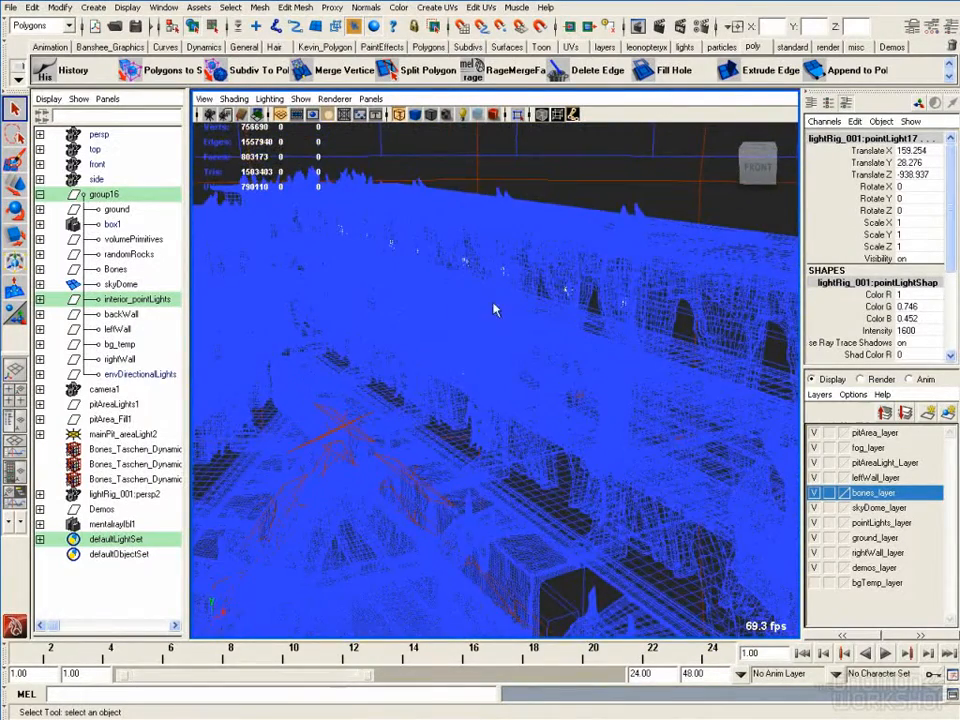
pyautogui.press('5')
pyautogui.keyDown('alt'); pyautogui.moveTo(510, 398); pyautogui.dragTo(428, 390); pyautogui.keyUp('alt')
pyautogui.keyDown('alt'); pyautogui.moveTo(426, 389); pyautogui.dragTo(430, 400, button='right'); pyautogui.keyUp('alt')
pyautogui.keyDown('alt'); pyautogui.moveTo(430, 400); pyautogui.dragTo(435, 412); pyautogui.keyUp('alt')
pyautogui.moveTo(435, 412)
pyautogui.keyDown('alt'); pyautogui.mouseDown(button='middle')
pyautogui.moveTo(439, 422)
pyautogui.moveTo(453, 389)
pyautogui.mouseUp(button='middle'); pyautogui.keyUp('alt')
# - Turn on the visibility of the envDirectionalLights group
pyautogui.click(140, 373)
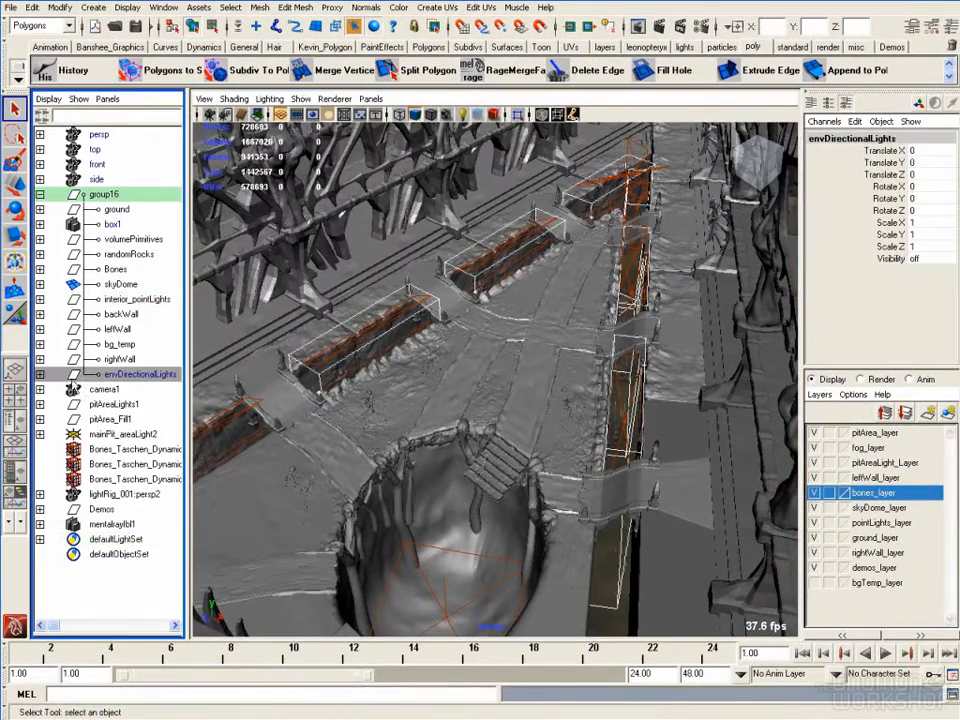
pyautogui.press('7')
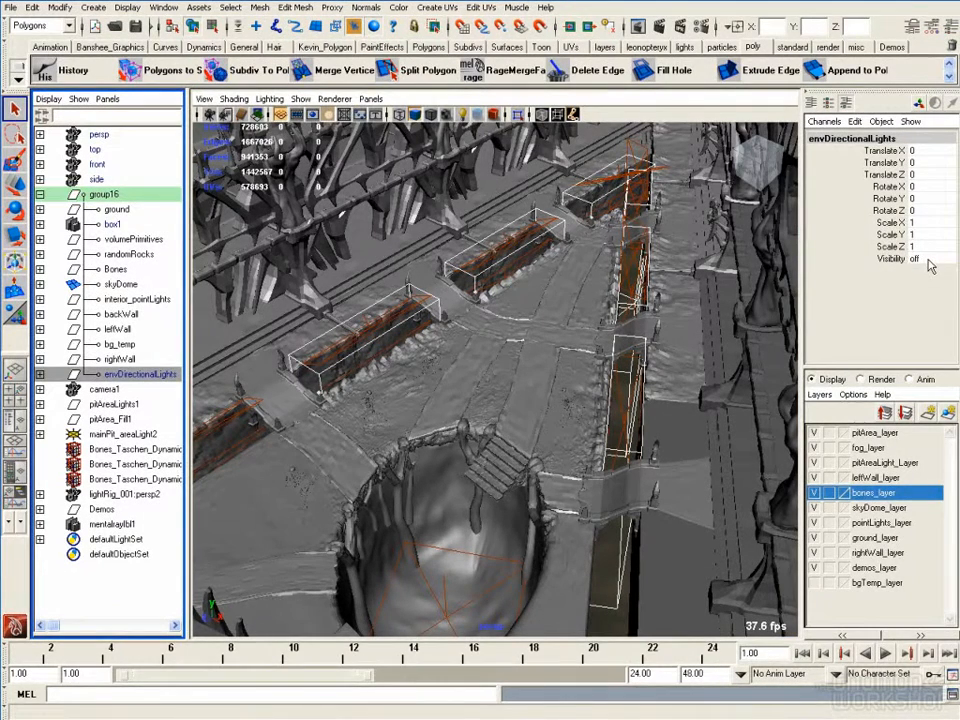
pyautogui.write('1')
pyautogui.press('Return')
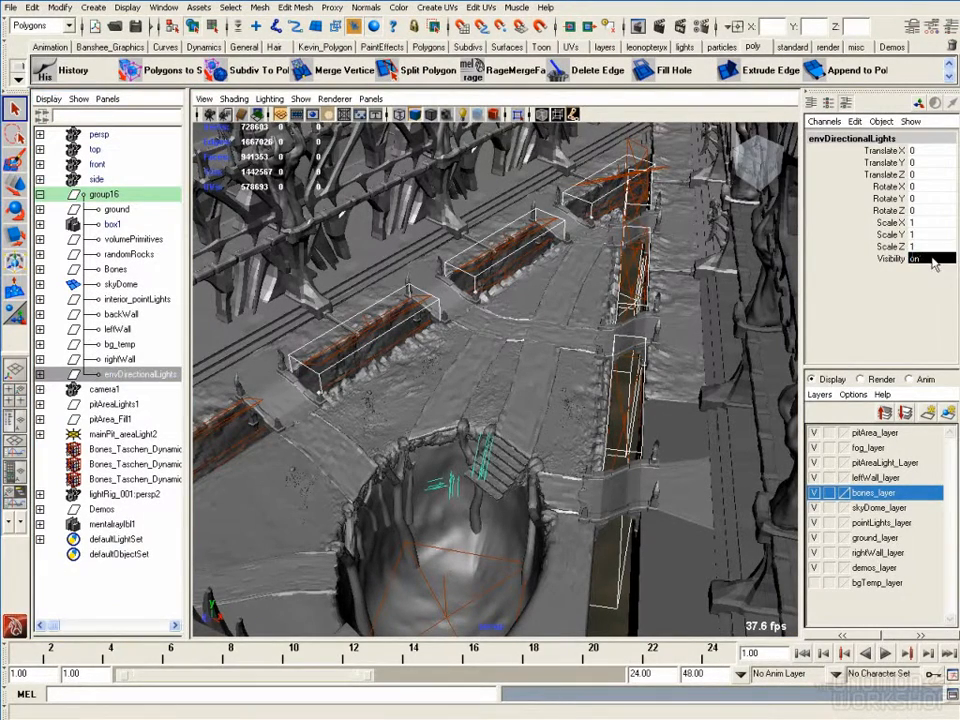
# - Expand the envDirectionalLights group and select directionalLight2 to inspect its direction and intensity
pyautogui.keyDown('alt'); pyautogui.moveTo(615, 335); pyautogui.dragTo(456, 332, button='right'); pyautogui.keyUp('alt')
pyautogui.click(40, 374)
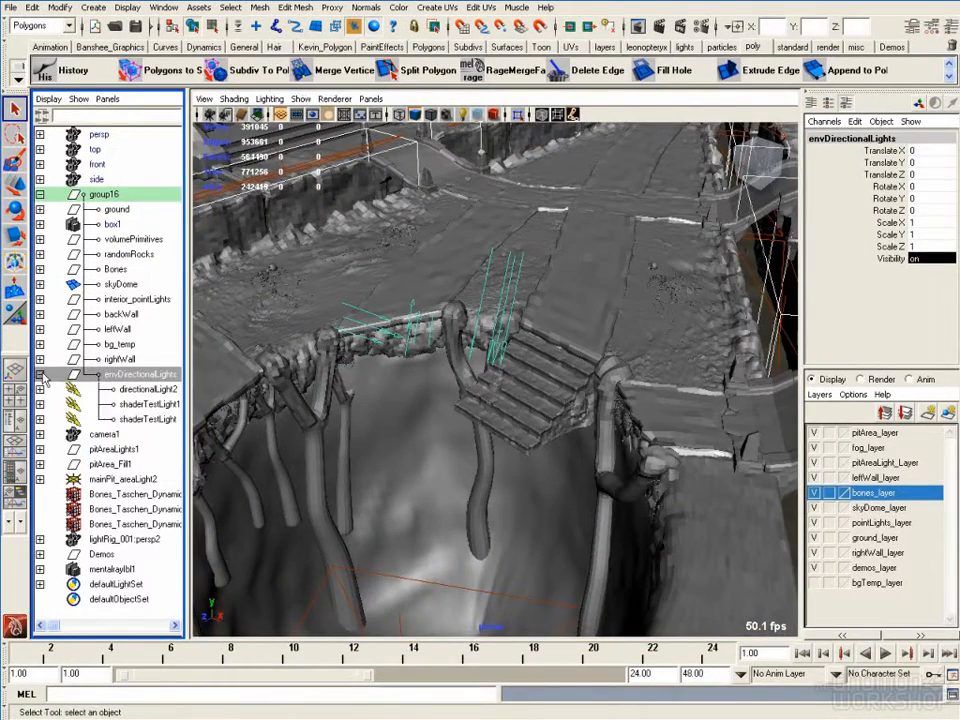
pyautogui.click(140, 389)
pyautogui.keyDown('alt'); pyautogui.moveTo(420, 350); pyautogui.dragTo(462, 364); pyautogui.keyUp('alt')
pyautogui.click(878, 331)
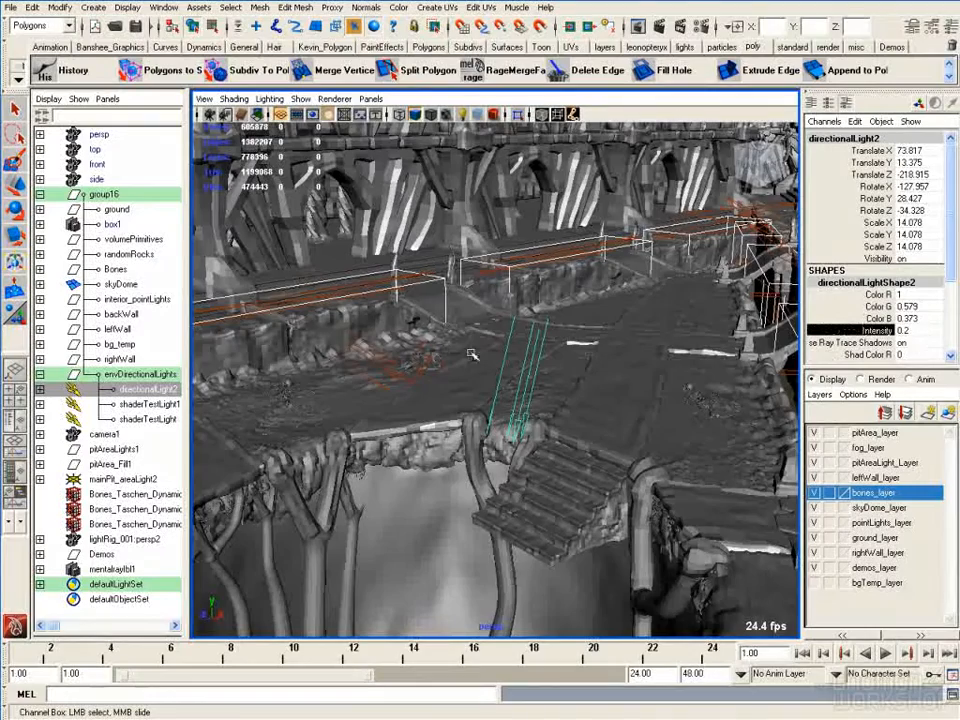
# - Select shaderTestLight1 and shaderTestLight in turn and examine which way each one points across the scene
pyautogui.click(148, 404)
pyautogui.keyDown('alt'); pyautogui.moveTo(430, 400); pyautogui.dragTo(452, 411); pyautogui.keyUp('alt')
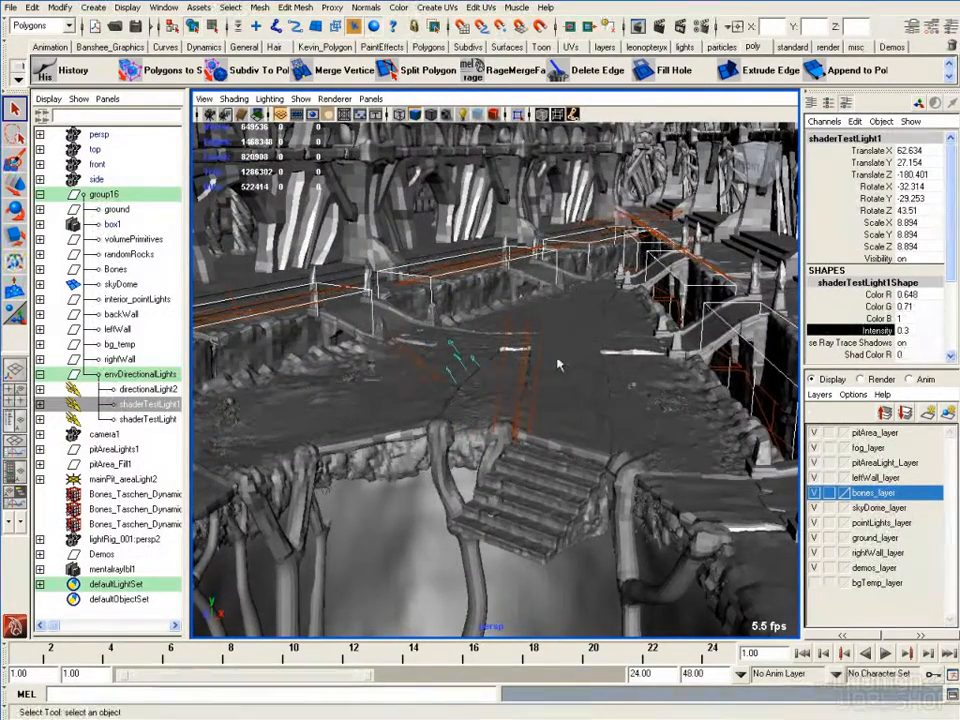
pyautogui.click(145, 419)
pyautogui.keyDown('alt'); pyautogui.moveTo(493, 424); pyautogui.dragTo(645, 268); pyautogui.keyUp('alt')
pyautogui.keyDown('alt'); pyautogui.moveTo(793, 343); pyautogui.dragTo(640, 374); pyautogui.keyUp('alt')
# - Compare the colour and intensity attributes of shaderTestLight, shaderTestLight1 and directionalLight2 in the Attribute Editor, and close it
pyautogui.hotkey('ctrl', 'a')
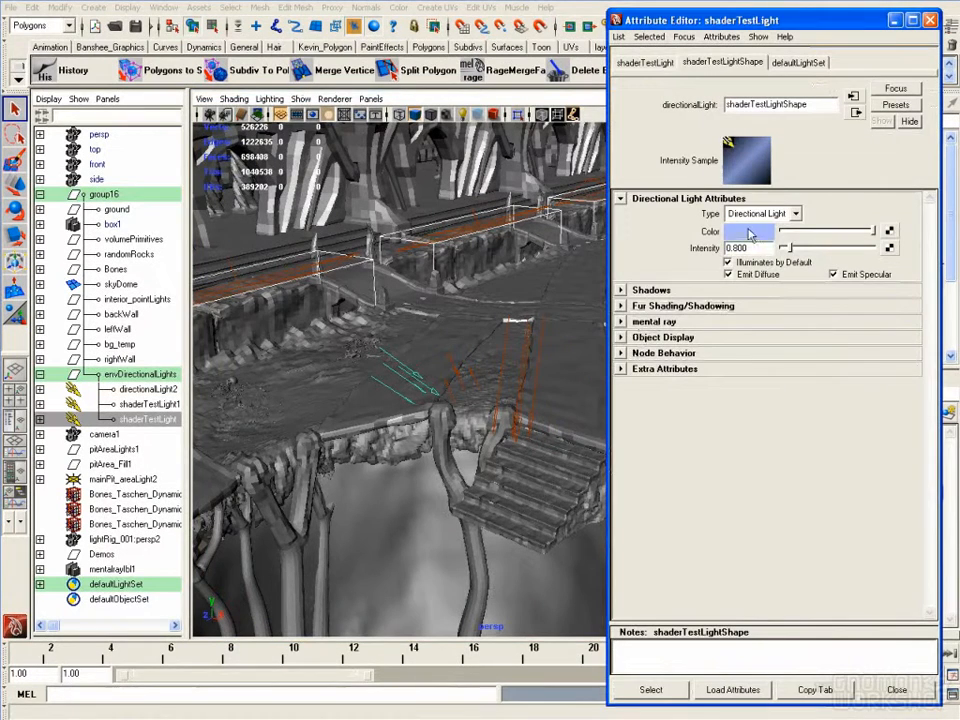
pyautogui.click(141, 406)
pyautogui.click(145, 391)
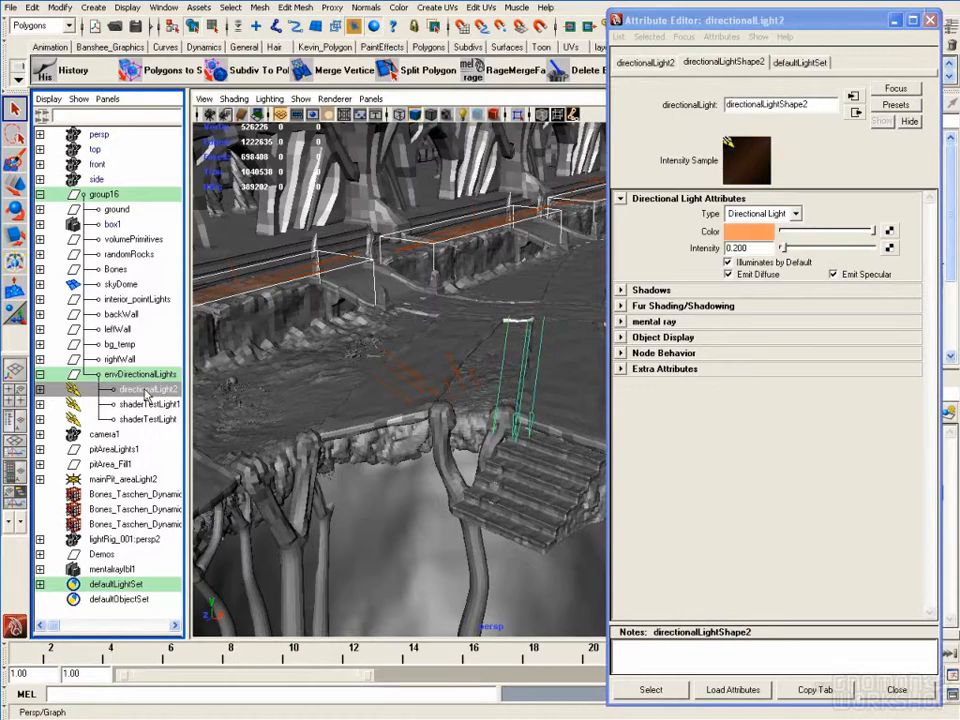
pyautogui.click(896, 88)
pyautogui.click(933, 22)
# - Select the three directional lights one after another to compare their directions against the walls and ground
pyautogui.keyDown('alt'); pyautogui.moveTo(530, 320); pyautogui.dragTo(632, 187); pyautogui.keyUp('alt')
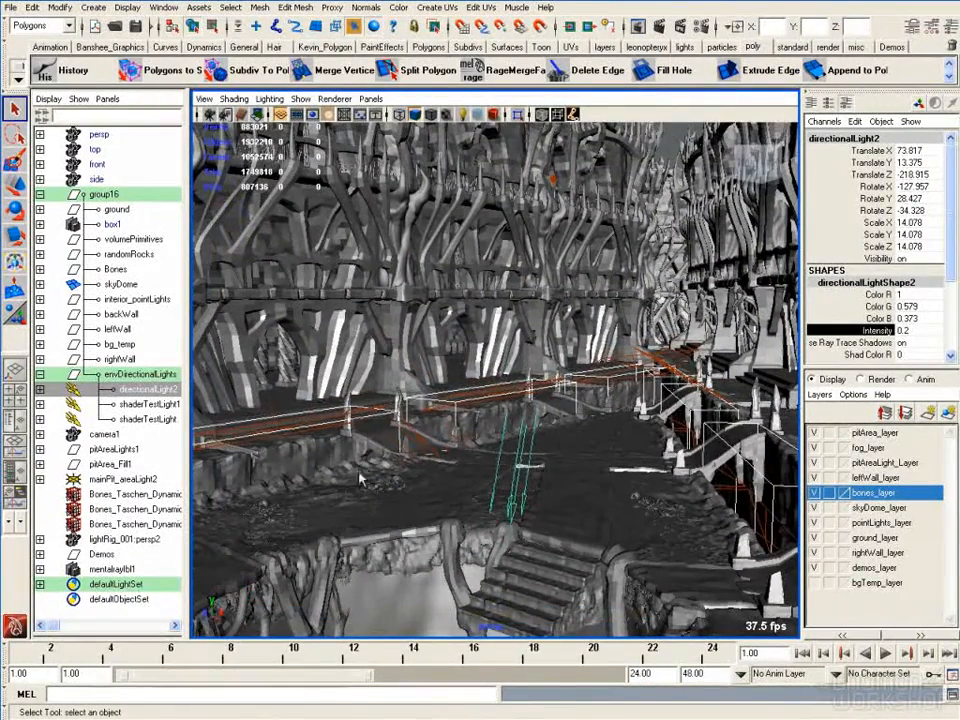
pyautogui.click(150, 403)
pyautogui.click(148, 418)
pyautogui.click(155, 403)
pyautogui.click(148, 388)
pyautogui.click(148, 418)
pyautogui.click(150, 403)
pyautogui.click(148, 388)
pyautogui.keyDown('alt'); pyautogui.moveTo(445, 432); pyautogui.dragTo(313, 421); pyautogui.keyUp('alt')
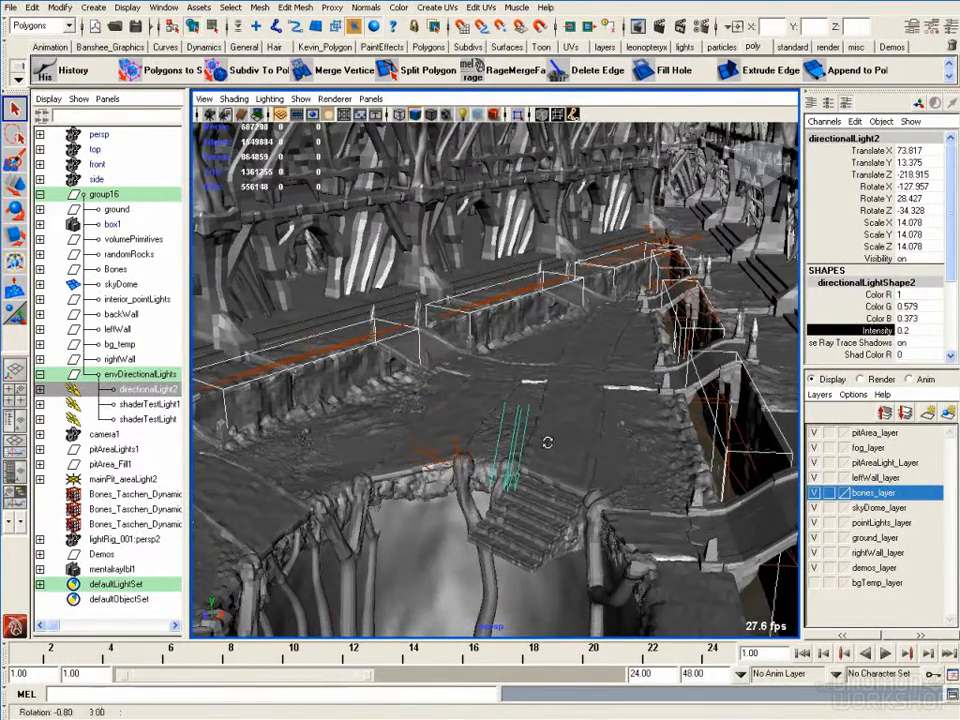
# - Select all three directional lights together, view them from above, and collapse the envDirectionalLights group
pyautogui.keyDown('shift'); pyautogui.click(146, 418); pyautogui.keyUp('shift')
pyautogui.scroll(5, 431, 435)
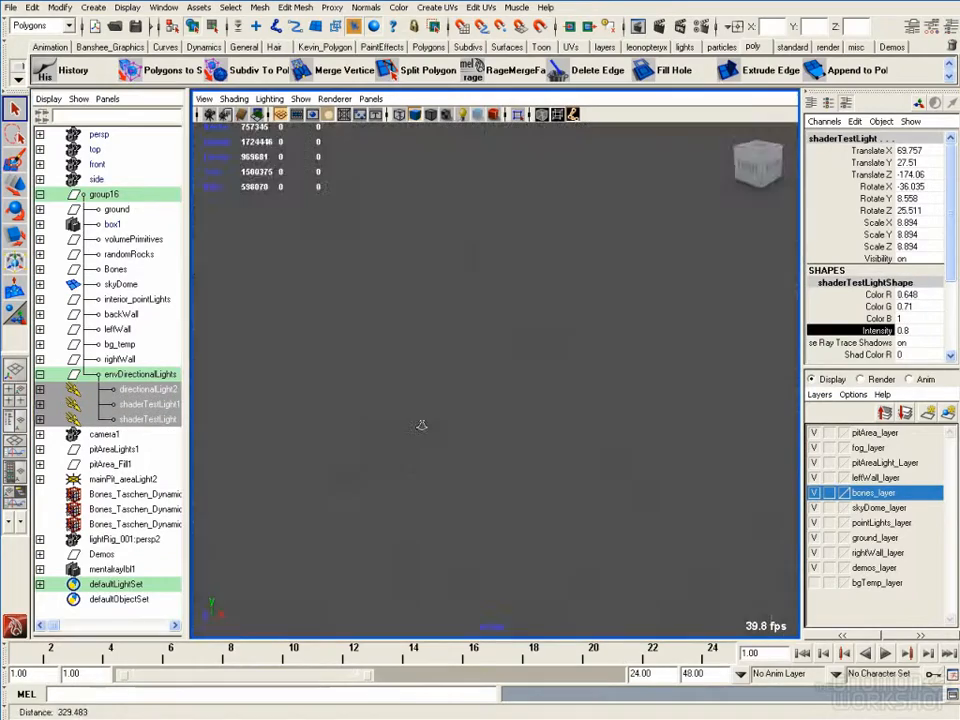
pyautogui.keyDown('alt'); pyautogui.moveTo(431, 435); pyautogui.dragTo(457, 468); pyautogui.keyUp('alt')
pyautogui.scroll(3, 474, 399)
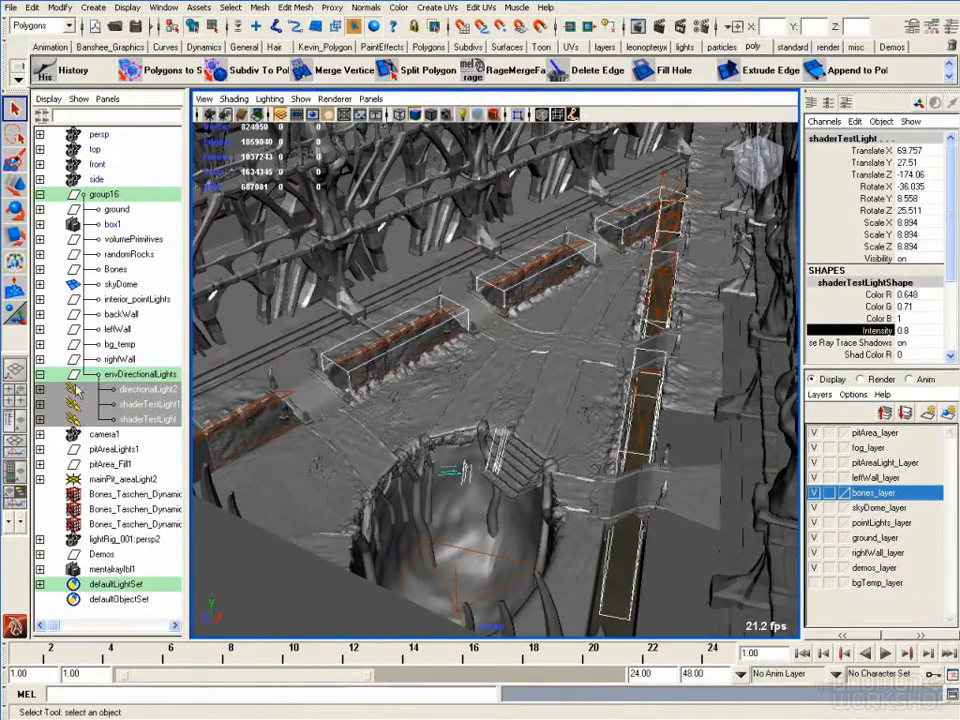
pyautogui.click(40, 375)
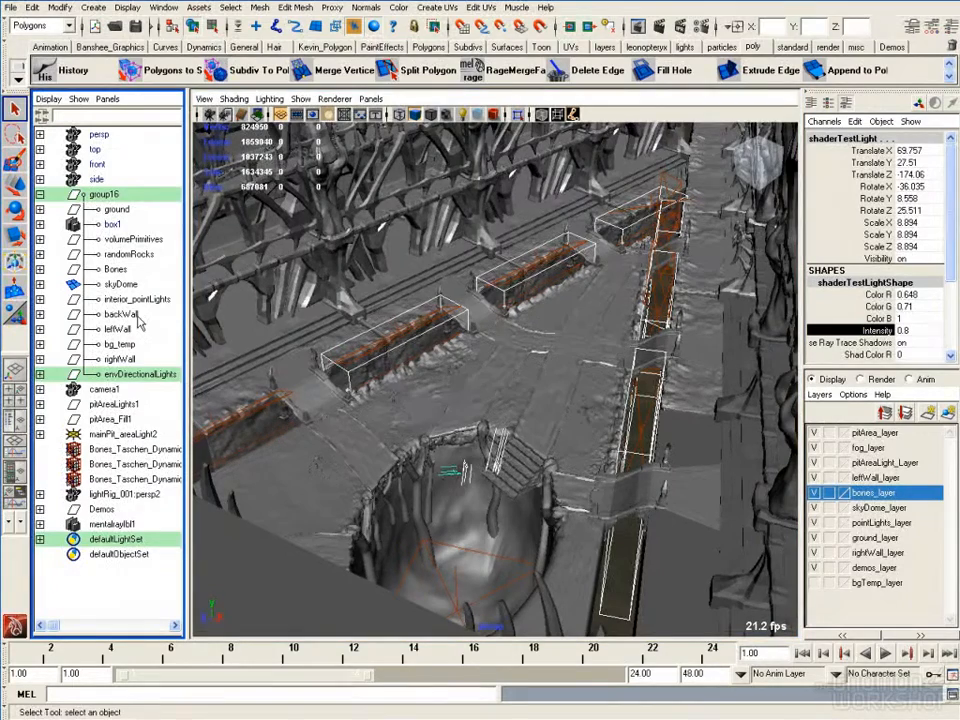
# - Look over the rows of pits and walls from several angles, and collapse group16
pyautogui.keyDown('alt'); pyautogui.moveTo(307, 336); pyautogui.dragTo(641, 305); pyautogui.keyUp('alt')
pyautogui.keyDown('alt'); pyautogui.moveTo(455, 327); pyautogui.dragTo(735, 307); pyautogui.keyUp('alt')
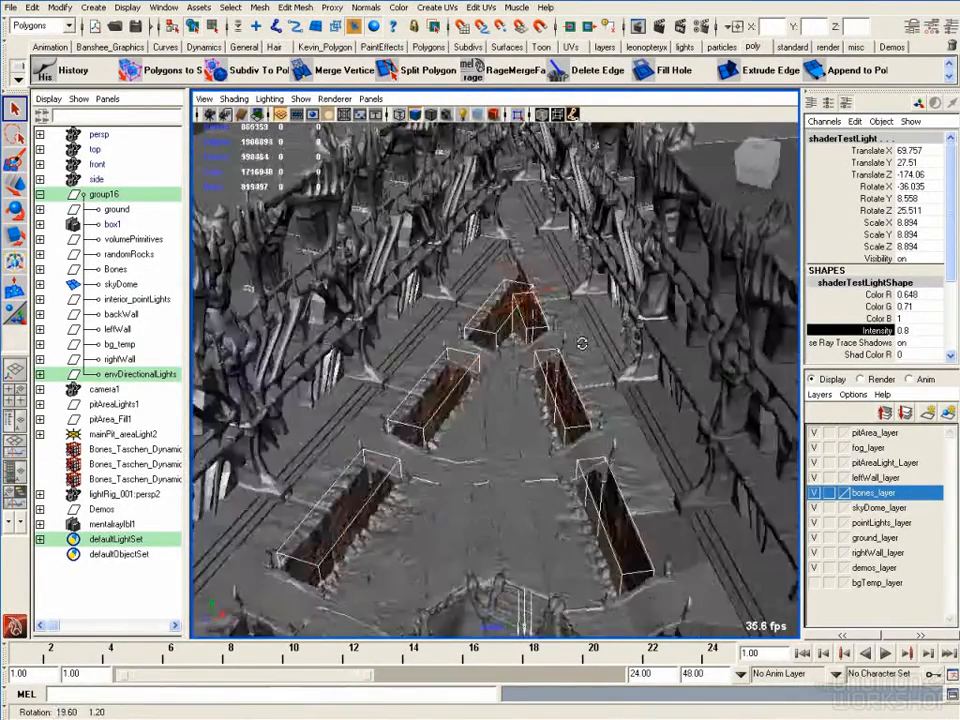
pyautogui.keyDown('alt'); pyautogui.moveTo(659, 296); pyautogui.dragTo(385, 372); pyautogui.keyUp('alt')
pyautogui.click(40, 194)
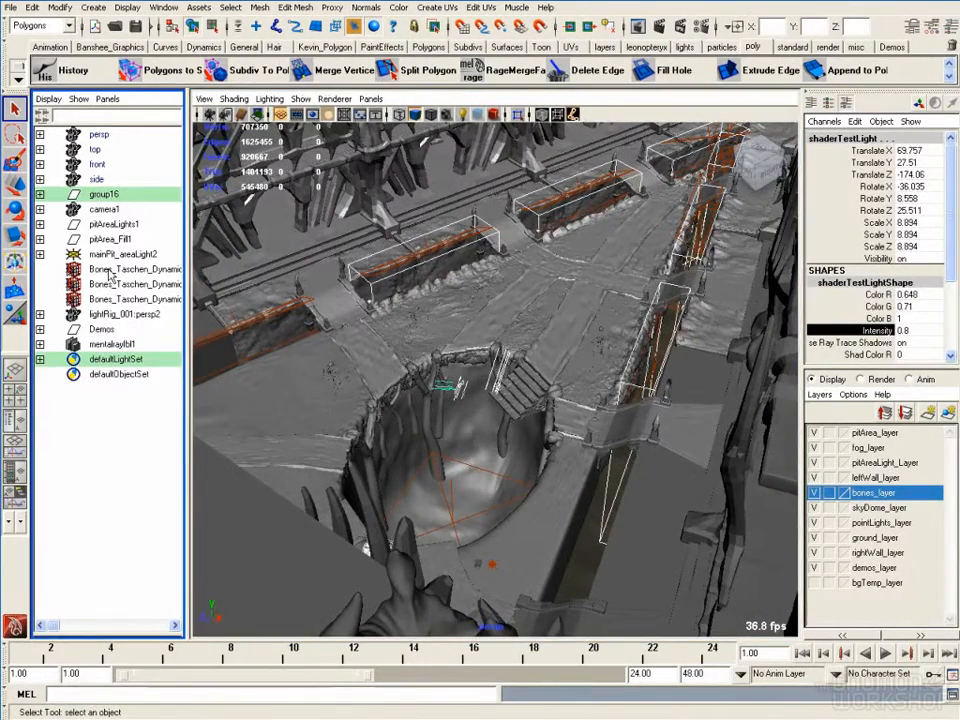
# - Select the Demos group and examine the demon, blocks and lights it contains beside the main pit
pyautogui.click(111, 332)
pyautogui.keyDown('alt'); pyautogui.moveTo(418, 427); pyautogui.dragTo(410, 373); pyautogui.keyUp('alt')
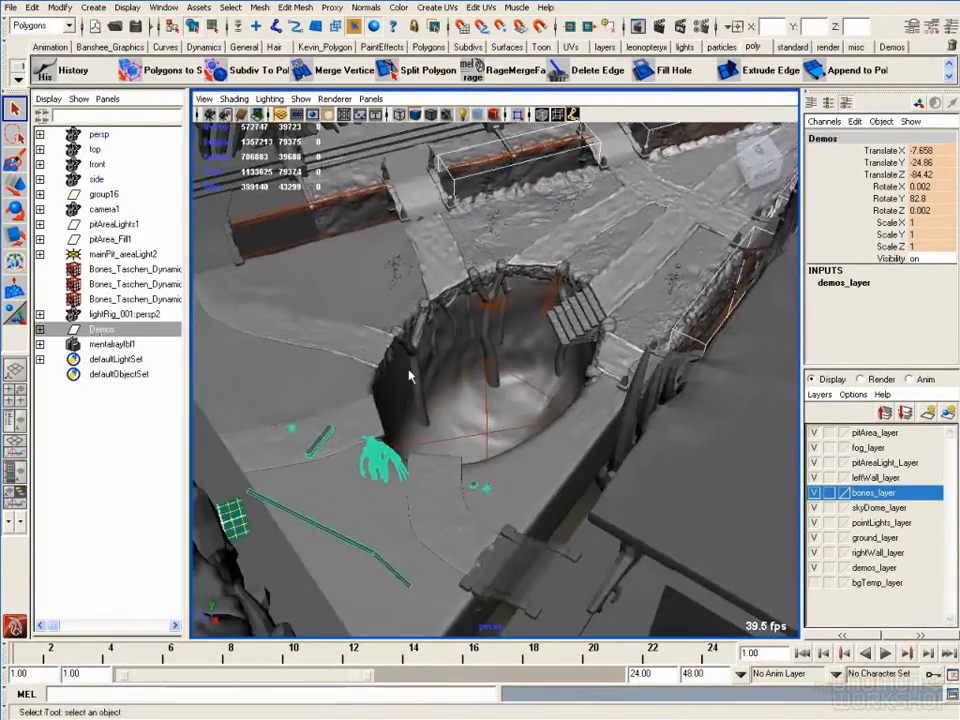
pyautogui.keyDown('alt'); pyautogui.moveTo(410, 373); pyautogui.dragTo(448, 328, button='middle'); pyautogui.keyUp('alt')
pyautogui.keyDown('alt'); pyautogui.moveTo(448, 332); pyautogui.dragTo(439, 364); pyautogui.keyUp('alt')
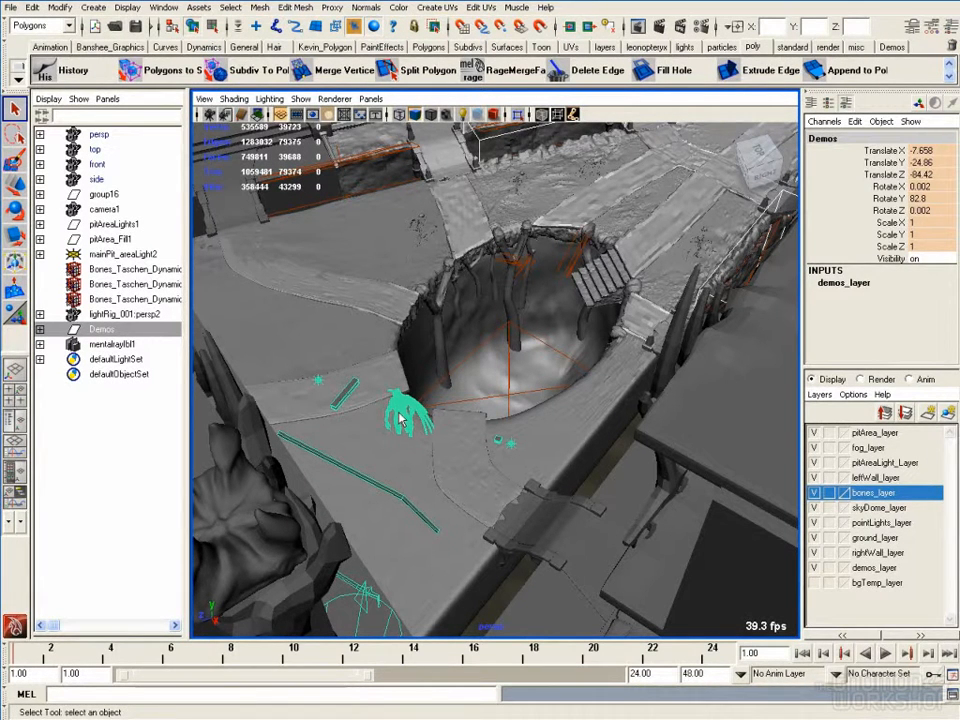
pyautogui.keyDown('alt'); pyautogui.moveTo(450, 418); pyautogui.dragTo(469, 372); pyautogui.keyUp('alt')
pyautogui.moveTo(433, 413)
pyautogui.keyDown('alt'); pyautogui.mouseDown()
pyautogui.moveTo(441, 415)
pyautogui.moveTo(429, 416)
pyautogui.mouseUp(); pyautogui.keyUp('alt')
pyautogui.keyDown('alt'); pyautogui.moveTo(428, 415); pyautogui.dragTo(455, 393, button='middle'); pyautogui.keyUp('alt')
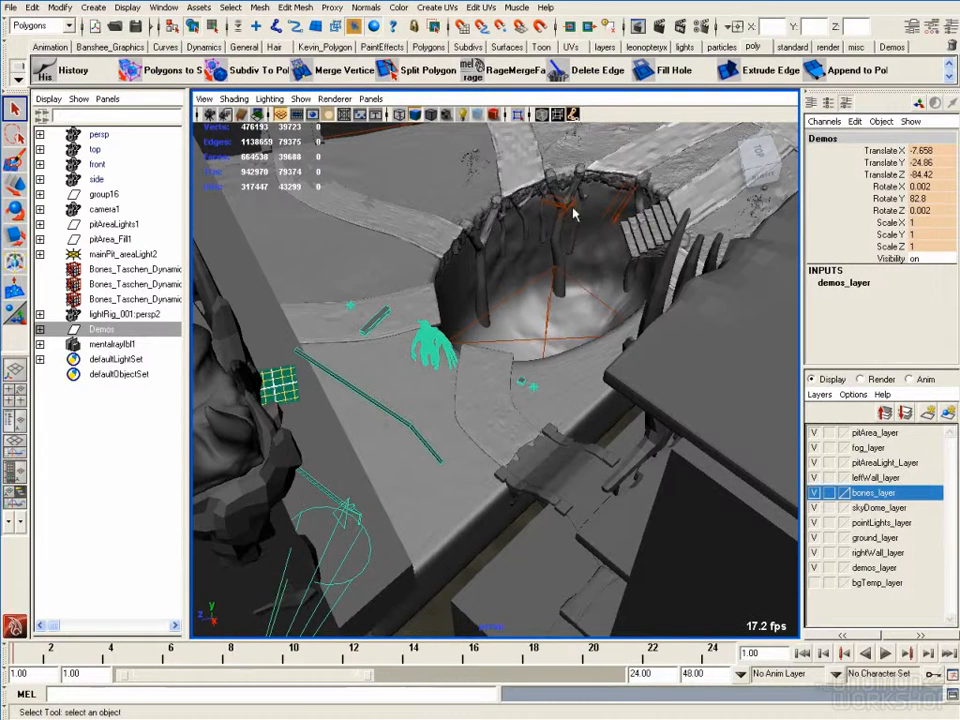
# - Select shaderTestLight at the rim of the main pit and check its position relative to the demon
pyautogui.click(614, 218)
pyautogui.click(567, 214)
pyautogui.click(556, 208)
pyautogui.keyDown('alt'); pyautogui.moveTo(465, 332); pyautogui.dragTo(460, 381); pyautogui.keyUp('alt')
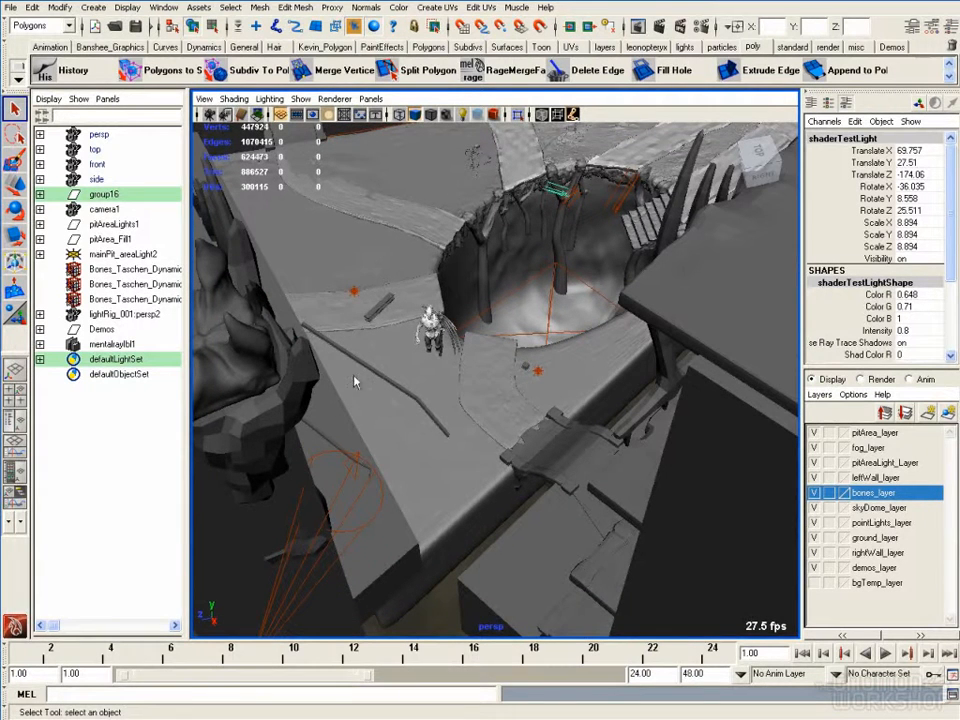
pyautogui.keyDown('alt'); pyautogui.moveTo(392, 396); pyautogui.dragTo(355, 335); pyautogui.keyUp('alt')
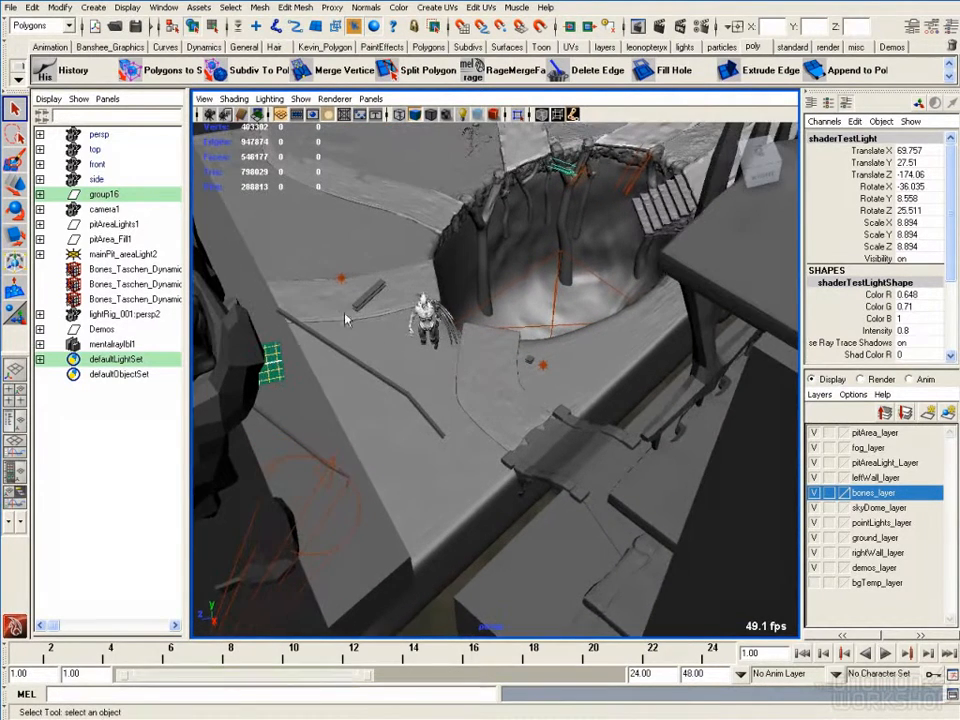
# - Select the point lights on both sides of the demon, clear the selection, and view the blocks beside them up close
pyautogui.click(341, 278)
pyautogui.keyDown('shift'); pyautogui.moveTo(536, 354); pyautogui.dragTo(544, 405); pyautogui.keyUp('shift')
pyautogui.rightClick(426, 390)
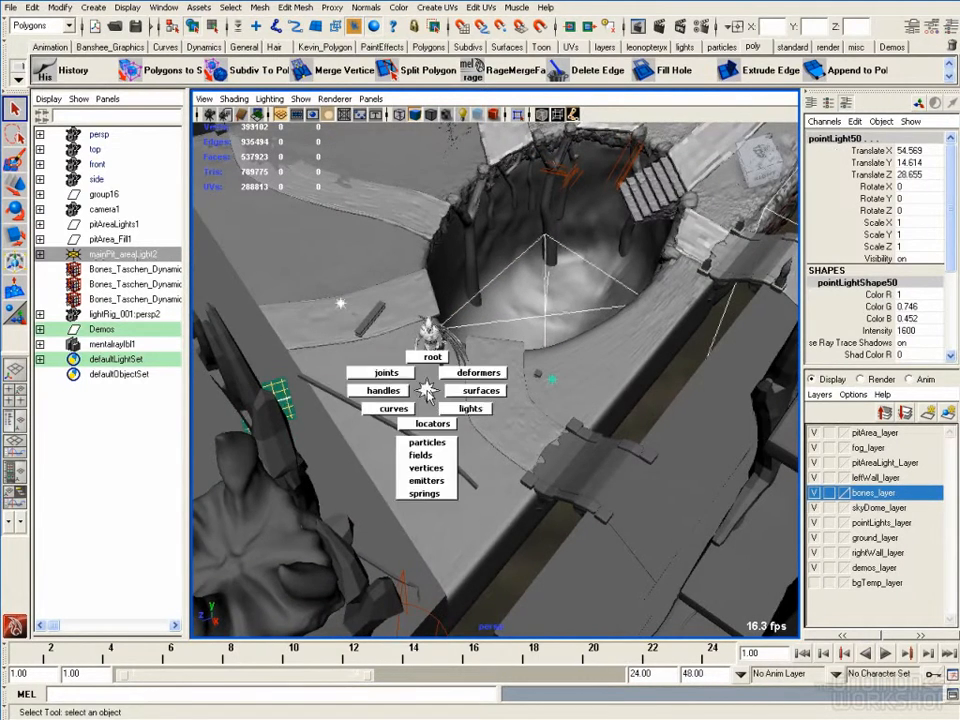
pyautogui.click(443, 404)
pyautogui.keyDown('alt'); pyautogui.moveTo(443, 404); pyautogui.dragTo(461, 396, button='right'); pyautogui.keyUp('alt')
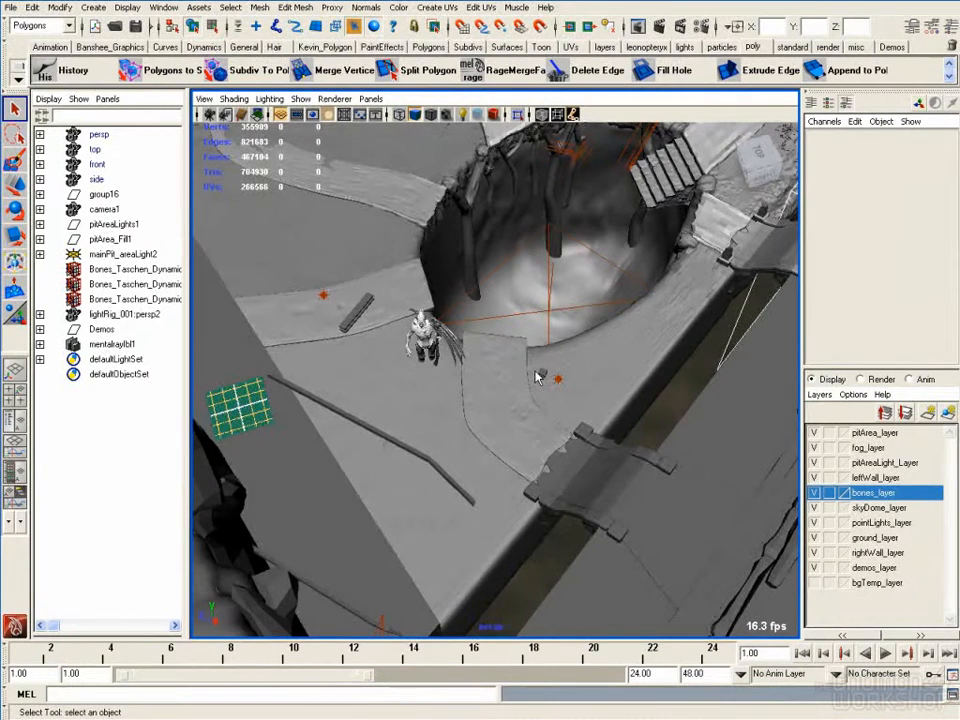
pyautogui.keyDown('alt'); pyautogui.moveTo(470, 380); pyautogui.dragTo(467, 371); pyautogui.keyUp('alt')
pyautogui.keyDown('alt'); pyautogui.moveTo(467, 371); pyautogui.dragTo(484, 371, button='right'); pyautogui.keyUp('alt')
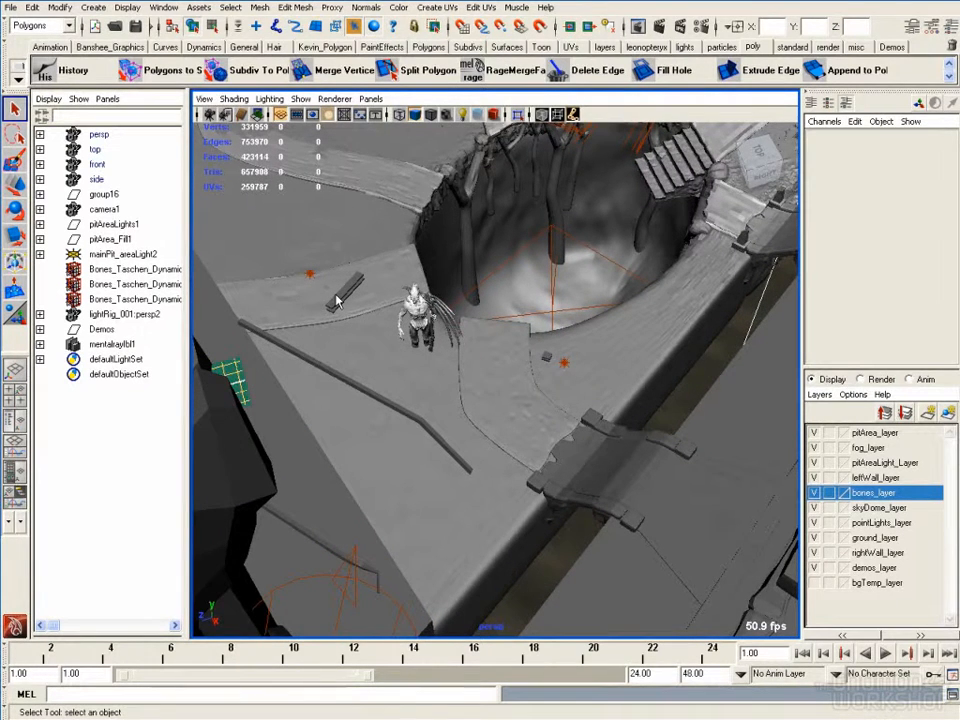
pyautogui.keyDown('alt'); pyautogui.moveTo(373, 352); pyautogui.dragTo(412, 339, button='right'); pyautogui.keyUp('alt')
pyautogui.keyDown('alt'); pyautogui.moveTo(412, 339); pyautogui.dragTo(436, 352, button='middle'); pyautogui.keyUp('alt')
# - Select the small block pCube32 near the pit edge, frame it, and view it together with the demon
pyautogui.rightClick(454, 346)
pyautogui.moveTo(454, 346); pyautogui.dragTo(498, 367, button='right')
pyautogui.click(588, 368)
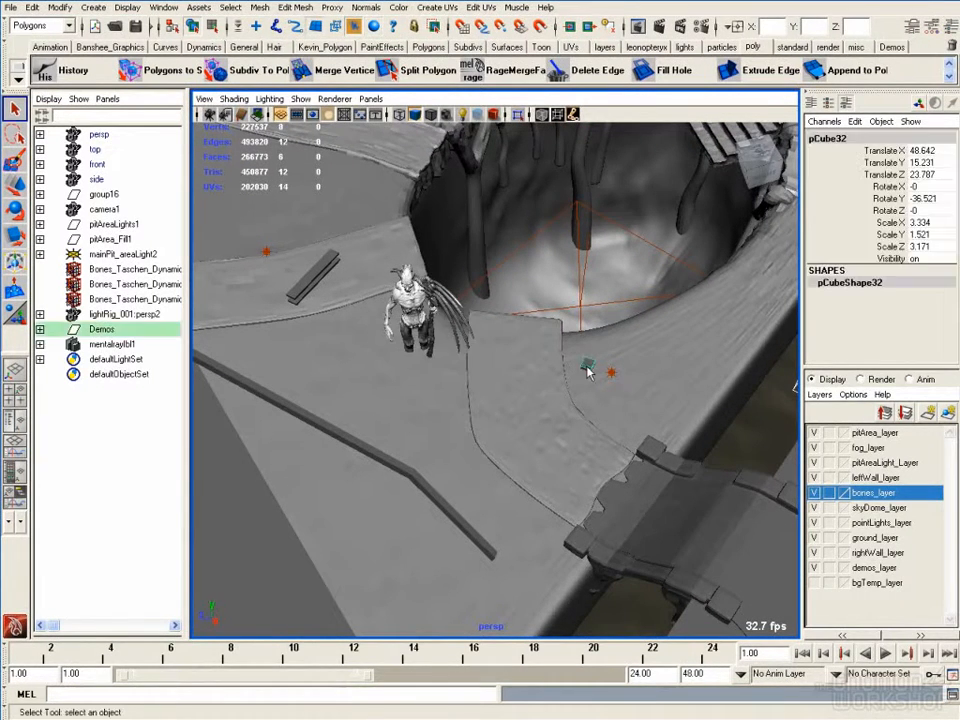
pyautogui.press('f')
pyautogui.keyDown('alt'); pyautogui.moveTo(598, 362); pyautogui.dragTo(212, 352, button='right'); pyautogui.keyUp('alt')
pyautogui.keyDown('alt'); pyautogui.moveTo(530, 395); pyautogui.dragTo(444, 337); pyautogui.keyUp('alt')
pyautogui.keyDown('alt'); pyautogui.moveTo(610, 322); pyautogui.dragTo(532, 318, button='right'); pyautogui.keyUp('alt')
pyautogui.keyDown('alt'); pyautogui.moveTo(532, 318); pyautogui.dragTo(505, 372, button='middle'); pyautogui.keyUp('alt')
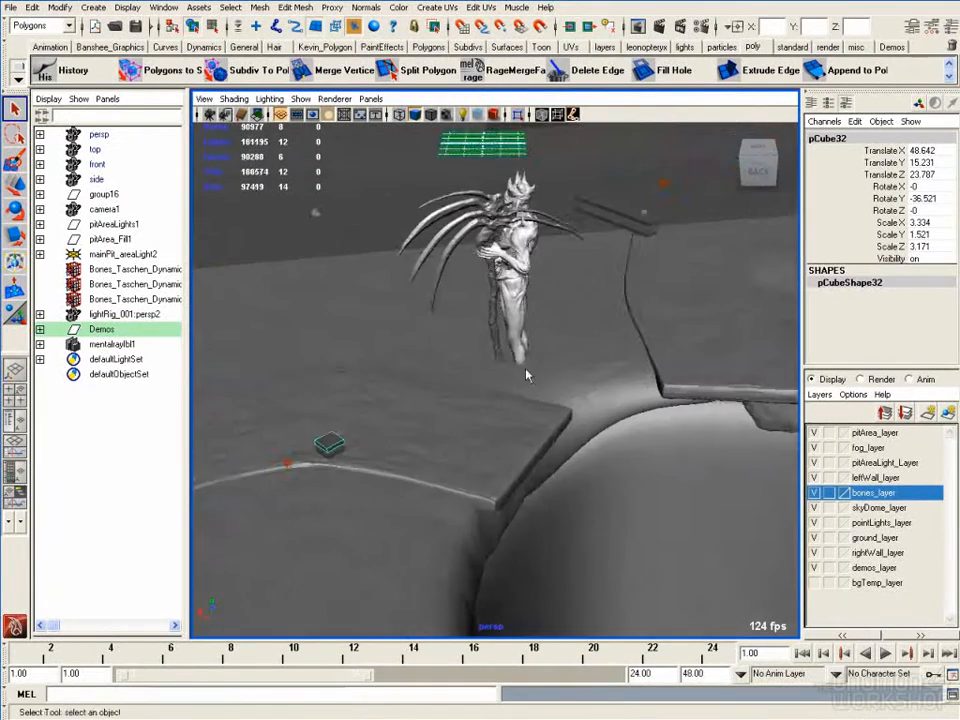
pyautogui.keyDown('alt'); pyautogui.moveTo(505, 372); pyautogui.dragTo(428, 368); pyautogui.keyUp('alt')
# - Select pointLight50, pointLight49 and the long block pCube31 in turn to see how the blocks shield the demon
pyautogui.click(283, 440)
pyautogui.keyDown('alt'); pyautogui.moveTo(283, 440); pyautogui.dragTo(411, 437); pyautogui.keyUp('alt')
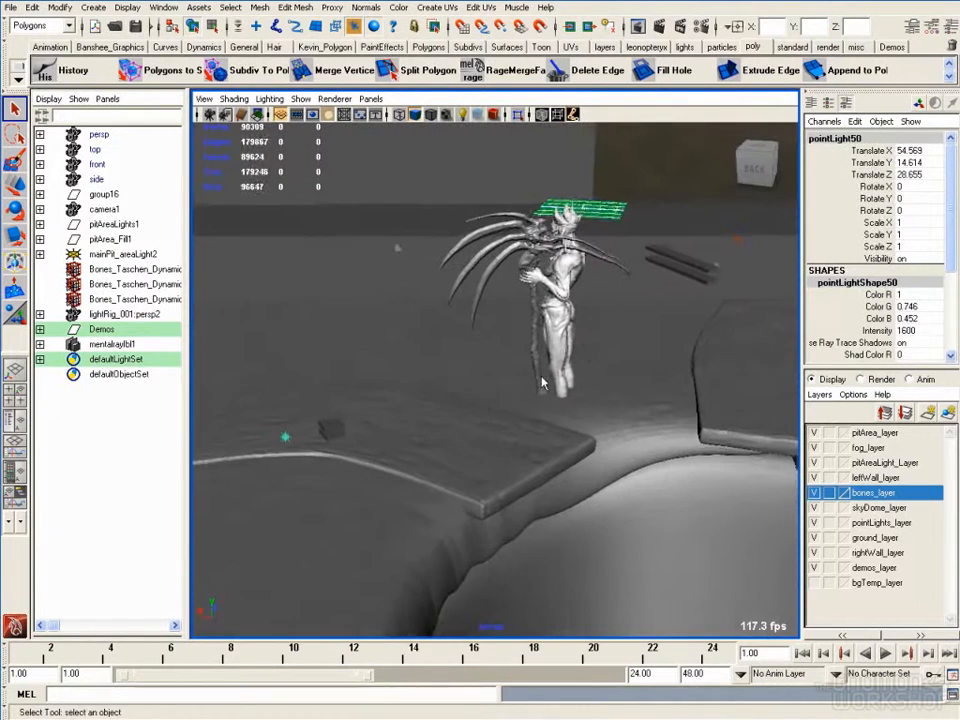
pyautogui.keyDown('alt'); pyautogui.moveTo(411, 437); pyautogui.dragTo(387, 452, button='middle'); pyautogui.keyUp('alt')
pyautogui.click(704, 242)
pyautogui.click(714, 247)
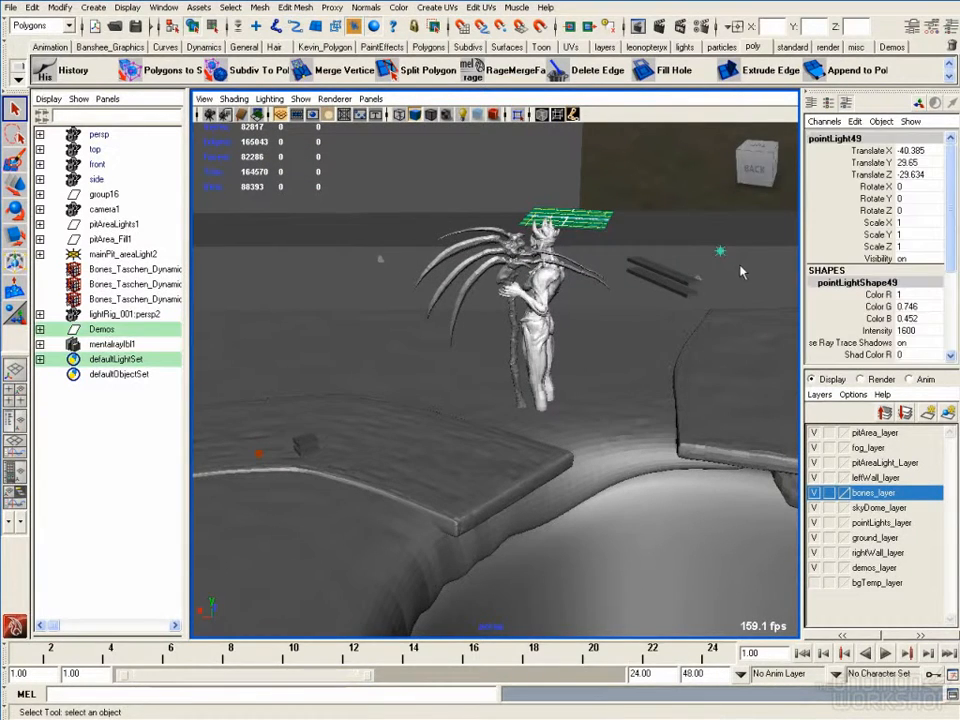
pyautogui.click(682, 283)
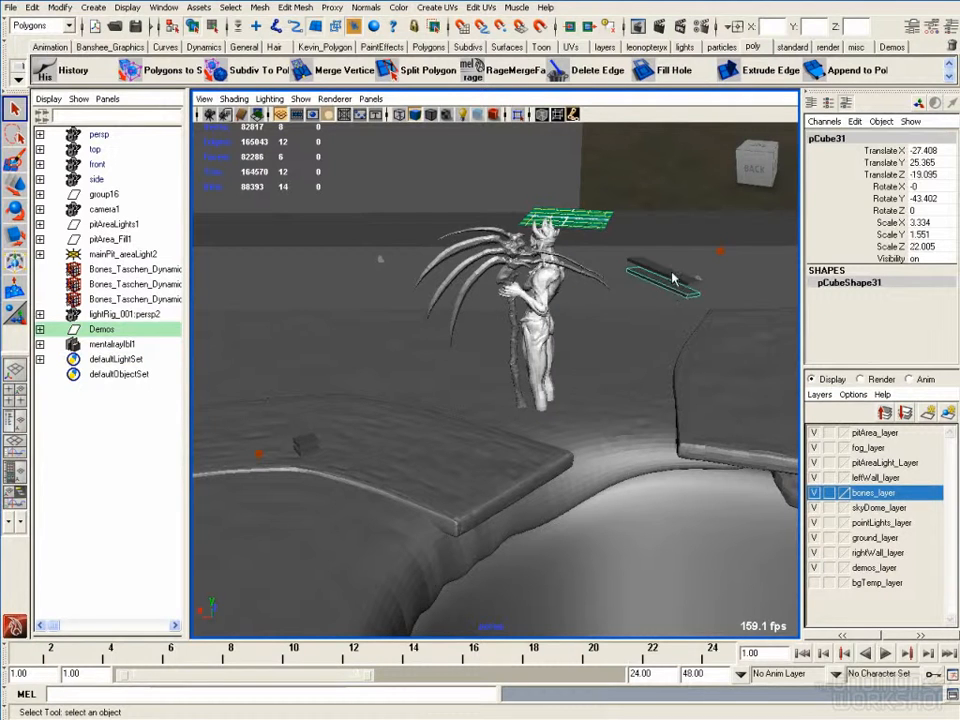
# - Review the raytrace shadow attributes of pointLight49 and pointLight50 in the Attribute Editor, and close it
pyautogui.click(720, 251)
pyautogui.hotkey('ctrl', 'a')
pyautogui.click(669, 326)
pyautogui.scroll(-6, 740, 420)
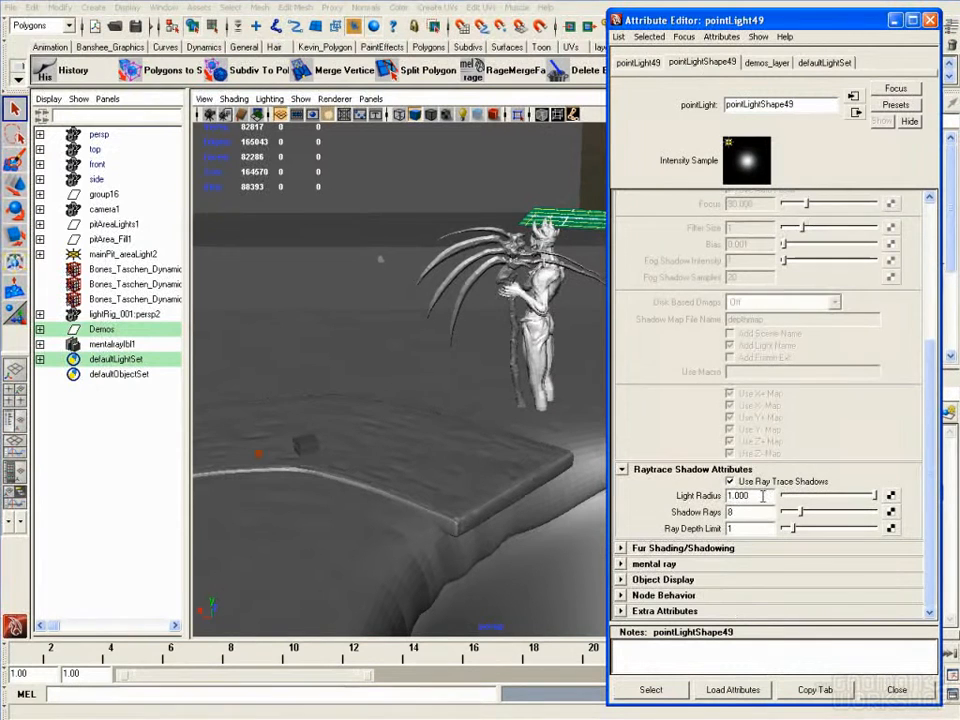
pyautogui.click(256, 457)
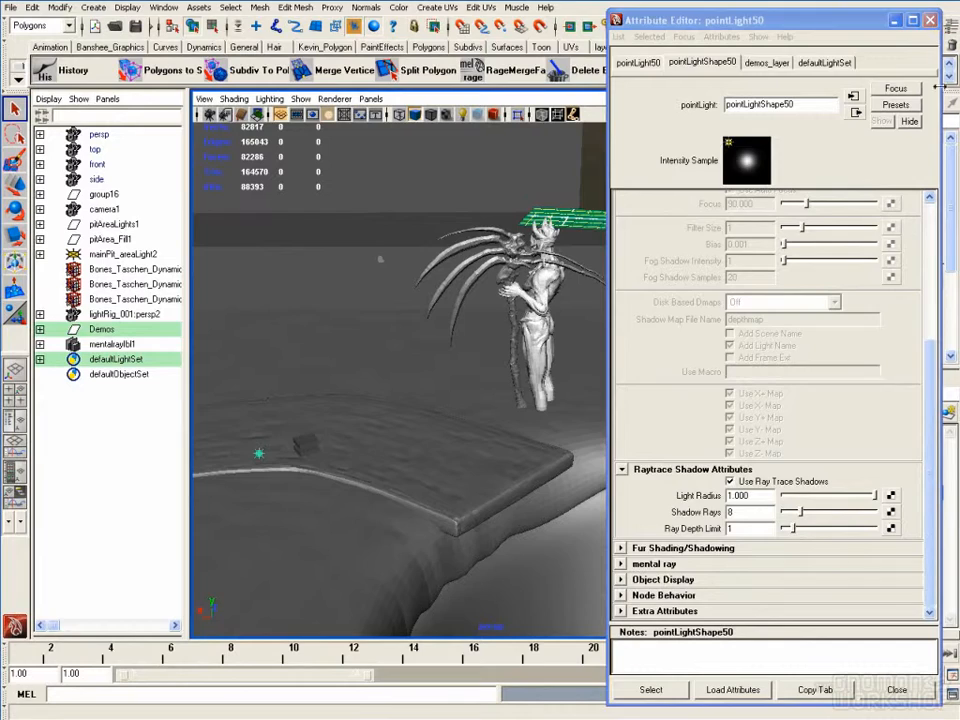
pyautogui.click(930, 20)
# - Examine the demon beside the pit and the tall walls behind it from several wider angles
pyautogui.keyDown('alt'); pyautogui.moveTo(600, 400); pyautogui.dragTo(740, 384); pyautogui.keyUp('alt')
pyautogui.keyDown('alt'); pyautogui.moveTo(650, 388); pyautogui.dragTo(598, 390, button='right'); pyautogui.keyUp('alt')
pyautogui.keyDown('alt'); pyautogui.moveTo(505, 384); pyautogui.dragTo(580, 375, button='middle'); pyautogui.keyUp('alt')
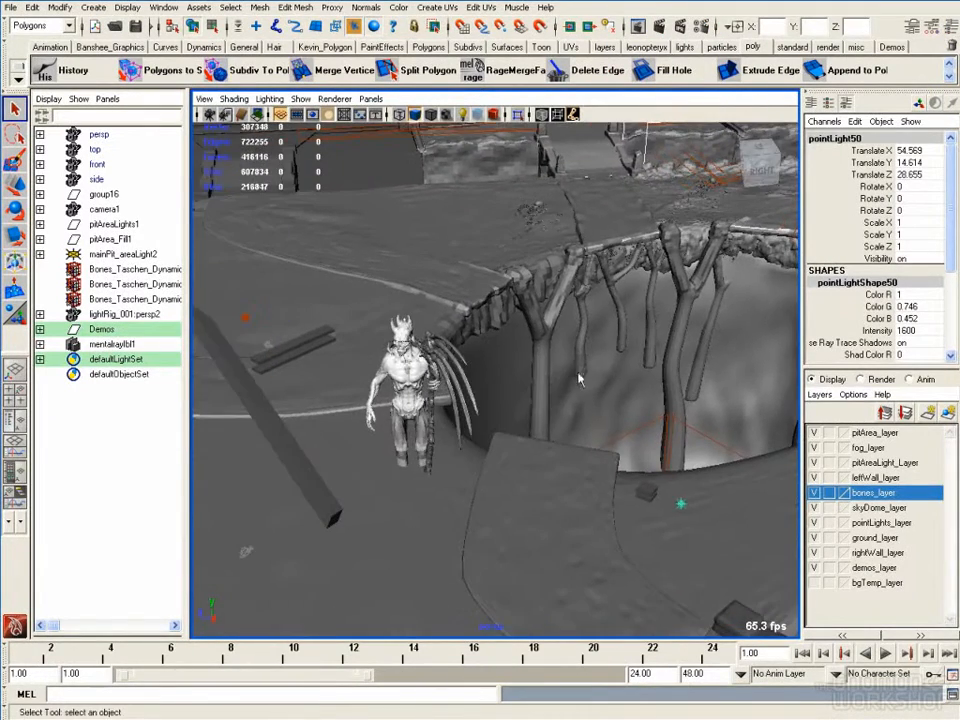
pyautogui.keyDown('alt'); pyautogui.moveTo(354, 360); pyautogui.dragTo(427, 331); pyautogui.keyUp('alt')
pyautogui.keyDown('alt'); pyautogui.moveTo(505, 323); pyautogui.dragTo(420, 321, button='right'); pyautogui.keyUp('alt')
pyautogui.keyDown('alt'); pyautogui.moveTo(376, 345); pyautogui.dragTo(413, 327); pyautogui.keyUp('alt')
pyautogui.keyDown('alt'); pyautogui.moveTo(413, 327); pyautogui.dragTo(422, 296, button='right'); pyautogui.keyUp('alt')
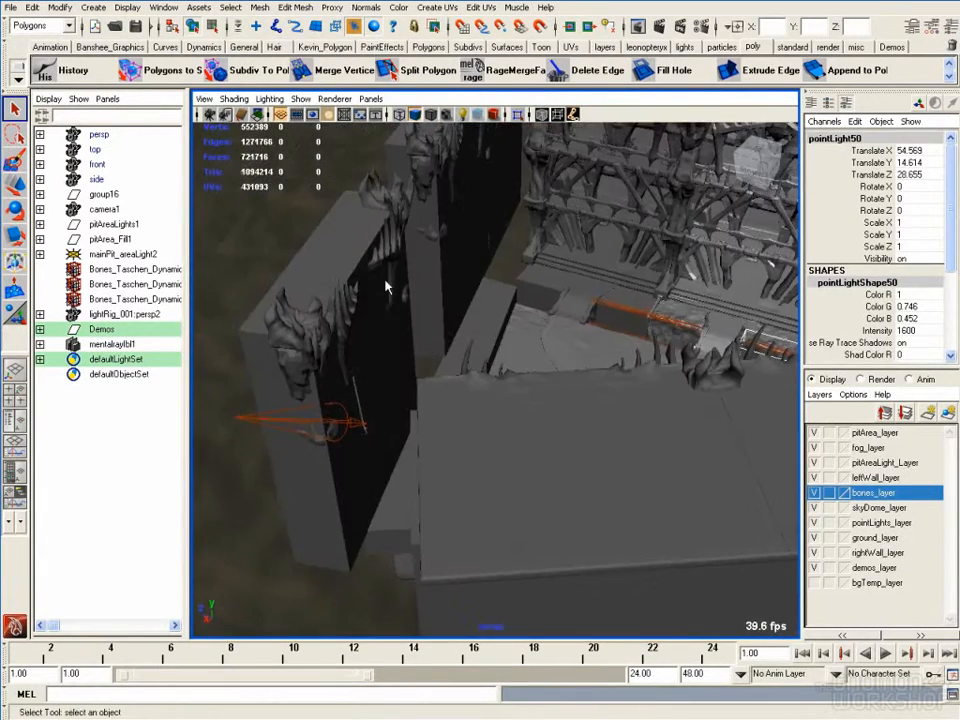
# - Select the horned ornament mesh ZBrushPolyMesh3D23 along the tall wall and inspect the wall decorations
pyautogui.click(387, 285)
pyautogui.press('Up')
pyautogui.keyDown('alt'); pyautogui.moveTo(518, 260); pyautogui.dragTo(488, 338, button='middle'); pyautogui.keyUp('alt')
pyautogui.keyDown('alt'); pyautogui.moveTo(488, 338); pyautogui.dragTo(434, 313, button='right'); pyautogui.keyUp('alt')
pyautogui.keyDown('alt'); pyautogui.moveTo(433, 313); pyautogui.dragTo(392, 265); pyautogui.keyUp('alt')
pyautogui.click(368, 290)
pyautogui.click(410, 284)
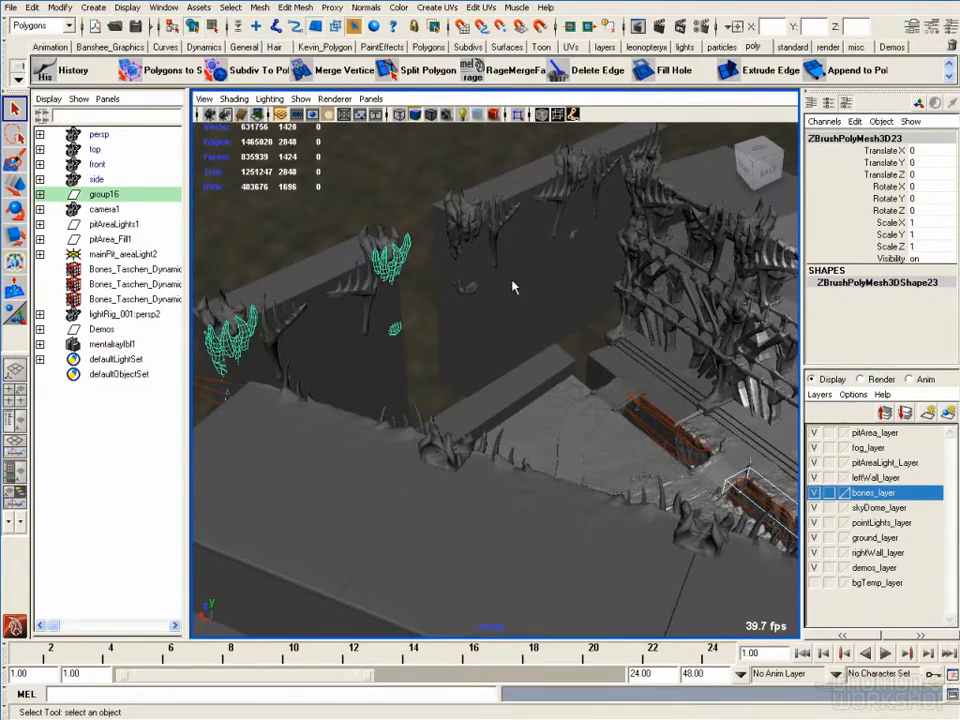
# - Switch to Photoshop to view the demon render testLighting_023_6k.test.psd, and return to the Maya scene
pyautogui.keyDown('alt'); pyautogui.moveTo(478, 313); pyautogui.dragTo(470, 420); pyautogui.keyUp('alt')
pyautogui.hotkey('alt', 'Tab')
pyautogui.hotkey('alt', 'Tab')
pyautogui.hotkey('alt', 'Tab')
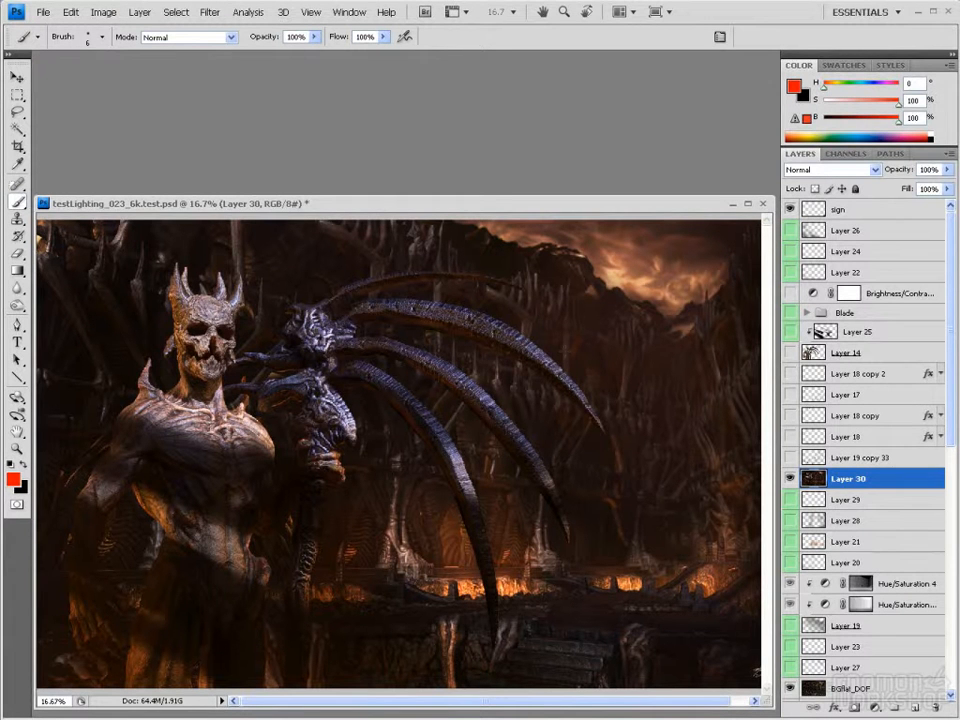
pyautogui.hotkey('alt', 'Tab')
# - Select the ornament mesh ZBrushPolyMesh3D21 and examine the tall walls surrounding the demon from outside and above
pyautogui.keyDown('alt'); pyautogui.moveTo(483, 422); pyautogui.dragTo(360, 370); pyautogui.keyUp('alt')
pyautogui.keyDown('alt'); pyautogui.moveTo(360, 370); pyautogui.dragTo(333, 365, button='middle'); pyautogui.keyUp('alt')
pyautogui.keyDown('alt'); pyautogui.moveTo(333, 365); pyautogui.dragTo(358, 324); pyautogui.keyUp('alt')
pyautogui.keyDown('alt'); pyautogui.moveTo(489, 364); pyautogui.dragTo(335, 296); pyautogui.keyUp('alt')
pyautogui.click(333, 296)
pyautogui.keyDown('alt'); pyautogui.moveTo(446, 374); pyautogui.dragTo(641, 381); pyautogui.keyUp('alt')
pyautogui.keyDown('alt'); pyautogui.moveTo(641, 381); pyautogui.dragTo(493, 343, button='middle'); pyautogui.keyUp('alt')
pyautogui.keyDown('alt'); pyautogui.moveTo(493, 343); pyautogui.dragTo(440, 333, button='right'); pyautogui.keyUp('alt')
pyautogui.keyDown('alt'); pyautogui.moveTo(575, 420); pyautogui.dragTo(757, 290); pyautogui.keyUp('alt')
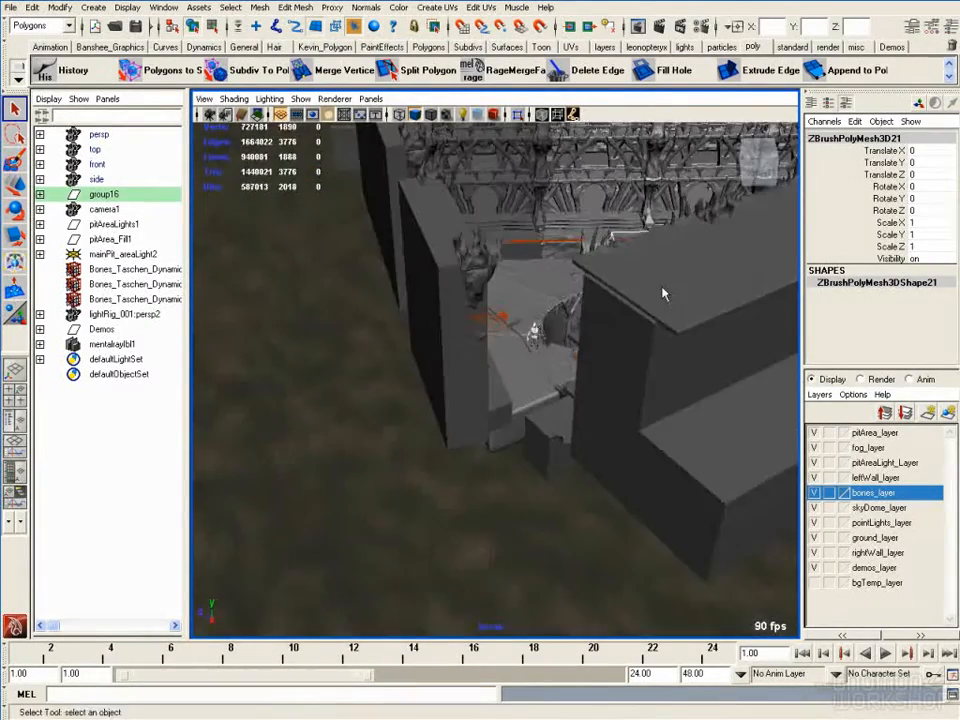
pyautogui.keyDown('alt'); pyautogui.moveTo(602, 290); pyautogui.dragTo(611, 386, button='middle'); pyautogui.keyUp('alt')
pyautogui.keyDown('alt'); pyautogui.moveTo(611, 386); pyautogui.dragTo(655, 390, button='right'); pyautogui.keyUp('alt')
# - Select the thin slanted bars pCube26 and pCube25 above the demon to see how they are placed
pyautogui.moveTo(475, 380); pyautogui.dragTo(532, 256)
pyautogui.click(508, 426)
pyautogui.click(490, 355)
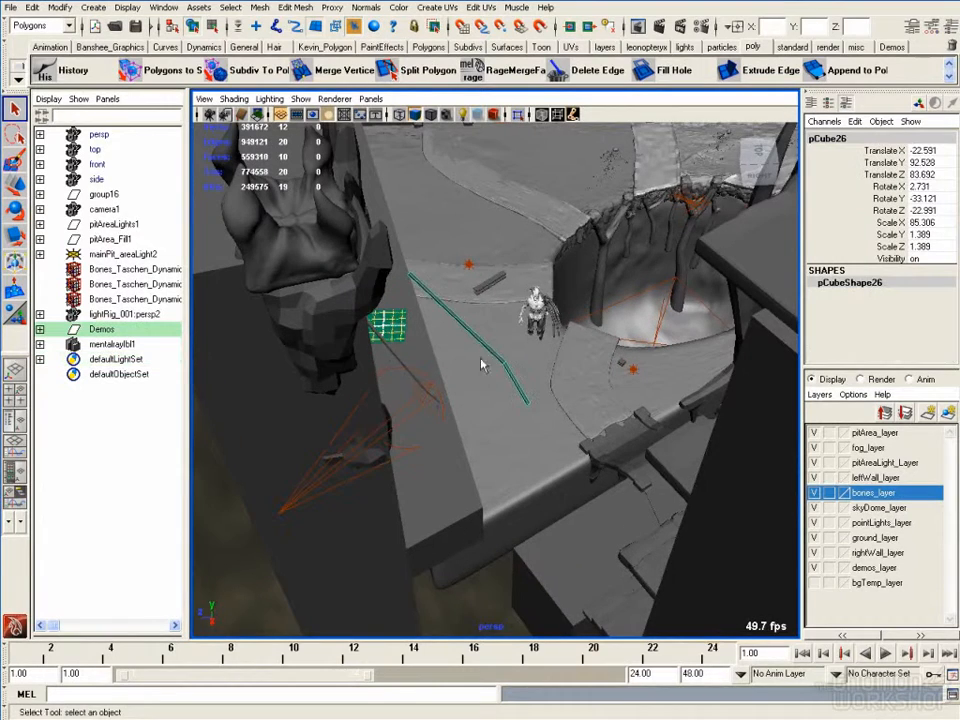
pyautogui.click(390, 340)
pyautogui.keyDown('alt'); pyautogui.moveTo(429, 369); pyautogui.dragTo(422, 253); pyautogui.keyUp('alt')
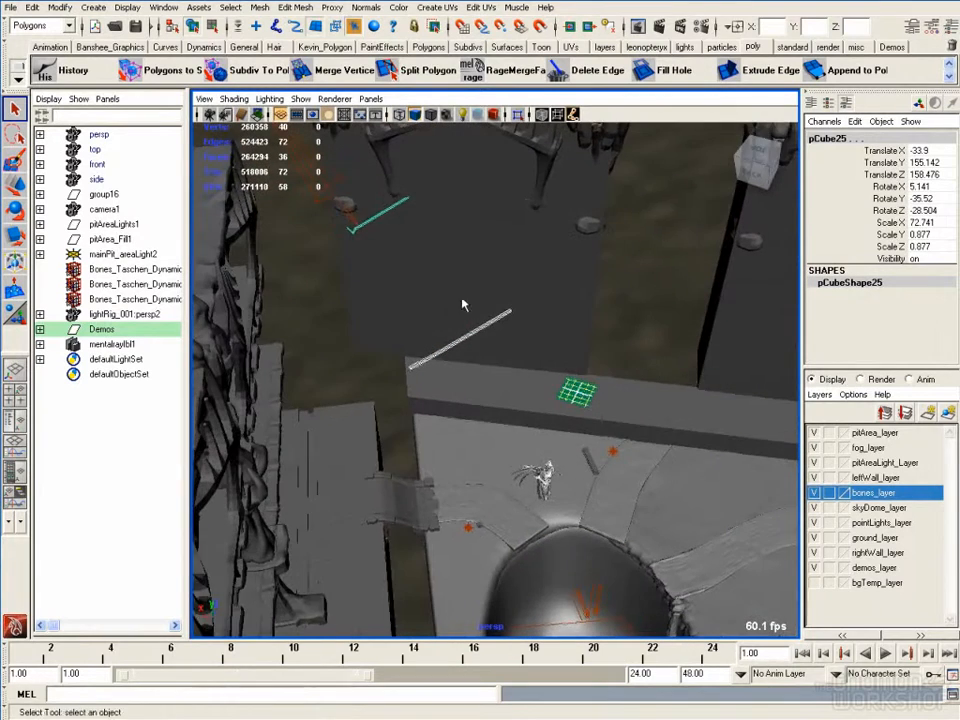
pyautogui.keyDown('alt'); pyautogui.moveTo(455, 310); pyautogui.dragTo(439, 328); pyautogui.keyUp('alt')
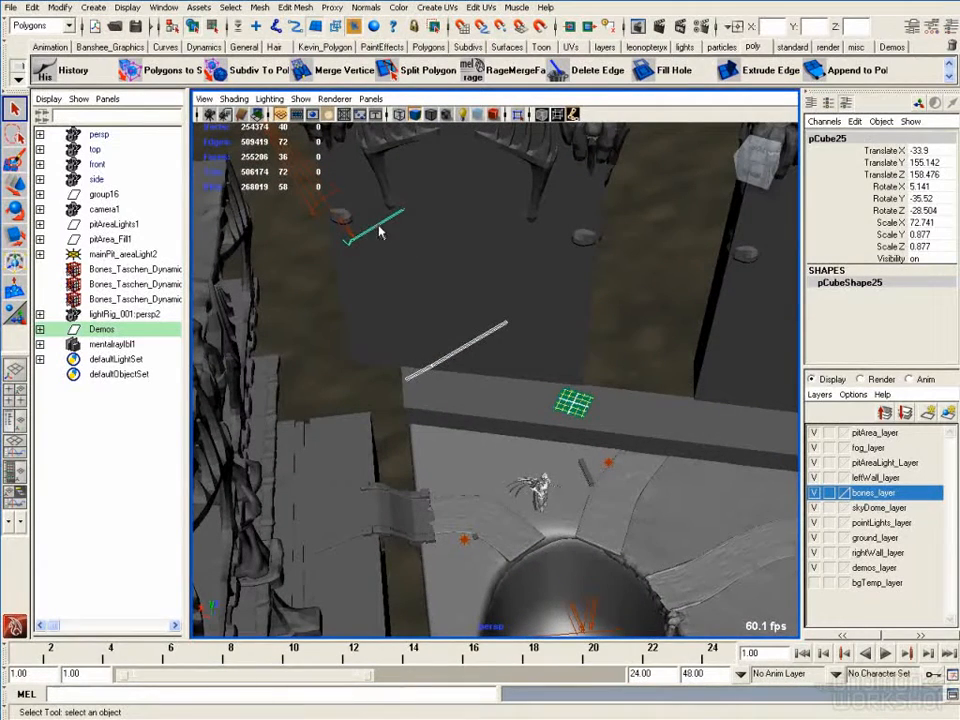
pyautogui.click(455, 358)
pyautogui.click(367, 232)
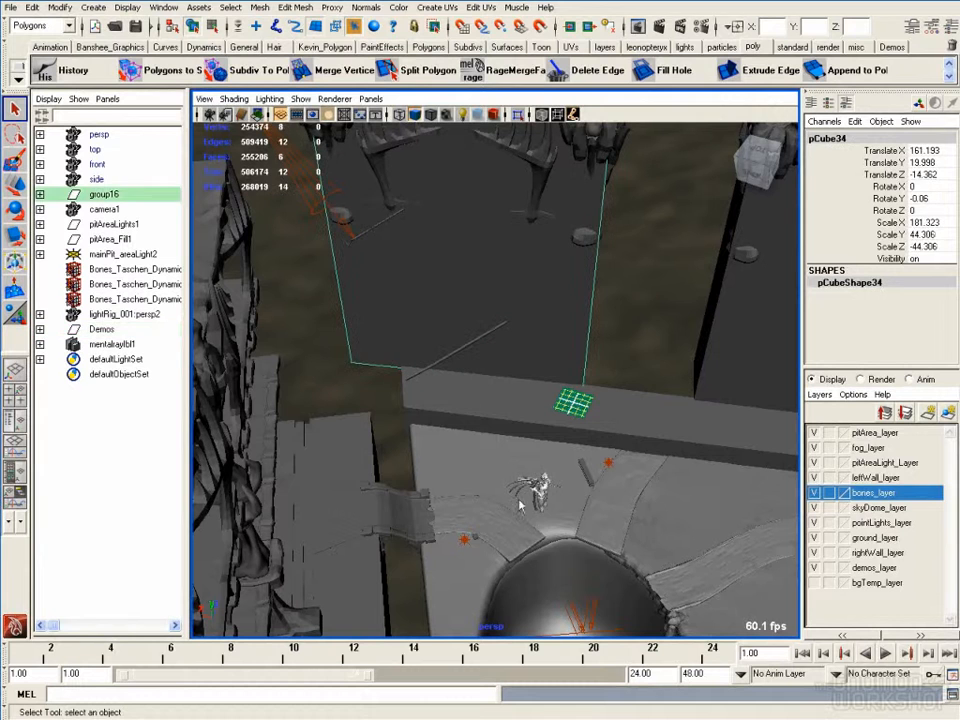
# - Select the two small blocks beside the demon's point lights together with the bars pCube26 and pCube25
pyautogui.click(482, 535)
pyautogui.keyDown('shift'); pyautogui.click(585, 470); pyautogui.keyUp('shift')
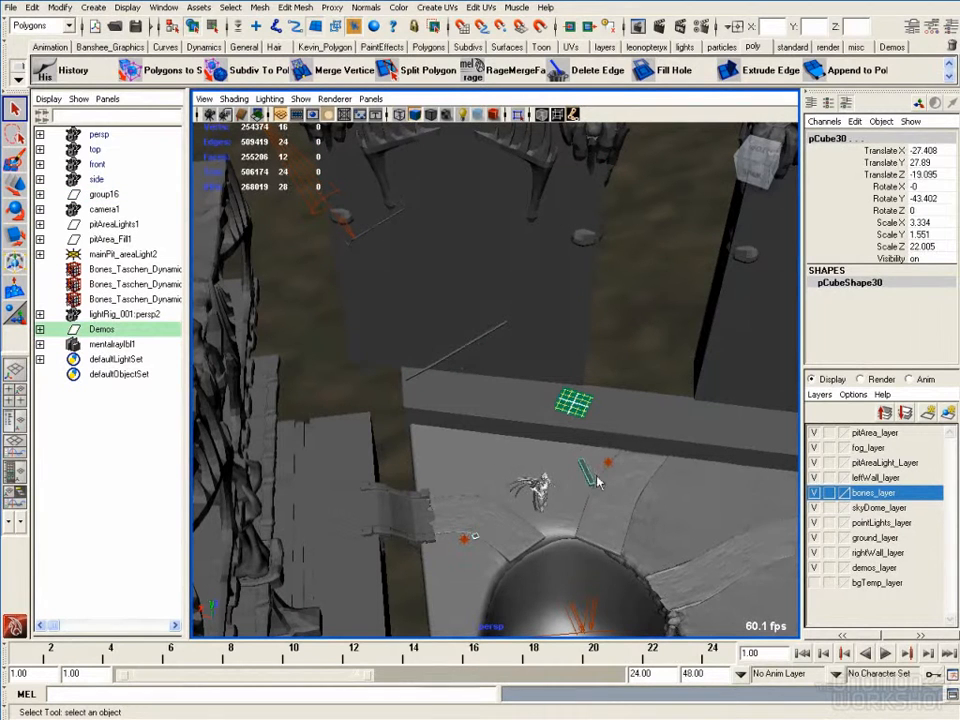
pyautogui.click(461, 352)
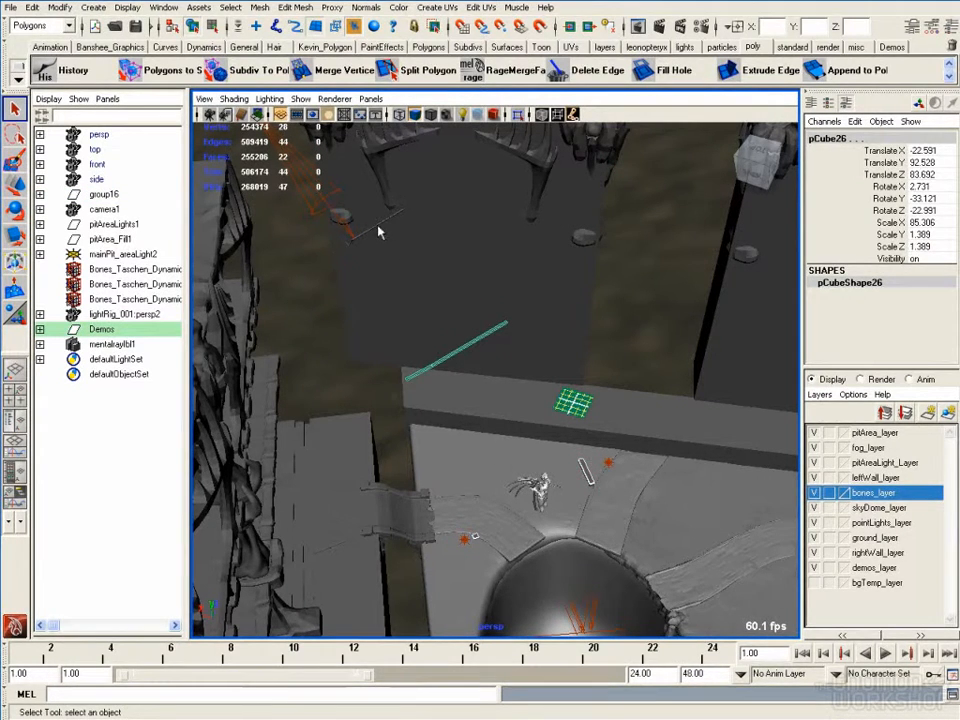
pyautogui.click(376, 240)
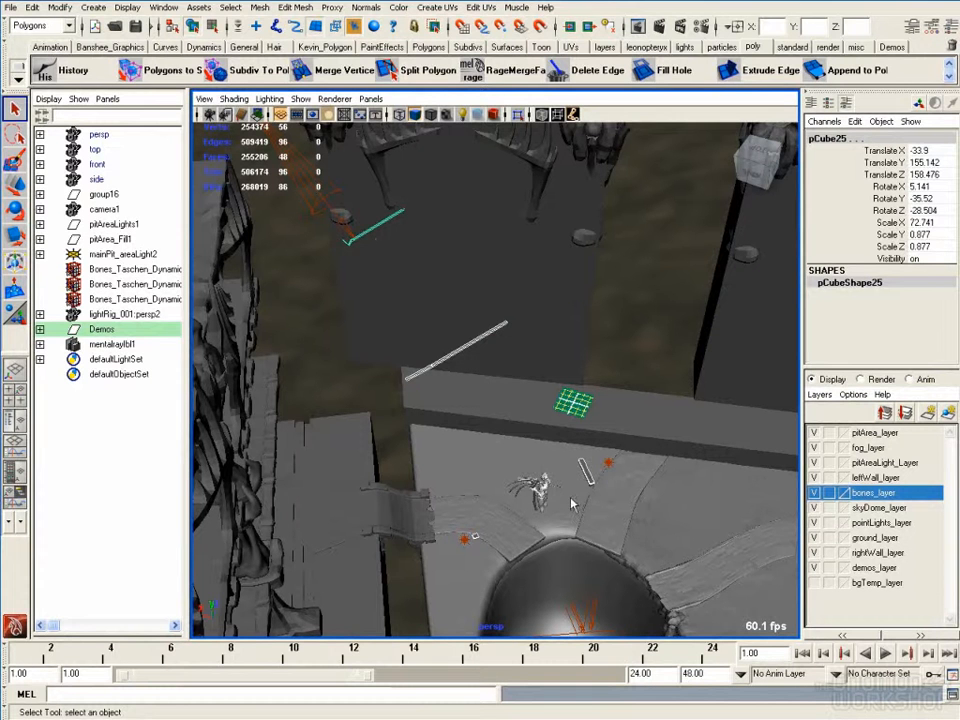
# - Select the bars pCube26 and pCube25 alternately to compare their positions between the spot light and the demon
pyautogui.click(449, 356)
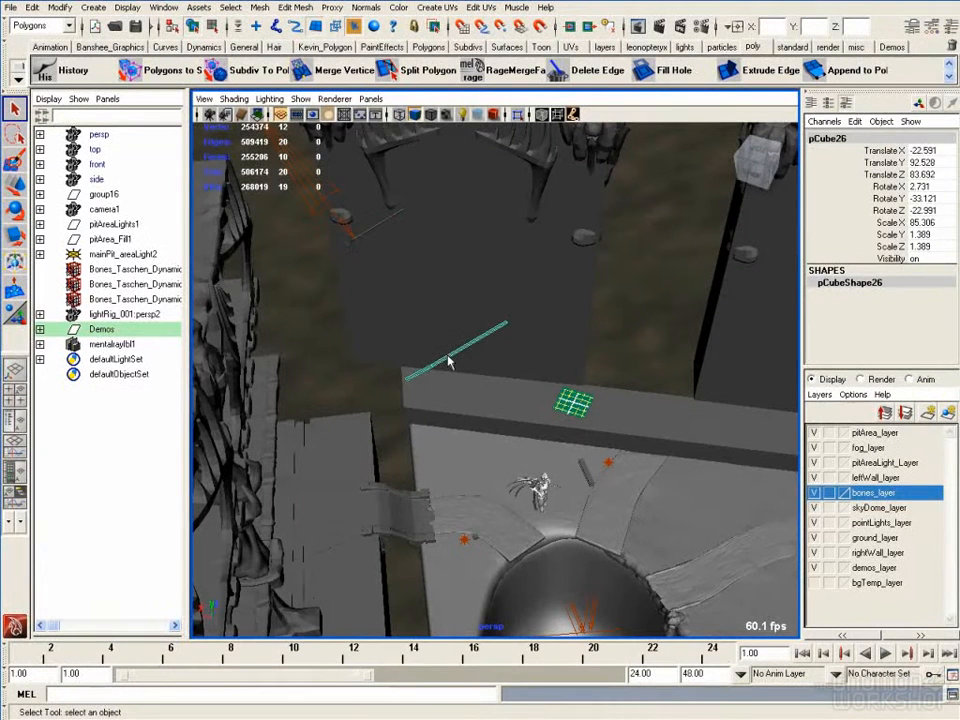
pyautogui.click(376, 233)
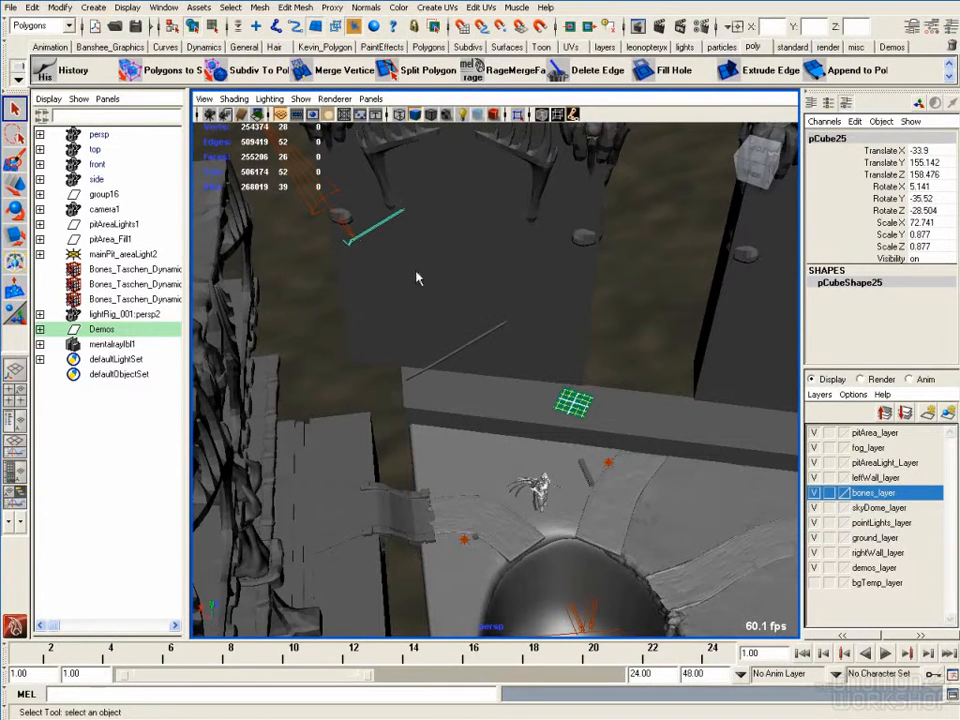
pyautogui.click(467, 351)
pyautogui.click(373, 232)
# - Select Demos_spotLight1, review its raytrace shadow attributes in the Attribute Editor, and close the editor
pyautogui.click(310, 197)
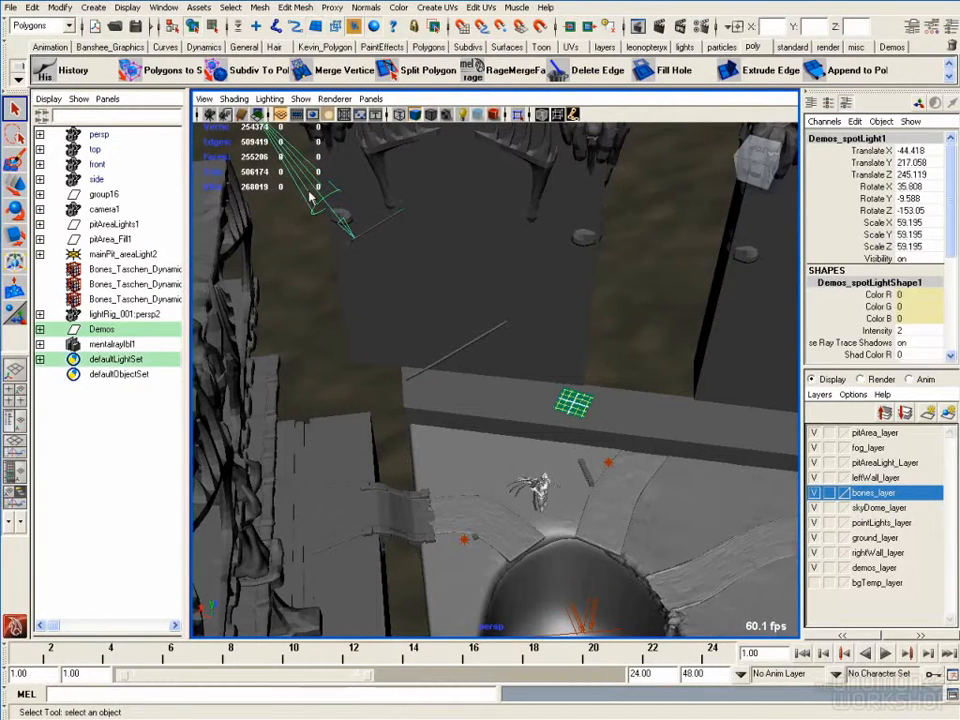
pyautogui.hotkey('ctrl', 'a')
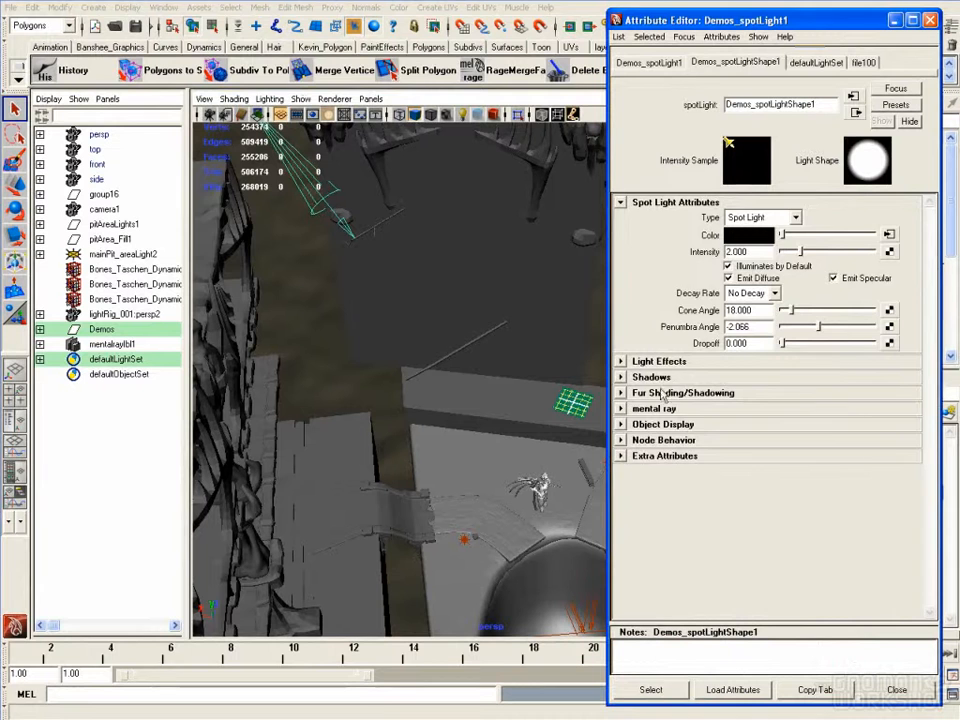
pyautogui.click(653, 379)
pyautogui.scroll(-5, 683, 398)
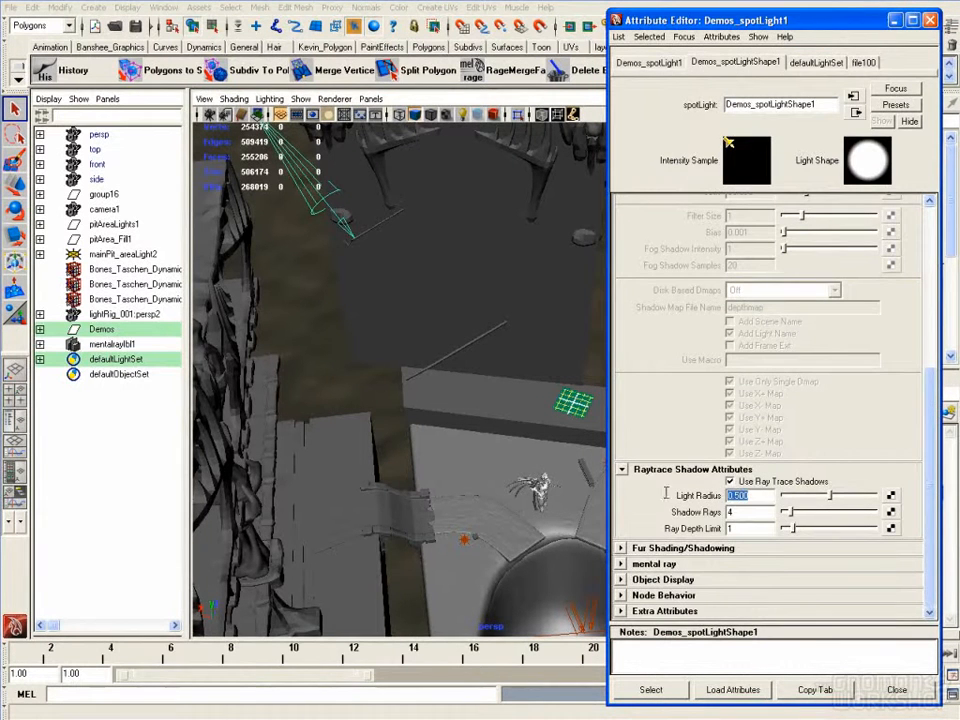
pyautogui.hotkey('ctrl', 'a')
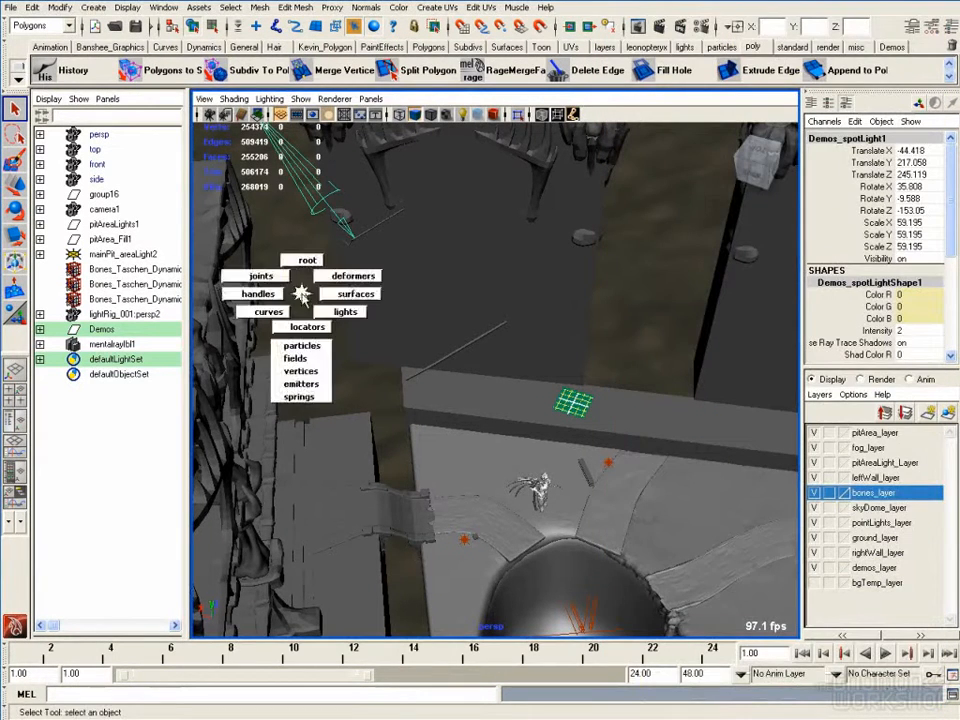
# - Select pCube25, pCube26 and pCube25 again to trace how the bars block the spot light
pyautogui.click(369, 237)
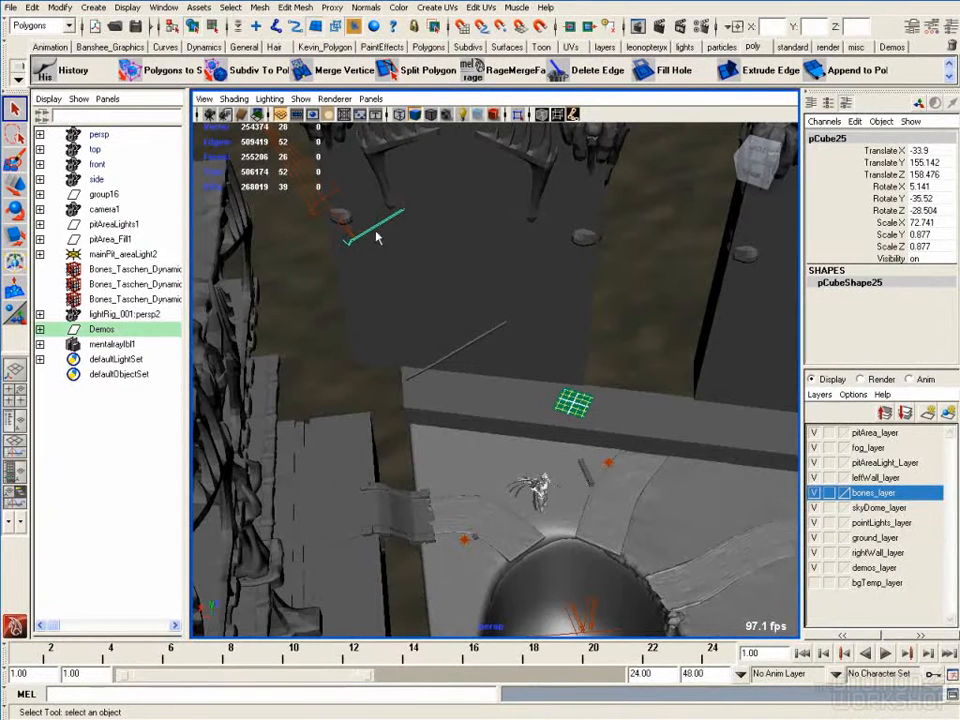
pyautogui.click(466, 352)
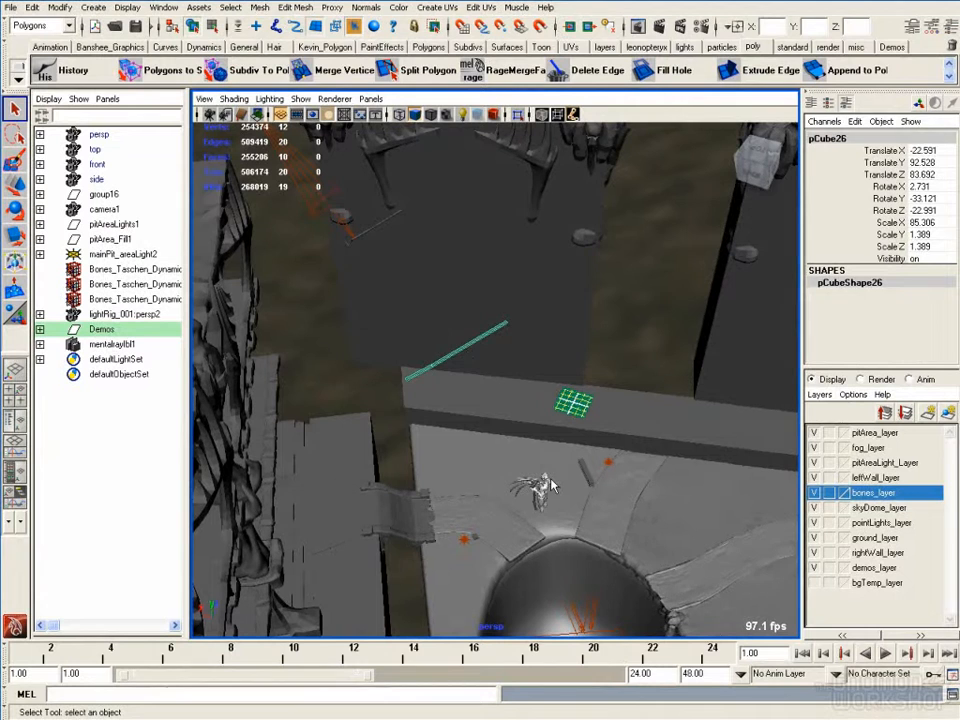
pyautogui.click(368, 232)
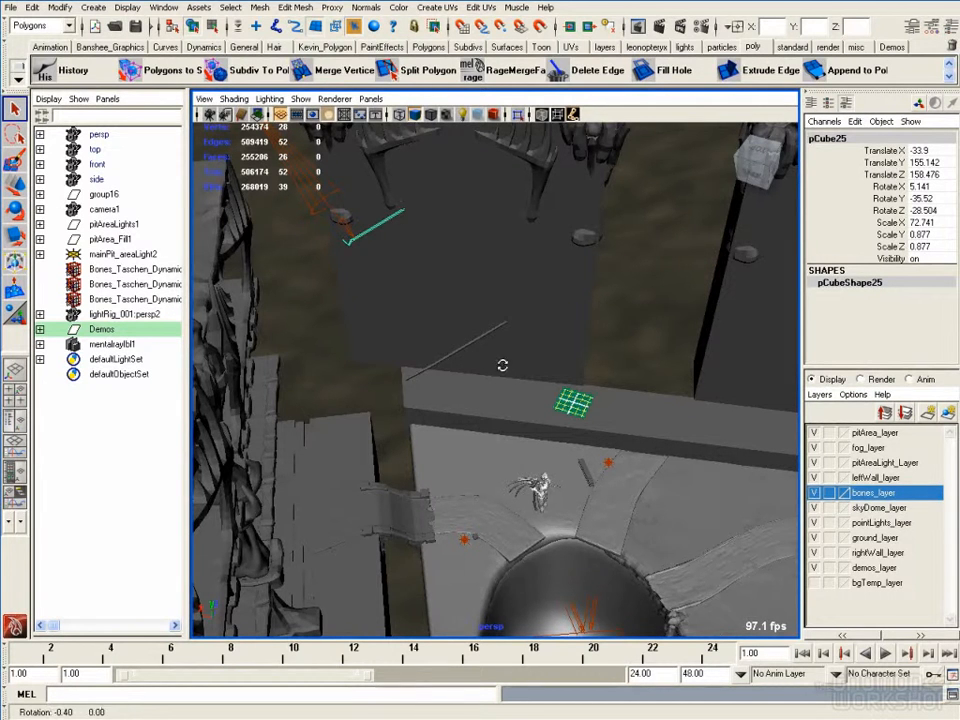
pyautogui.keyDown('alt'); pyautogui.moveTo(504, 375); pyautogui.dragTo(514, 369); pyautogui.keyUp('alt')
# - Switch to Photoshop, zoom the render to 25%, and temporarily circle the demon's shadowed chest and abdomen in red
pyautogui.hotkey('alt', 'Tab')
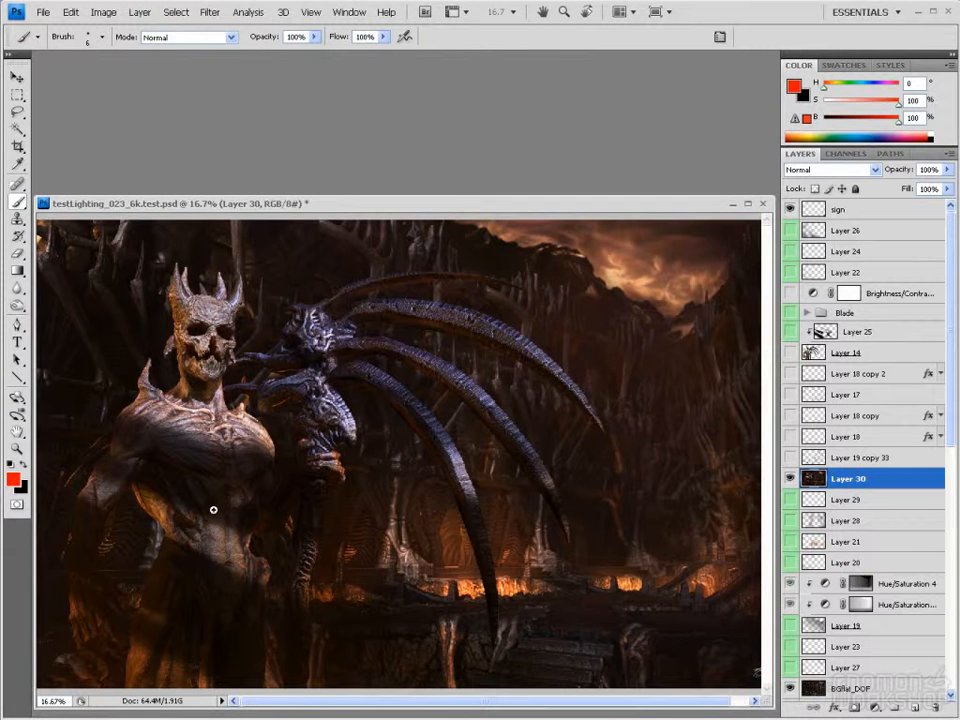
pyautogui.hotkey('ctrl', '+')
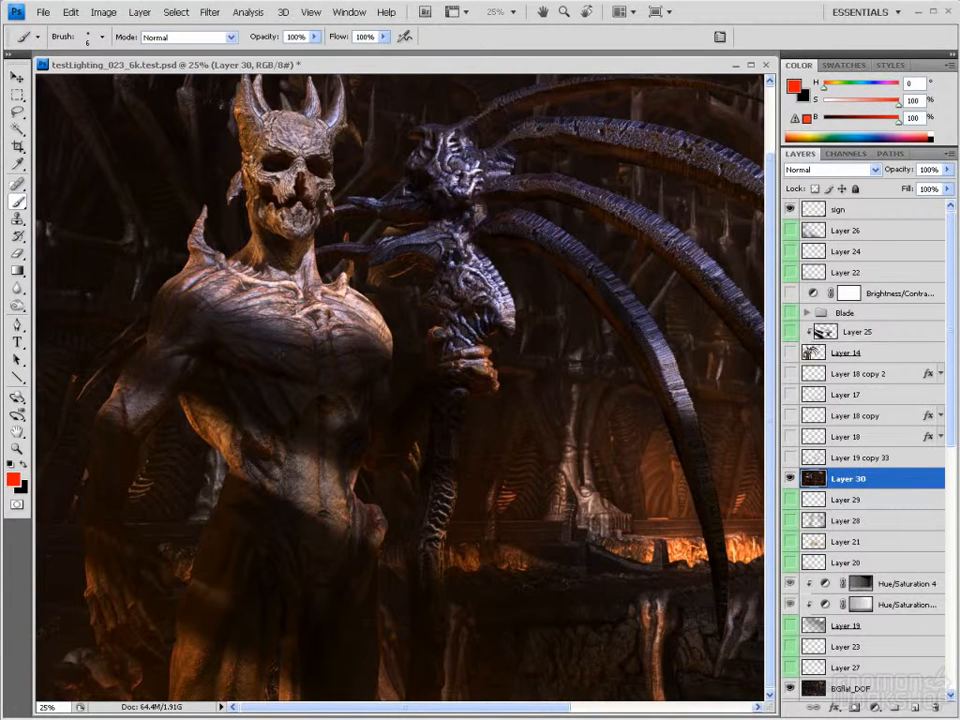
pyautogui.moveTo(300, 318)
pyautogui.mouseDown()
pyautogui.moveTo(252, 346)
pyautogui.moveTo(305, 322)
pyautogui.mouseUp()
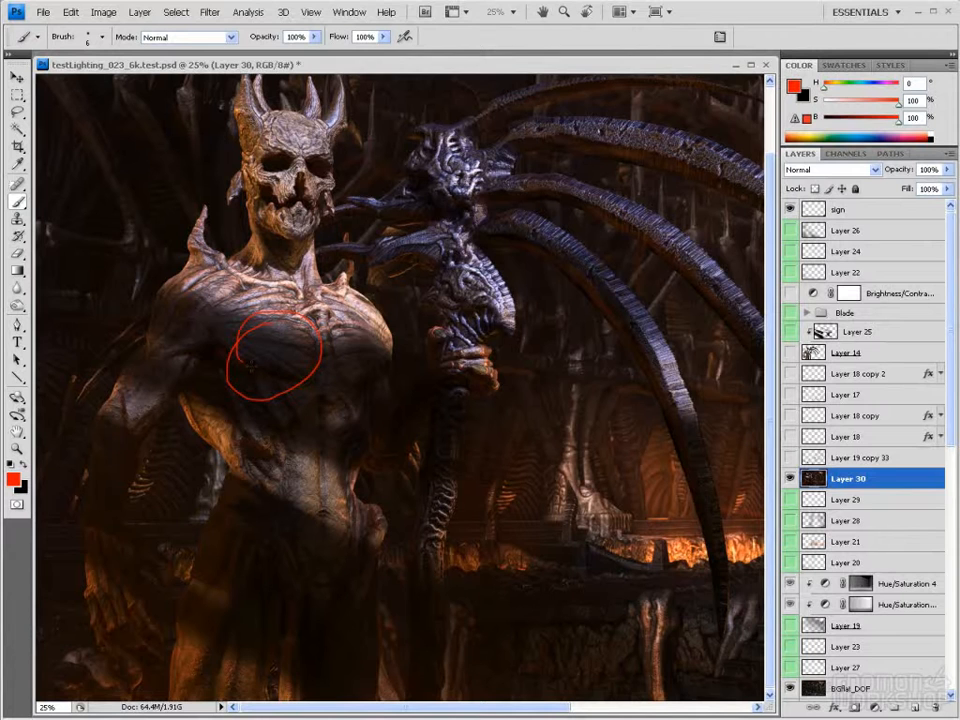
pyautogui.press('Escape')
pyautogui.moveTo(284, 474); pyautogui.dragTo(272, 469)
pyautogui.press('Escape')
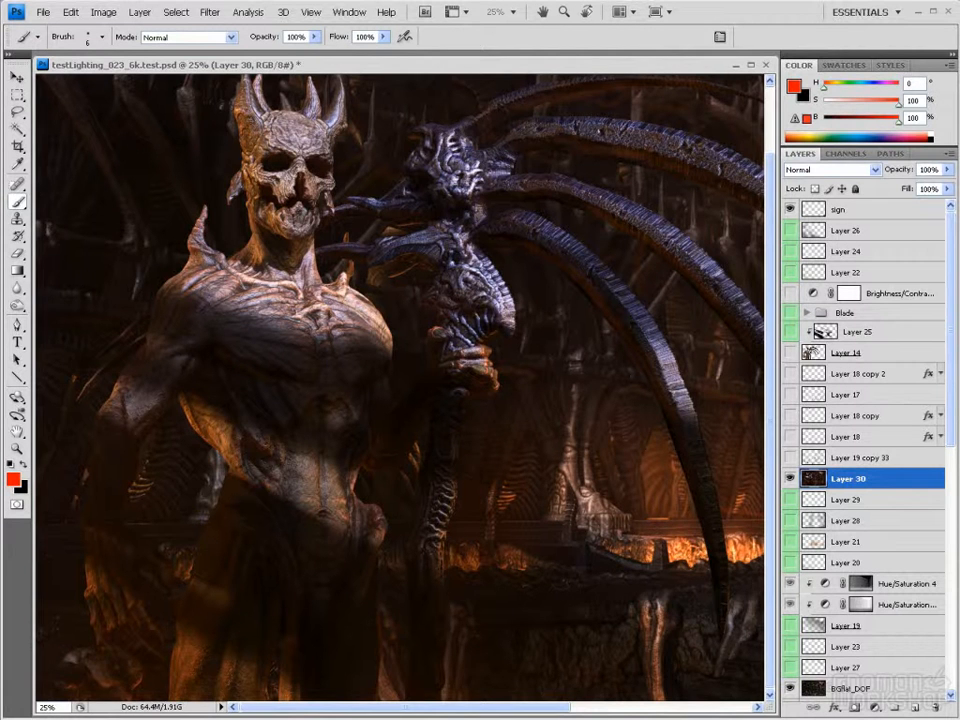
pyautogui.moveTo(365, 408); pyautogui.dragTo(358, 424)
# - Zoom the render out to 16.67% in an enlarged document window, and switch back to Maya
pyautogui.hotkey('ctrl', '-')
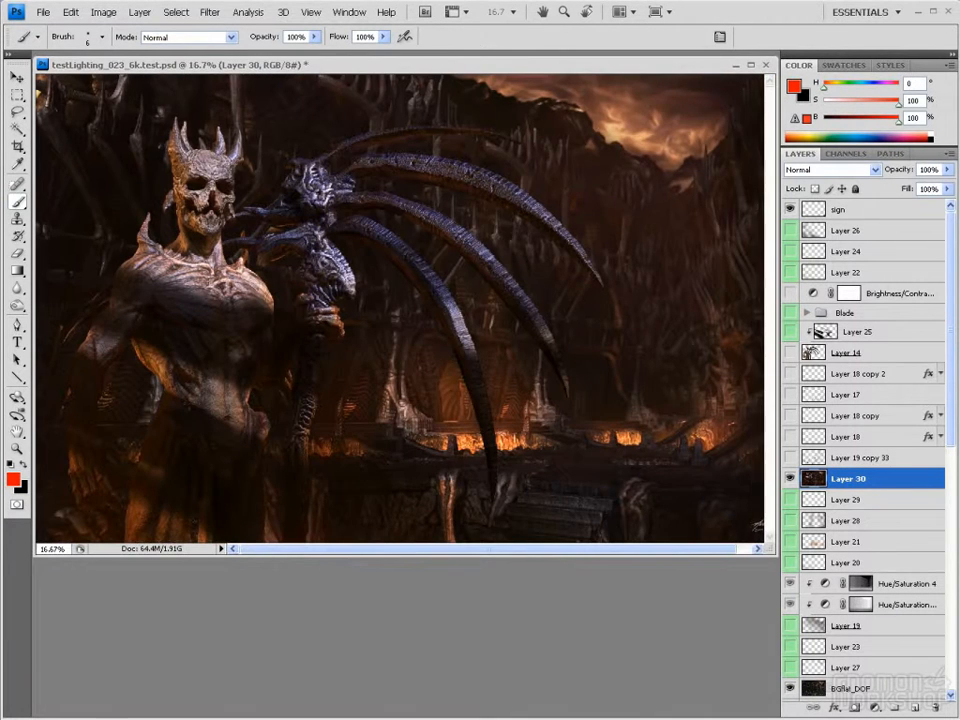
pyautogui.moveTo(771, 551); pyautogui.dragTo(768, 667)
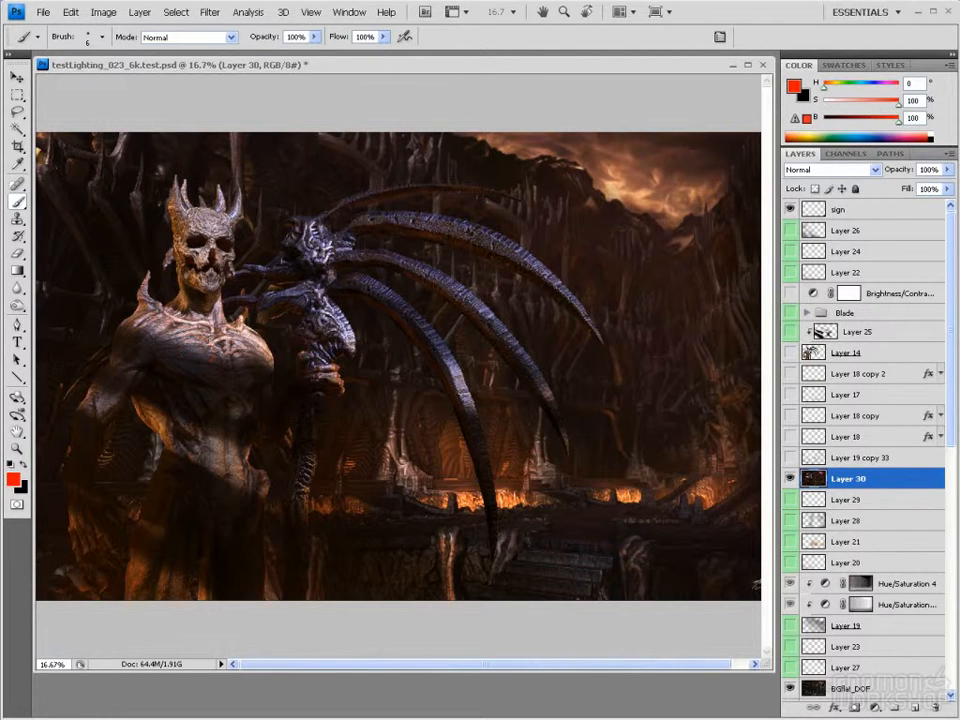
pyautogui.hotkey('alt', 'Tab')
pyautogui.hotkey('alt', 'Tab')
pyautogui.hotkey('alt', 'Tab')
# - Select all four light blockers together: the bars pCube26 and pCube25 and the two small blocks beside the demon
pyautogui.keyDown('alt'); pyautogui.moveTo(388, 435); pyautogui.dragTo(437, 389); pyautogui.keyUp('alt')
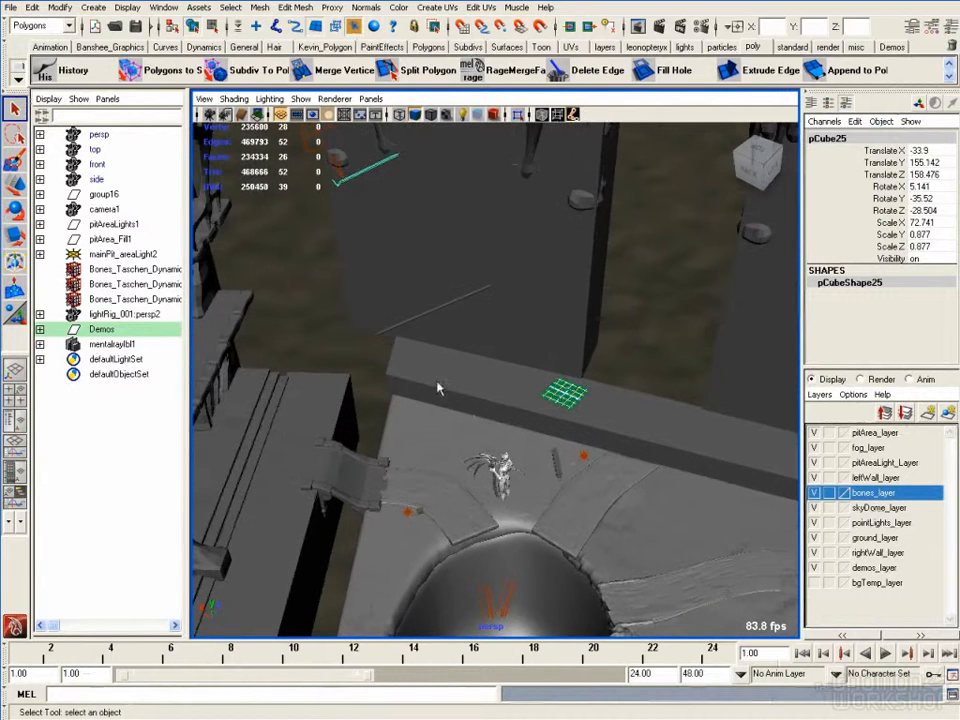
pyautogui.click(414, 323)
pyautogui.keyDown('shift'); pyautogui.click(368, 168); pyautogui.keyUp('shift')
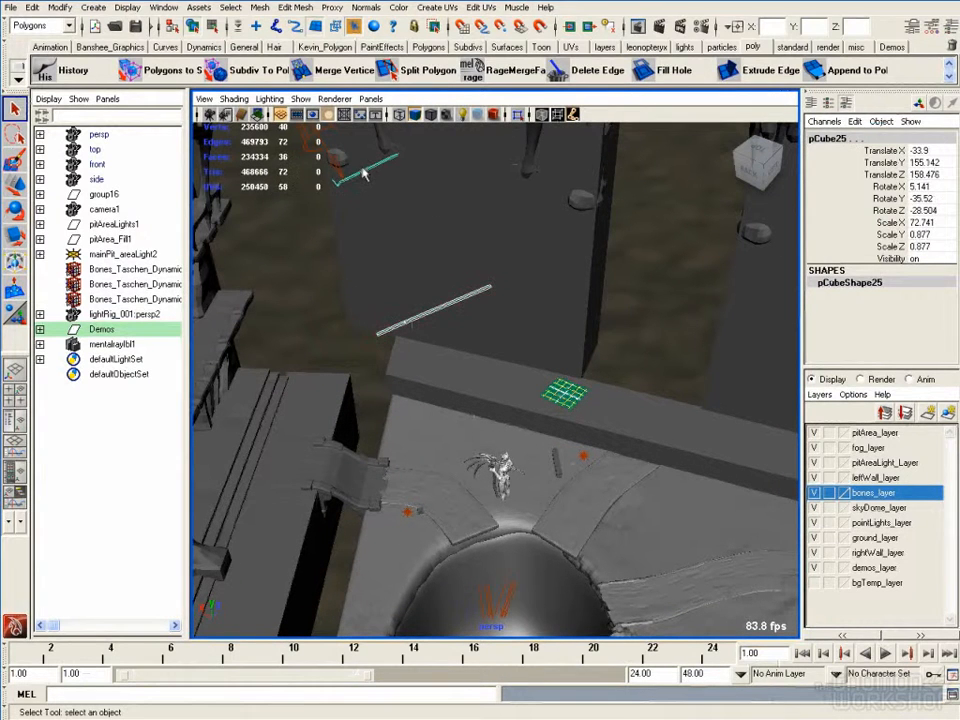
pyautogui.keyDown('shift'); pyautogui.click(418, 512); pyautogui.keyUp('shift')
pyautogui.keyDown('shift'); pyautogui.click(555, 462); pyautogui.keyUp('shift')
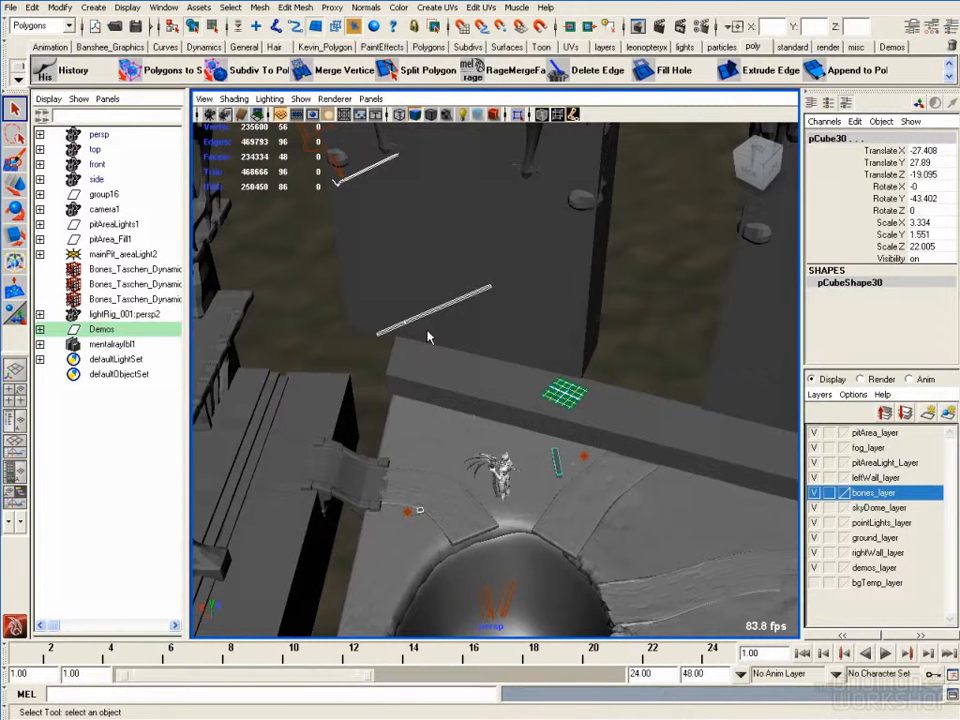
# - Examine the whole pit area with its lights and walls, and select Demos_spotLight1 above the demon
pyautogui.keyDown('alt'); pyautogui.moveTo(456, 394); pyautogui.dragTo(380, 428); pyautogui.keyUp('alt')
pyautogui.keyDown('alt'); pyautogui.moveTo(439, 429); pyautogui.dragTo(471, 458, button='middle'); pyautogui.keyUp('alt')
pyautogui.keyDown('alt'); pyautogui.moveTo(471, 458); pyautogui.dragTo(709, 476); pyautogui.keyUp('alt')
pyautogui.keyDown('alt'); pyautogui.moveTo(709, 476); pyautogui.dragTo(600, 418, button='right'); pyautogui.keyUp('alt')
pyautogui.keyDown('alt'); pyautogui.moveTo(600, 418); pyautogui.dragTo(593, 405, button='middle'); pyautogui.keyUp('alt')
pyautogui.keyDown('alt'); pyautogui.moveTo(486, 438); pyautogui.dragTo(654, 433); pyautogui.keyUp('alt')
pyautogui.keyDown('alt'); pyautogui.moveTo(654, 433); pyautogui.dragTo(619, 445, button='right'); pyautogui.keyUp('alt')
pyautogui.keyDown('alt'); pyautogui.moveTo(619, 445); pyautogui.dragTo(610, 444, button='middle'); pyautogui.keyUp('alt')
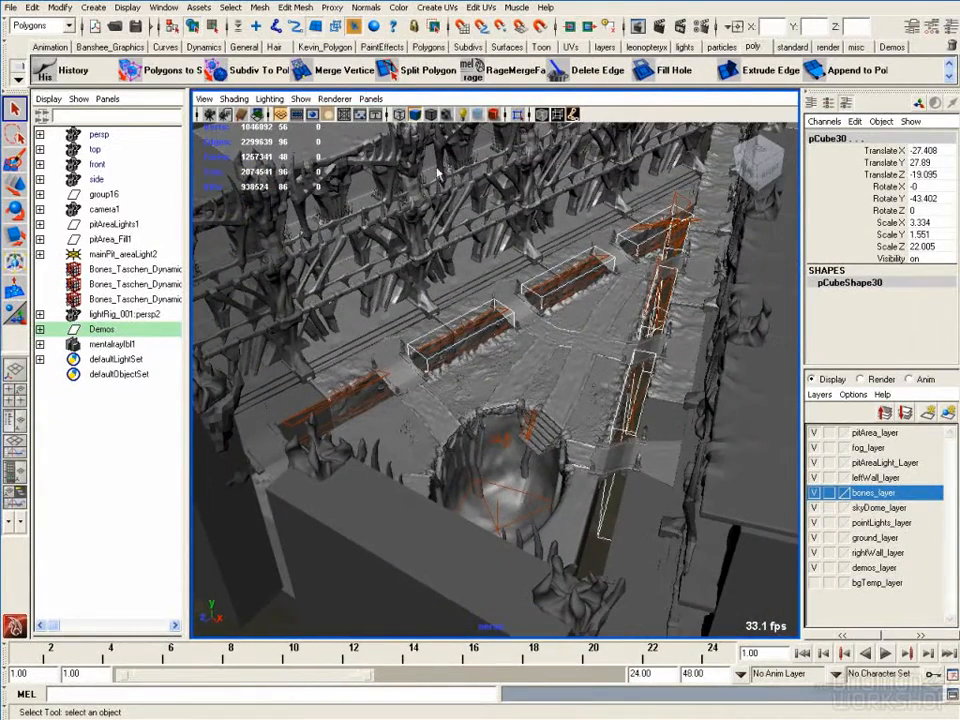
pyautogui.keyDown('alt'); pyautogui.moveTo(562, 328); pyautogui.dragTo(230, 420); pyautogui.keyUp('alt')
pyautogui.keyDown('alt'); pyautogui.moveTo(240, 419); pyautogui.dragTo(400, 402, button='right'); pyautogui.keyUp('alt')
pyautogui.keyDown('alt'); pyautogui.moveTo(435, 405); pyautogui.dragTo(418, 356); pyautogui.keyUp('alt')
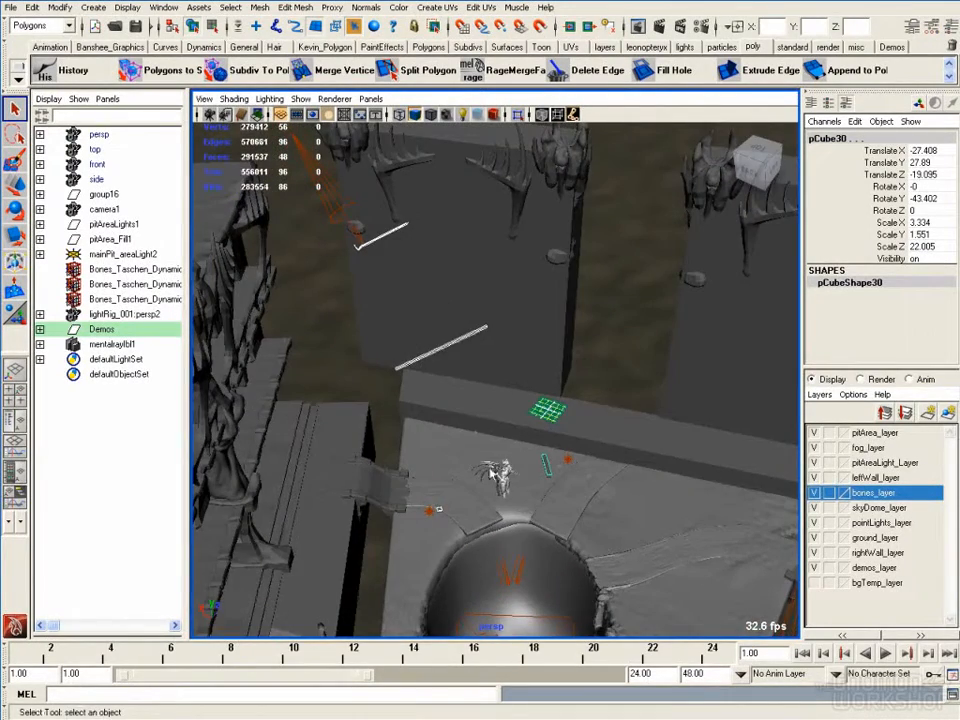
pyautogui.click(333, 203)
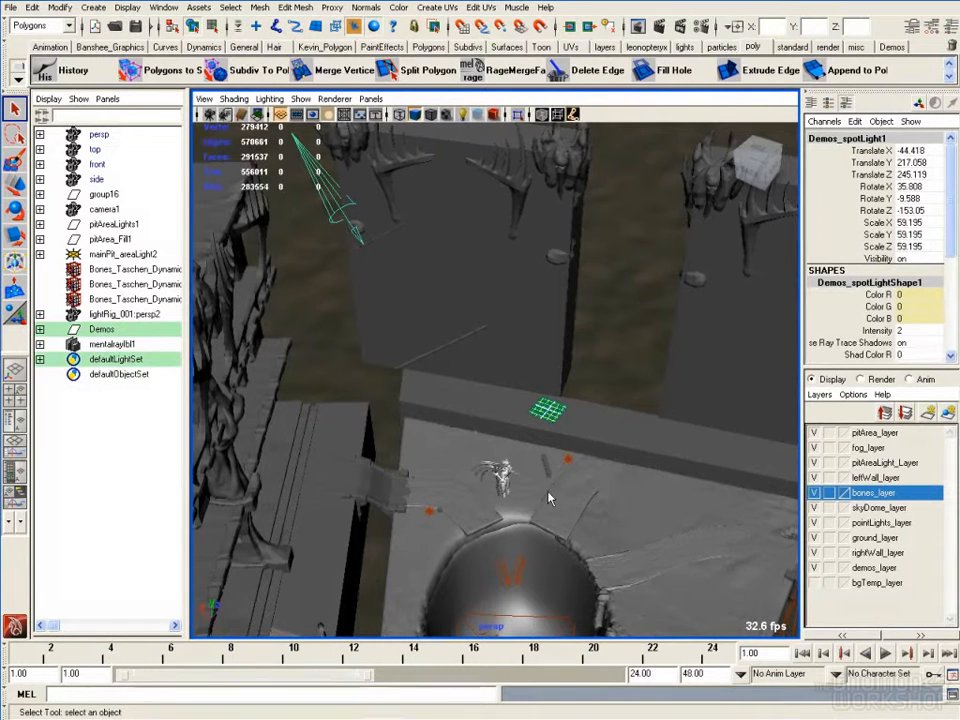
# - Switch to Photoshop, draw a red arrow from the demon's head down to its legs, and undo it
pyautogui.hotkey('alt', 'Tab')
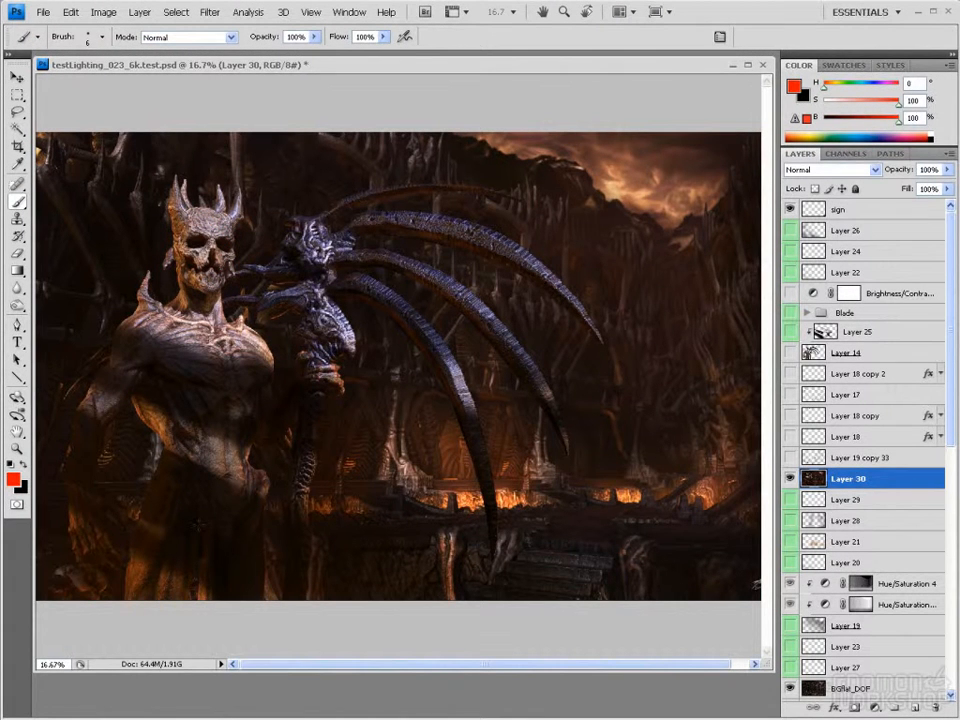
pyautogui.moveTo(210, 232); pyautogui.dragTo(191, 535)
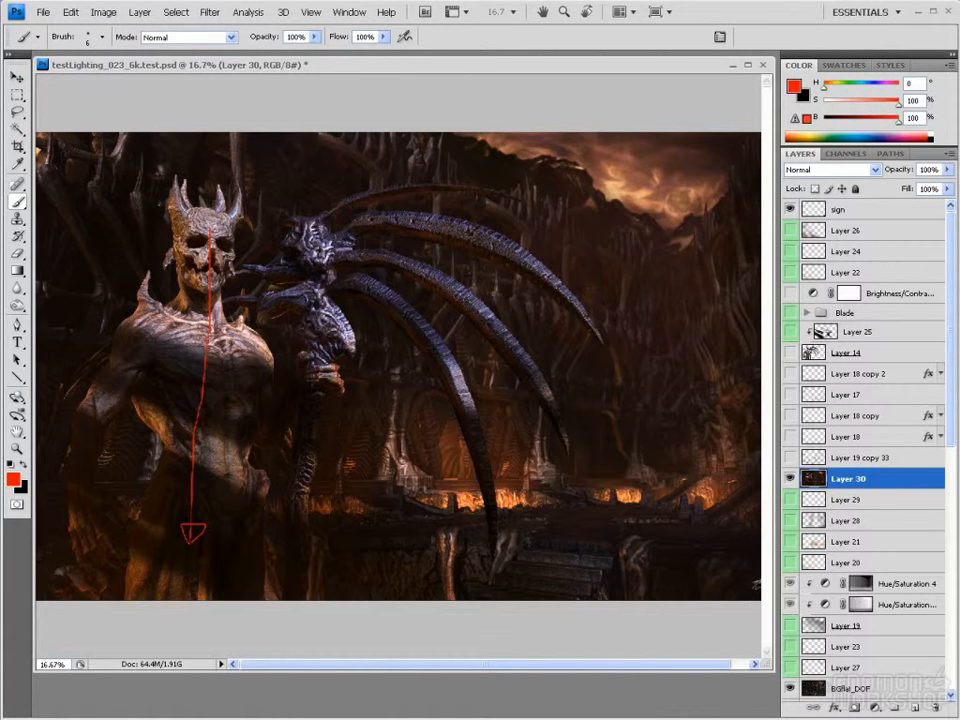
pyautogui.hotkey('ctrl', 'alt', 'z')
pyautogui.hotkey('ctrl', 'alt', 'z')
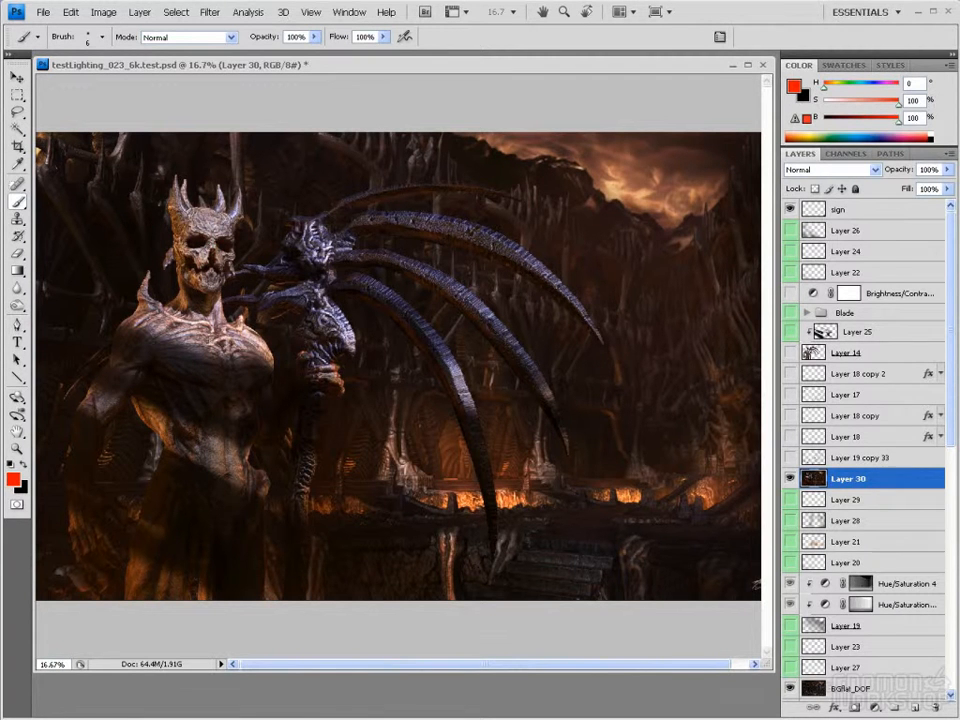
# - Switch back to Maya and inspect Demos_spotLight1 in relation to the thin bars and the demon below
pyautogui.hotkey('alt', 'Tab')
pyautogui.hotkey('alt', 'Tab')
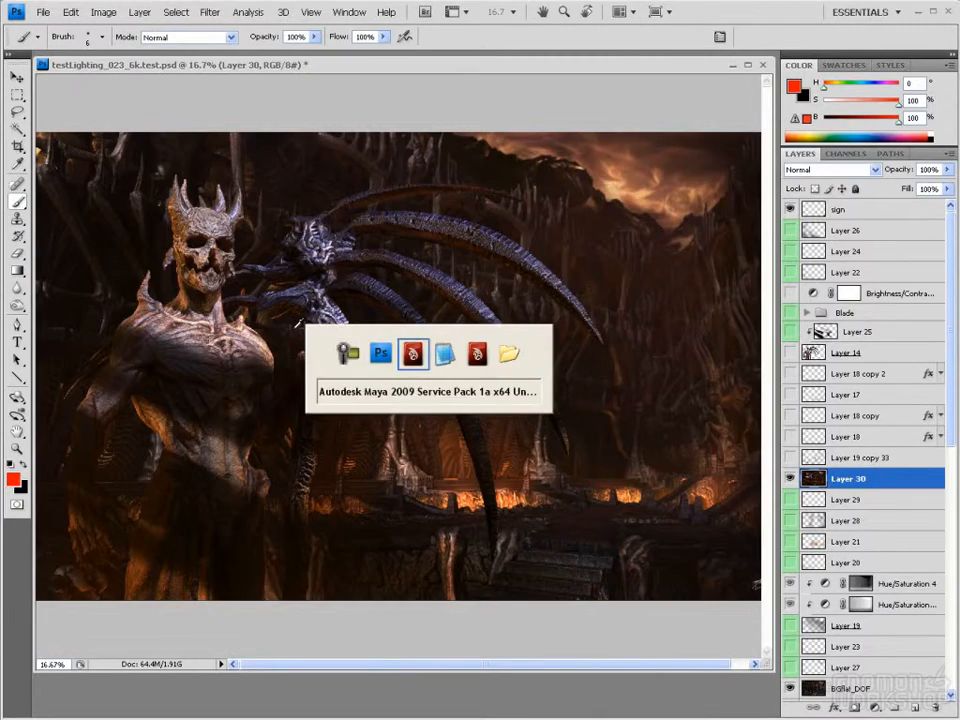
pyautogui.hotkey('alt', 'Tab')
pyautogui.keyDown('alt'); pyautogui.moveTo(303, 261); pyautogui.dragTo(320, 309, button='middle'); pyautogui.keyUp('alt')
pyautogui.keyDown('alt'); pyautogui.moveTo(320, 309); pyautogui.dragTo(328, 267, button='right'); pyautogui.keyUp('alt')
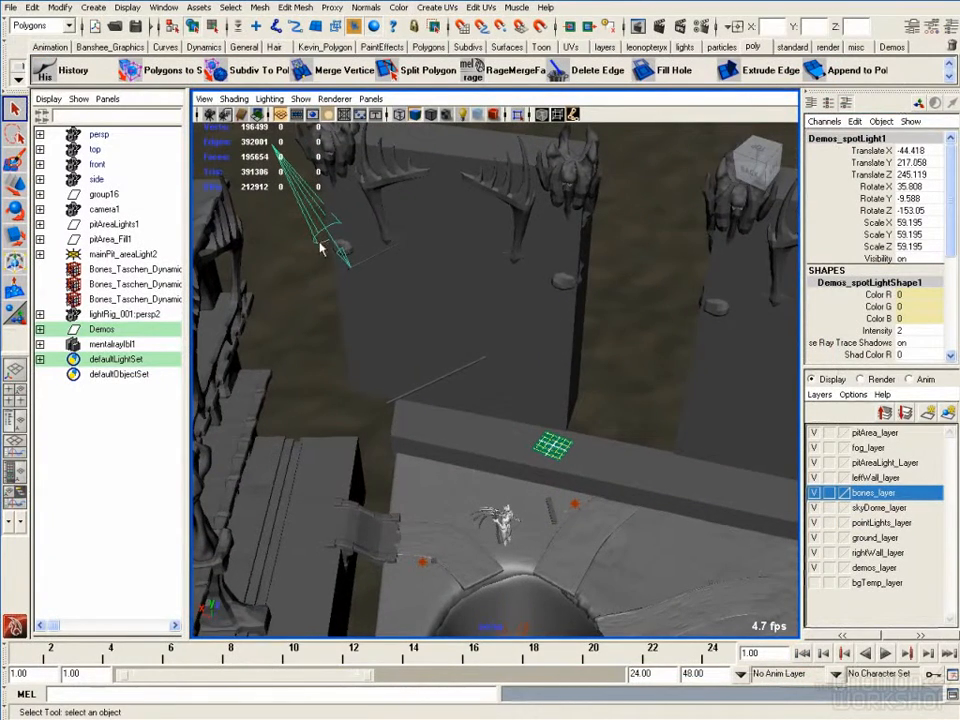
# - Examine the intensity, cone angle, penumbra and dropoff attributes of Demos_spotLight1
pyautogui.hotkey('ctrl', 'a')
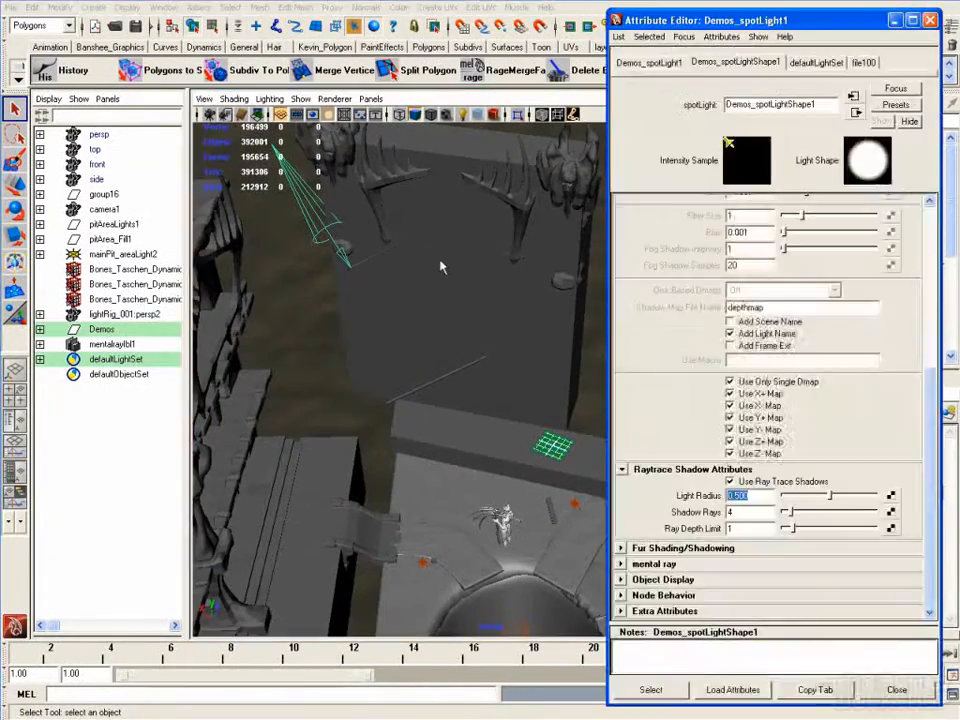
pyautogui.click(933, 265)
pyautogui.moveTo(932, 256); pyautogui.dragTo(930, 209)
pyautogui.moveTo(748, 344); pyautogui.dragTo(706, 342)
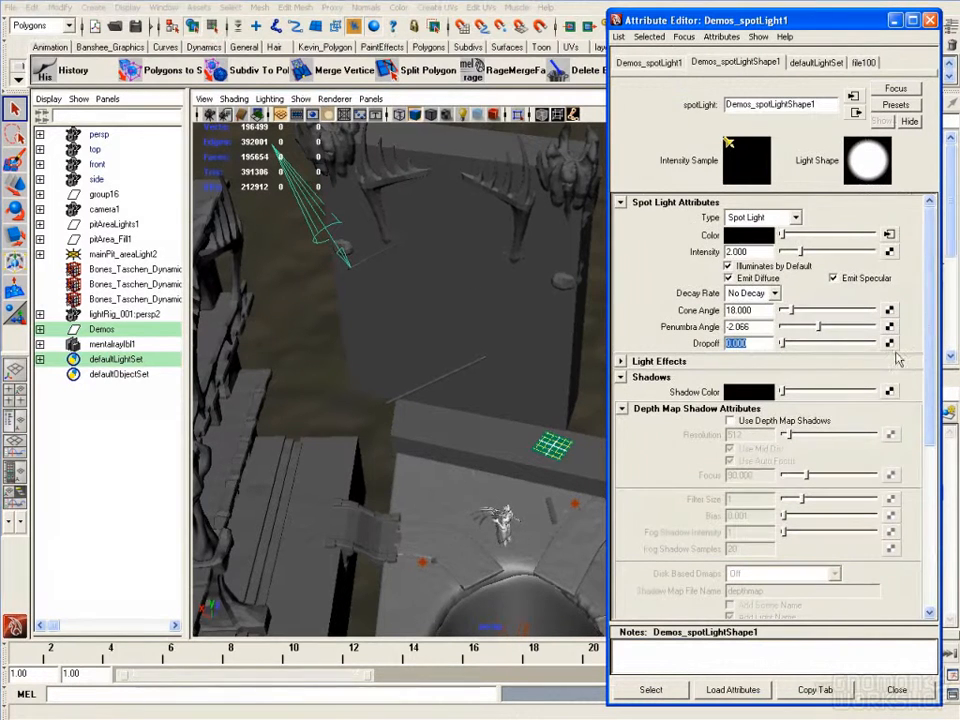
pyautogui.click(761, 311)
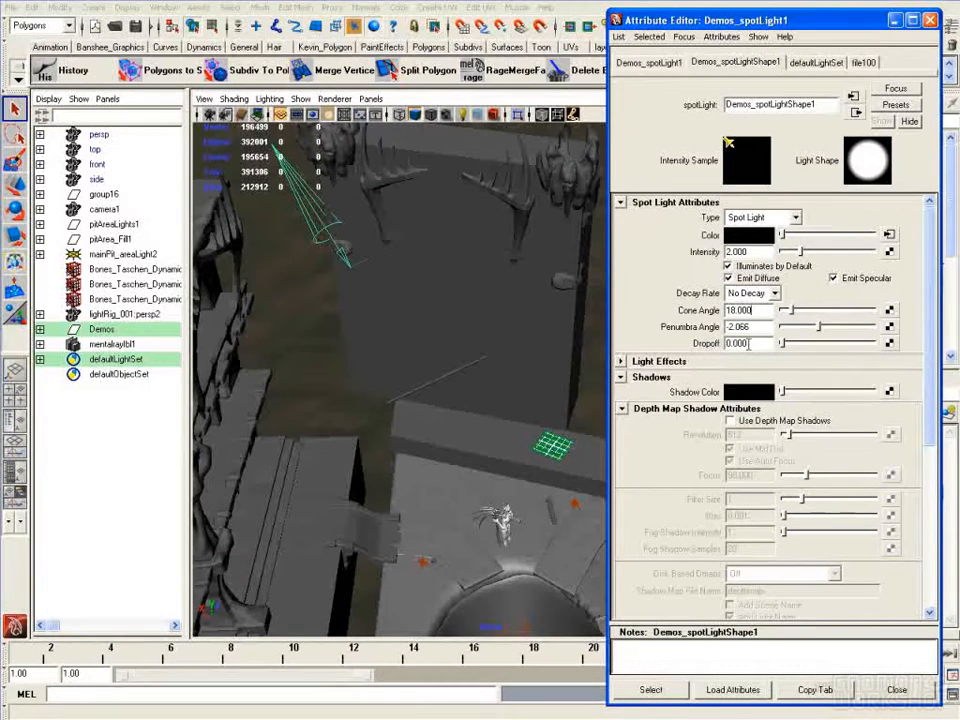
pyautogui.press('Tab')
pyautogui.press('Tab')
# - Inspect the file texture driving the spotlight's color, checking its image name and color balance, and close the attributes
pyautogui.click(889, 235)
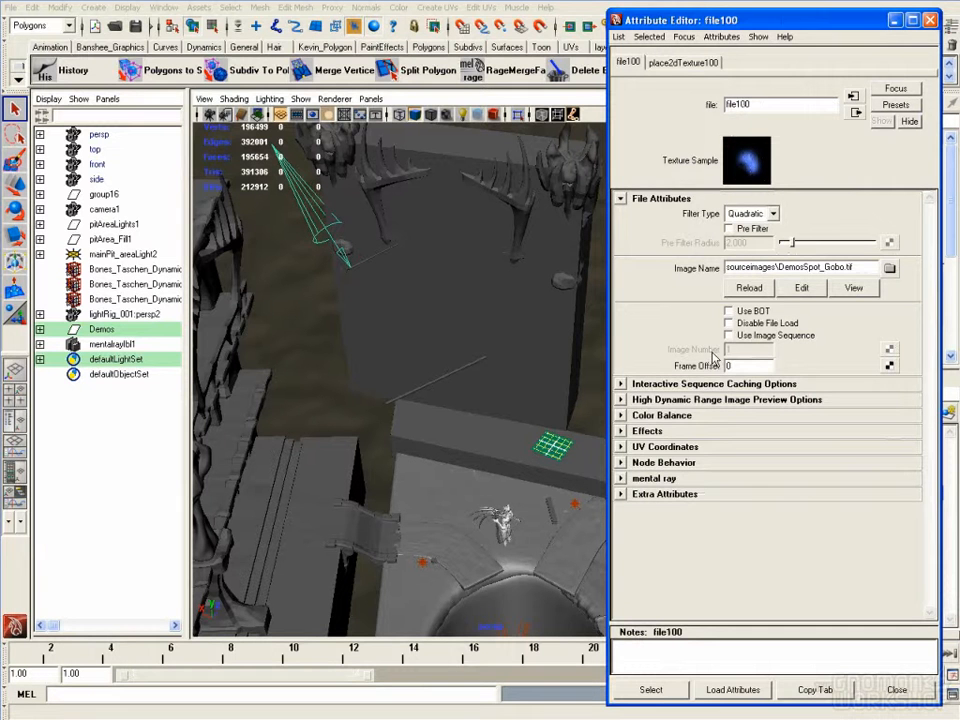
pyautogui.moveTo(778, 266); pyautogui.dragTo(868, 267)
pyautogui.click(865, 269)
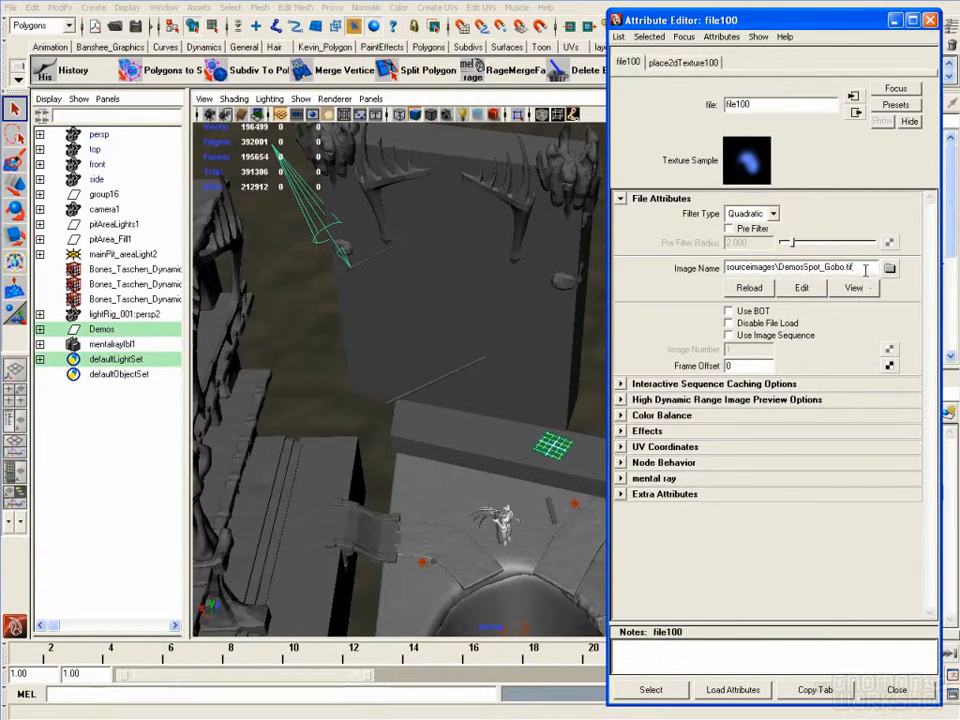
pyautogui.click(729, 415)
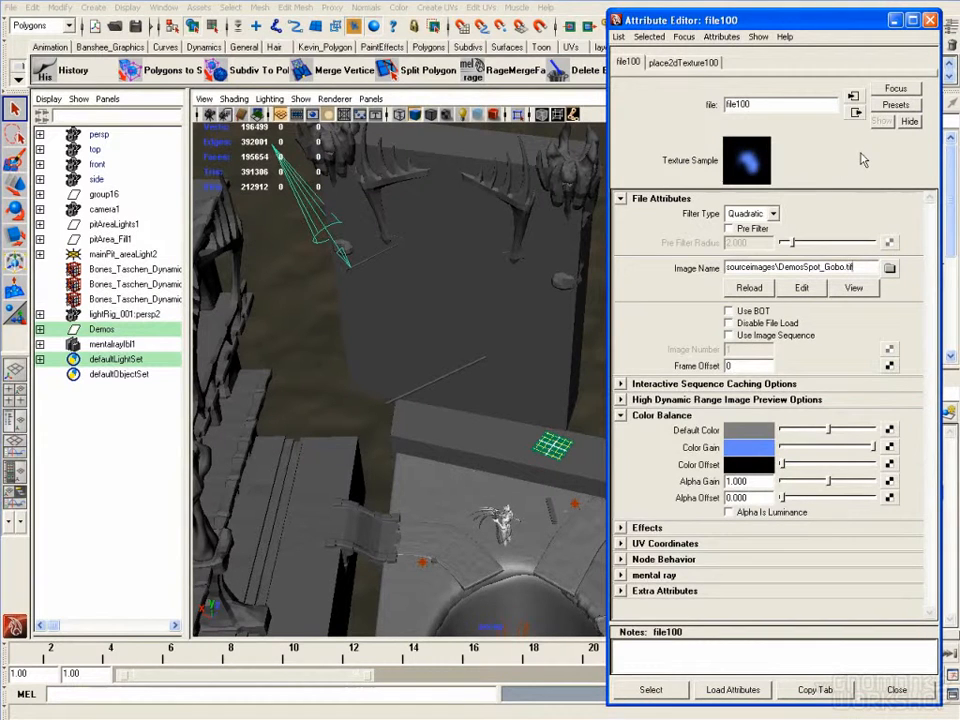
pyautogui.click(930, 19)
# - Switch to Photoshop, start opening a file, and browse to the project's textures folder
pyautogui.hotkey('alt', 'Tab')
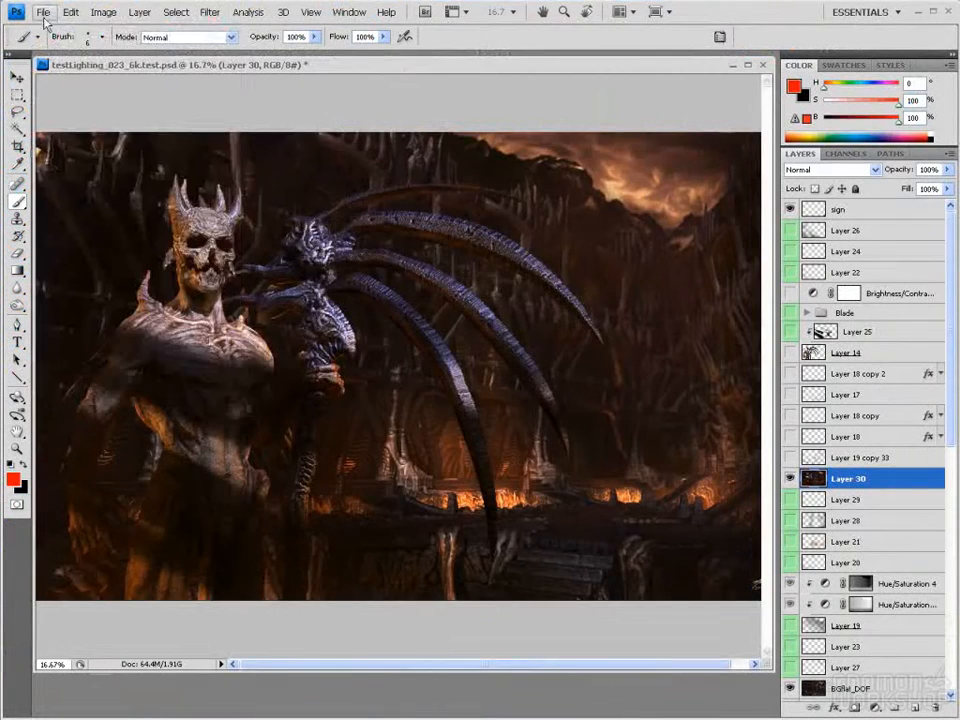
pyautogui.click(43, 12)
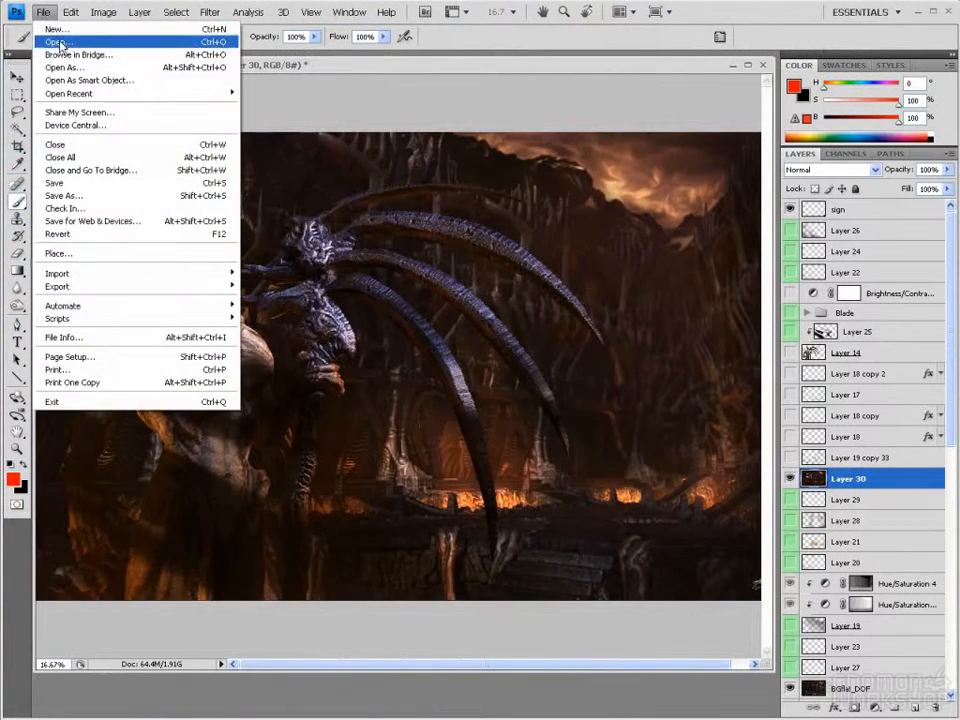
pyautogui.click(60, 42)
pyautogui.click(522, 102)
pyautogui.click(522, 102)
pyautogui.doubleClick(195, 452)
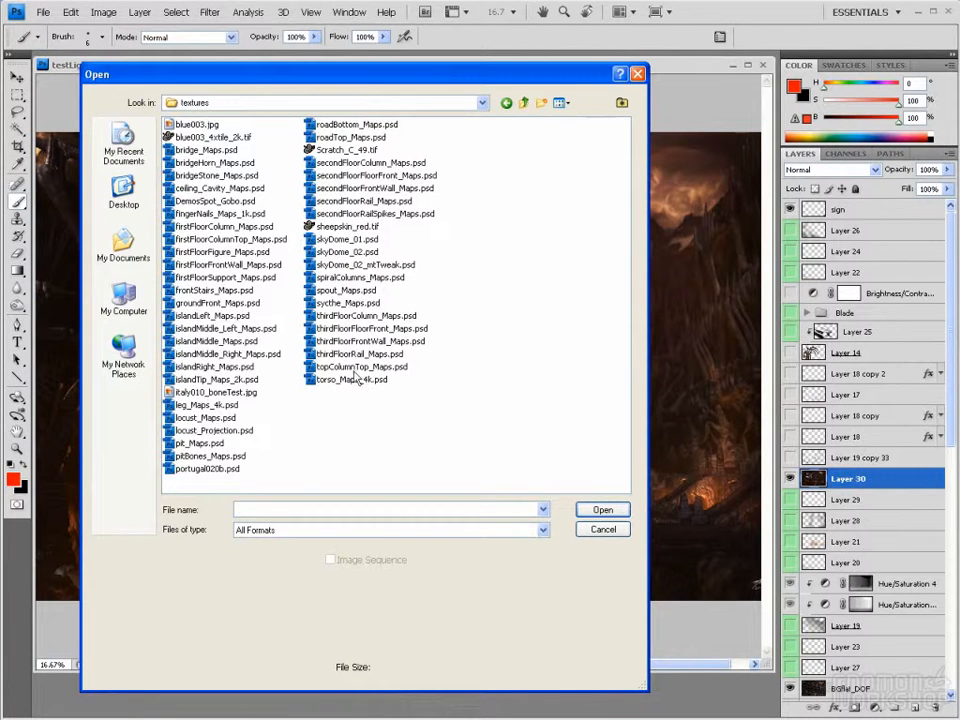
# - List the texture files with details sorted by modification date, and open DemosSpot_Gobo.psd
pyautogui.click(559, 102)
pyautogui.click(570, 170)
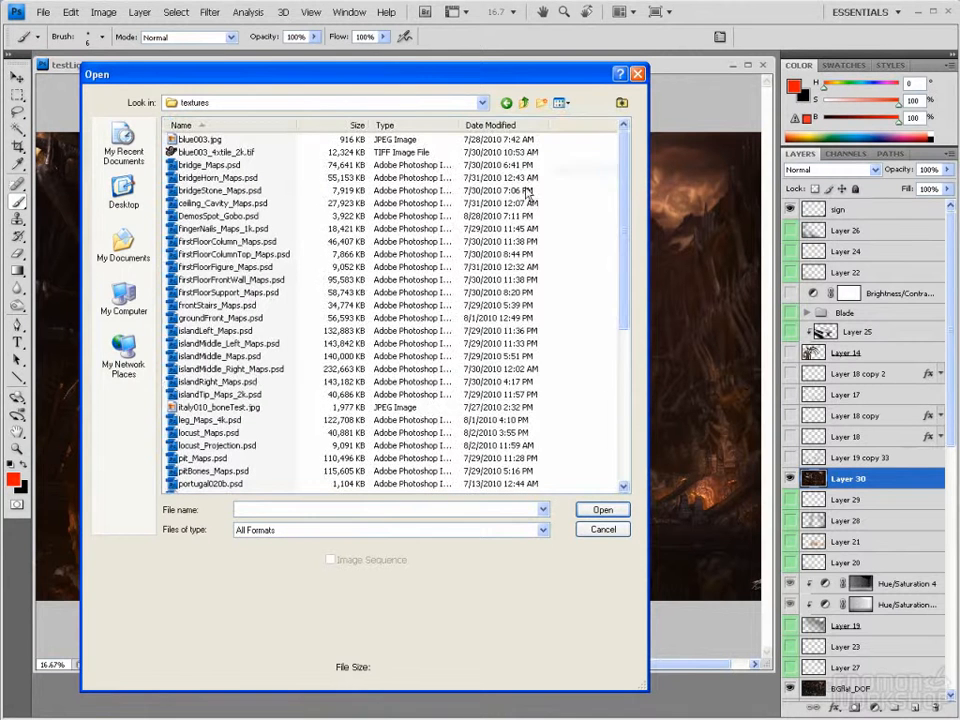
pyautogui.click(515, 125)
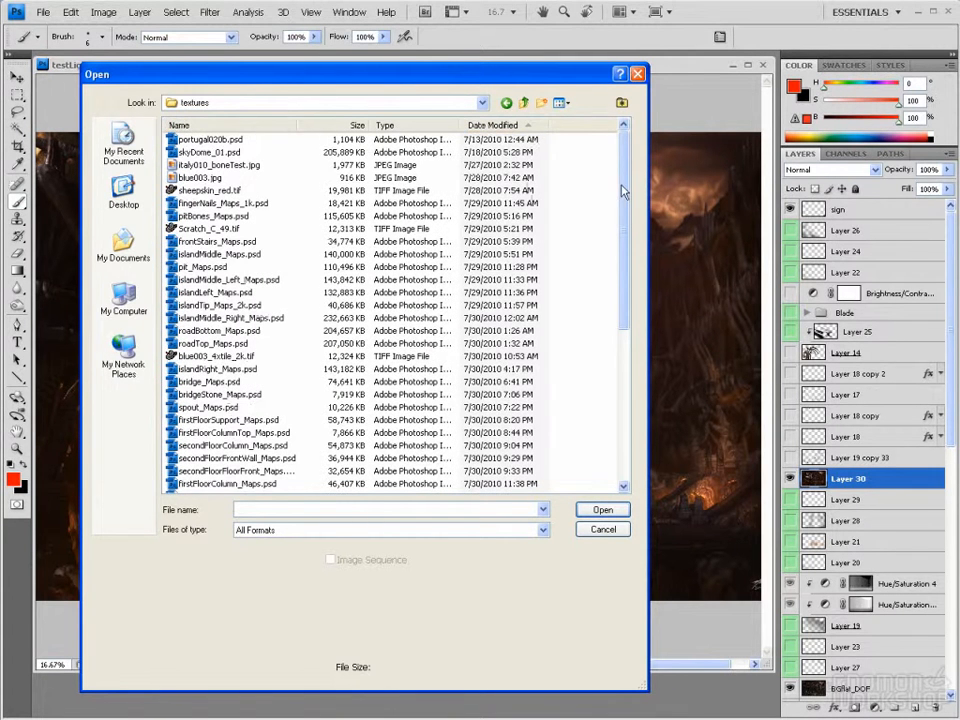
pyautogui.moveTo(620, 200); pyautogui.dragTo(620, 385)
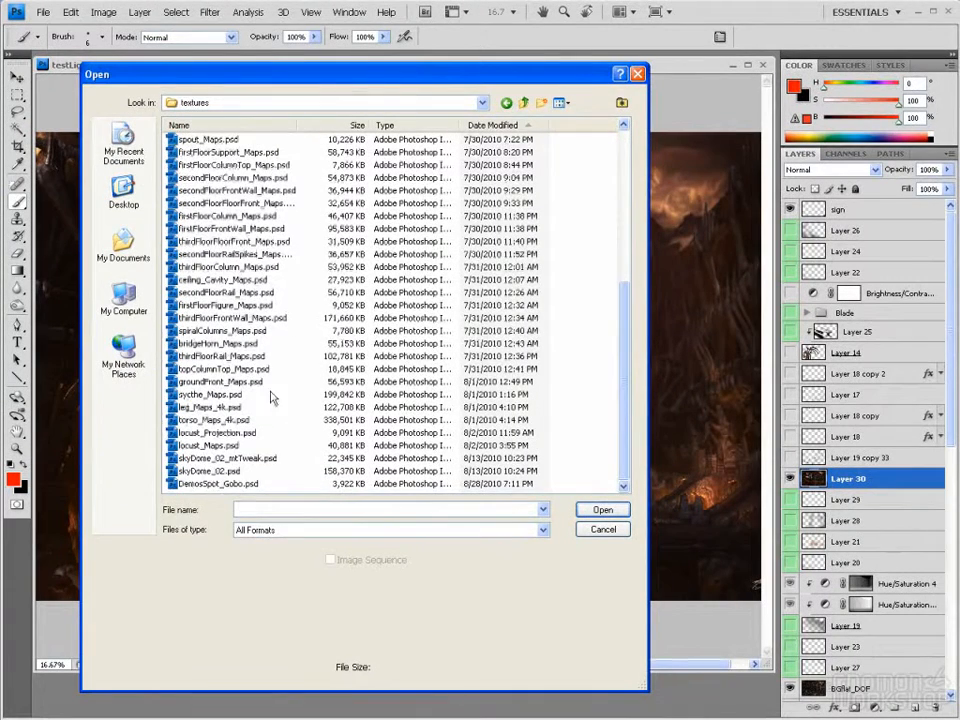
pyautogui.click(210, 483)
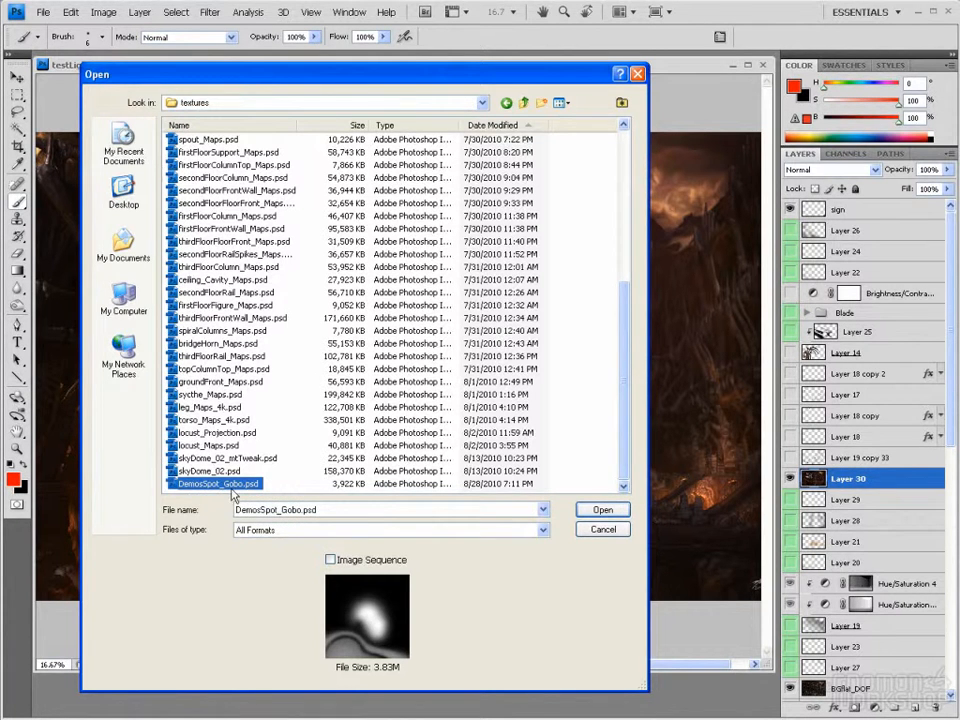
pyautogui.click(598, 512)
# - Reposition the gobo document over the render and hide Layer 3 and Layer 6 above the light's view in Layer 1
pyautogui.moveTo(465, 76); pyautogui.dragTo(578, 120)
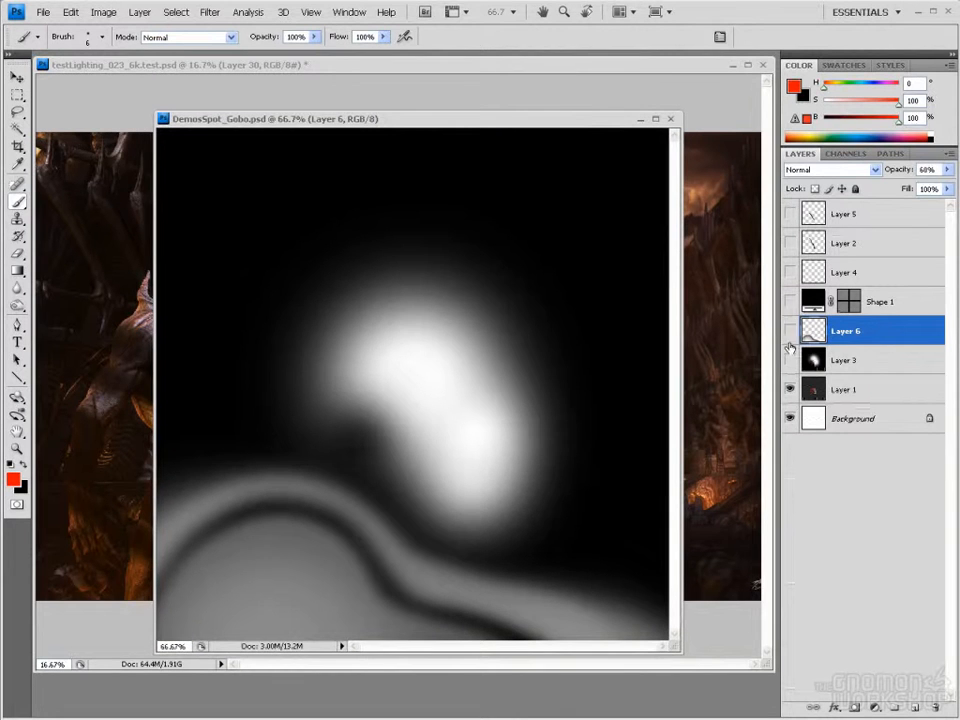
pyautogui.click(790, 361)
pyautogui.click(790, 331)
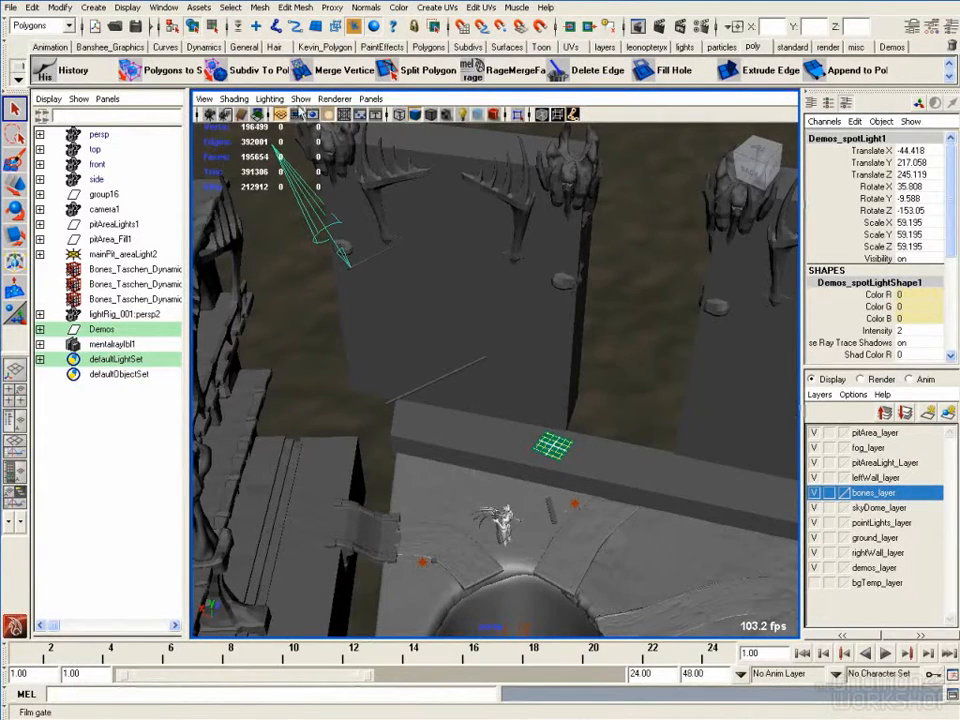
# - Switch to Maya, look through Demos_spotLight1, and set that view's camera overscan to 0.150
pyautogui.click(370, 98)
pyautogui.click(411, 153)
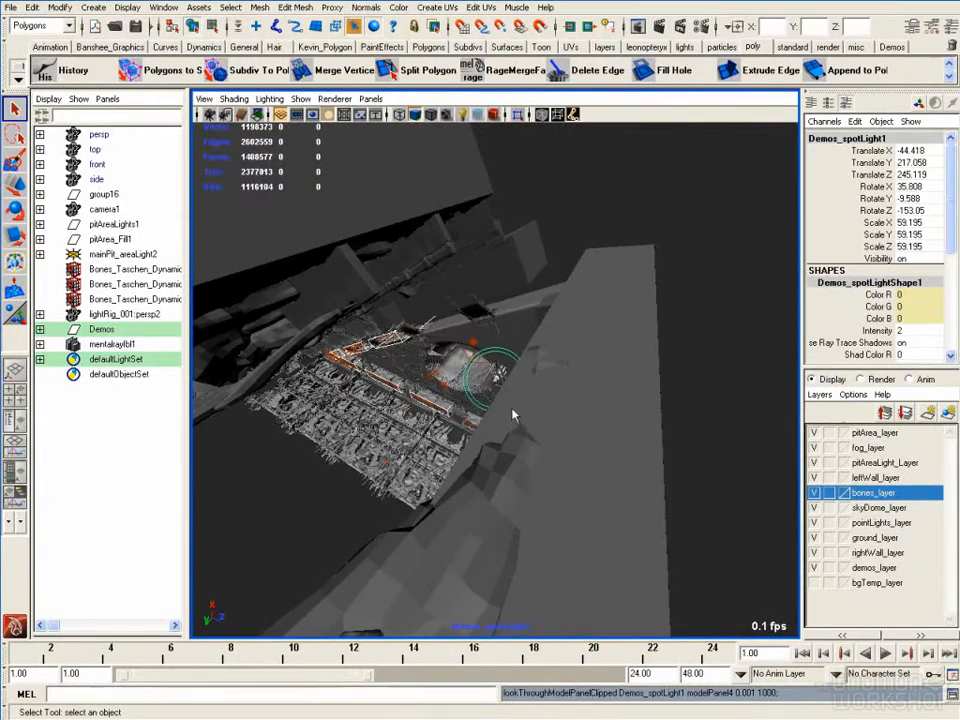
pyautogui.click(204, 98)
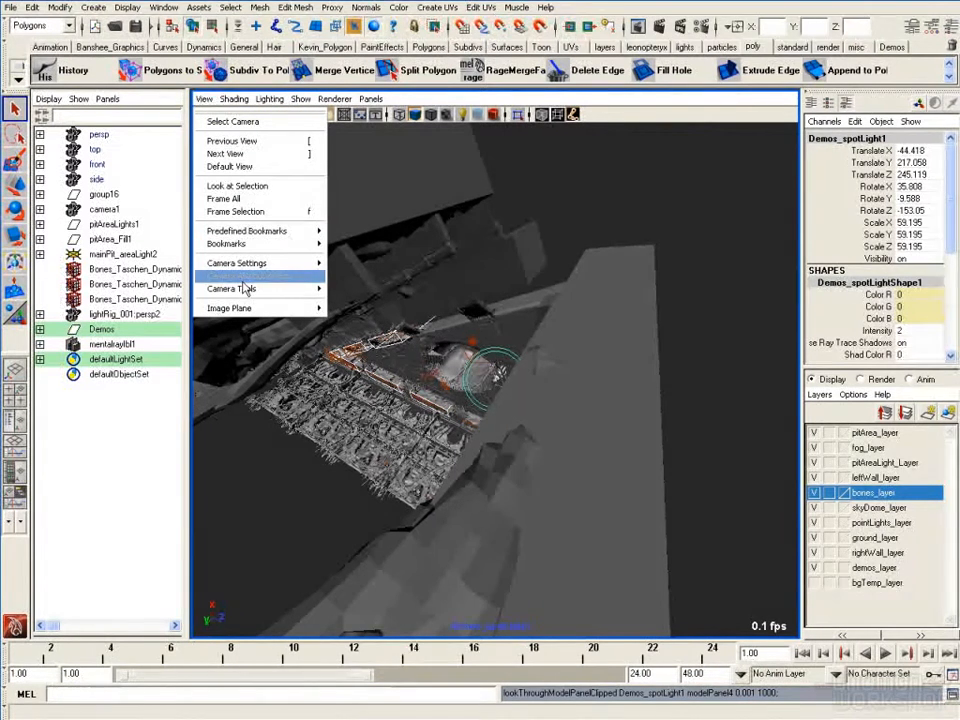
pyautogui.click(253, 276)
pyautogui.scroll(-5, 733, 380)
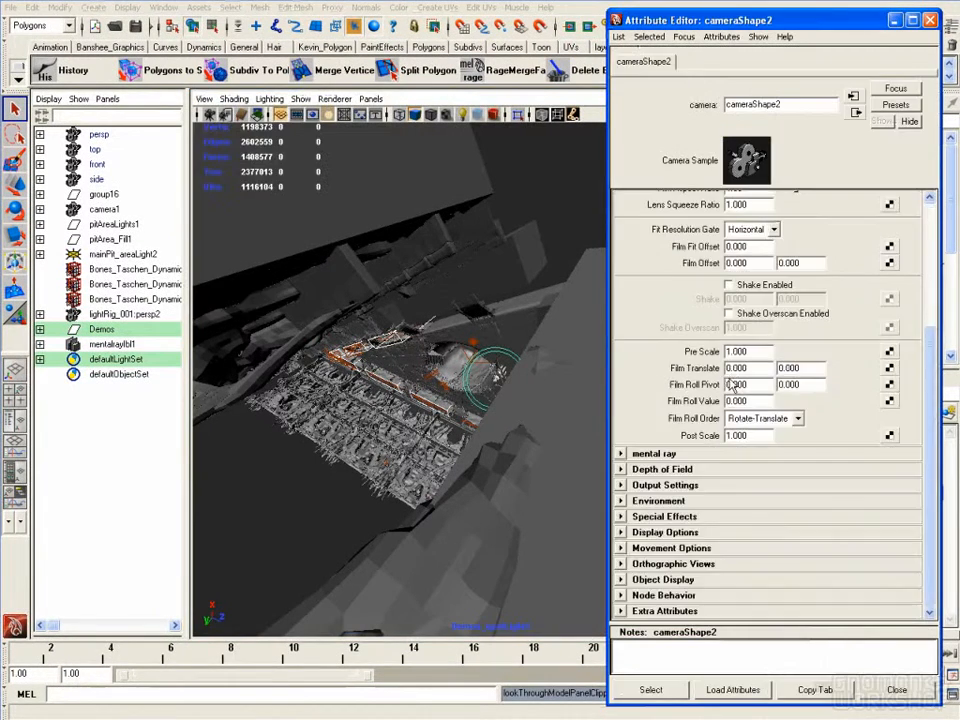
pyautogui.click(670, 537)
pyautogui.scroll(-4, 751, 463)
pyautogui.keyDown('ctrl'); pyautogui.moveTo(754, 530); pyautogui.dragTo(753, 530); pyautogui.keyUp('ctrl')
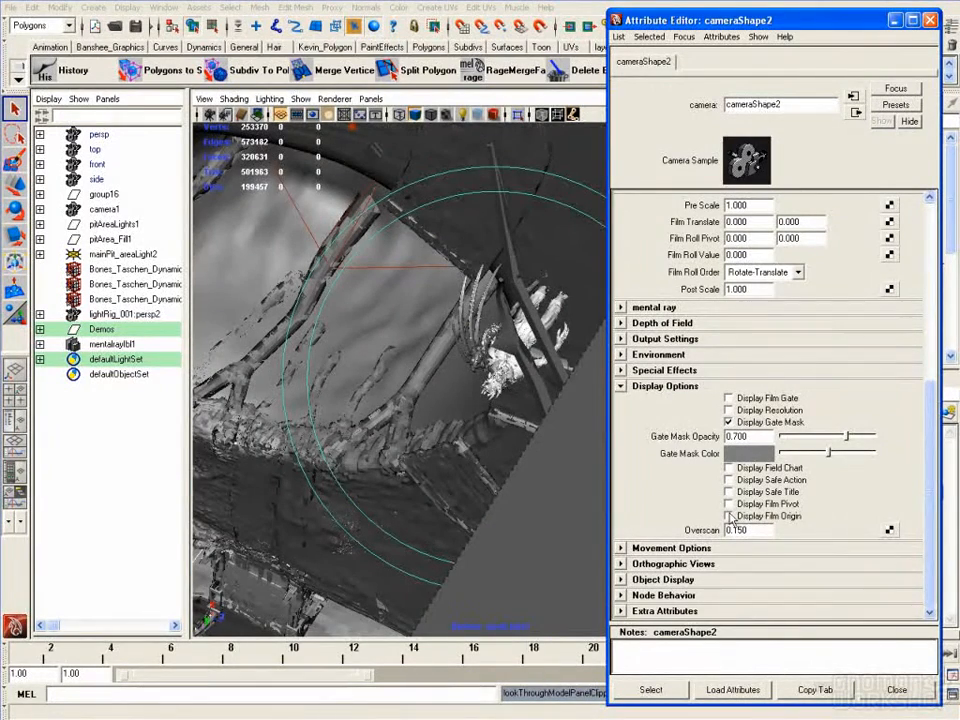
pyautogui.click(930, 20)
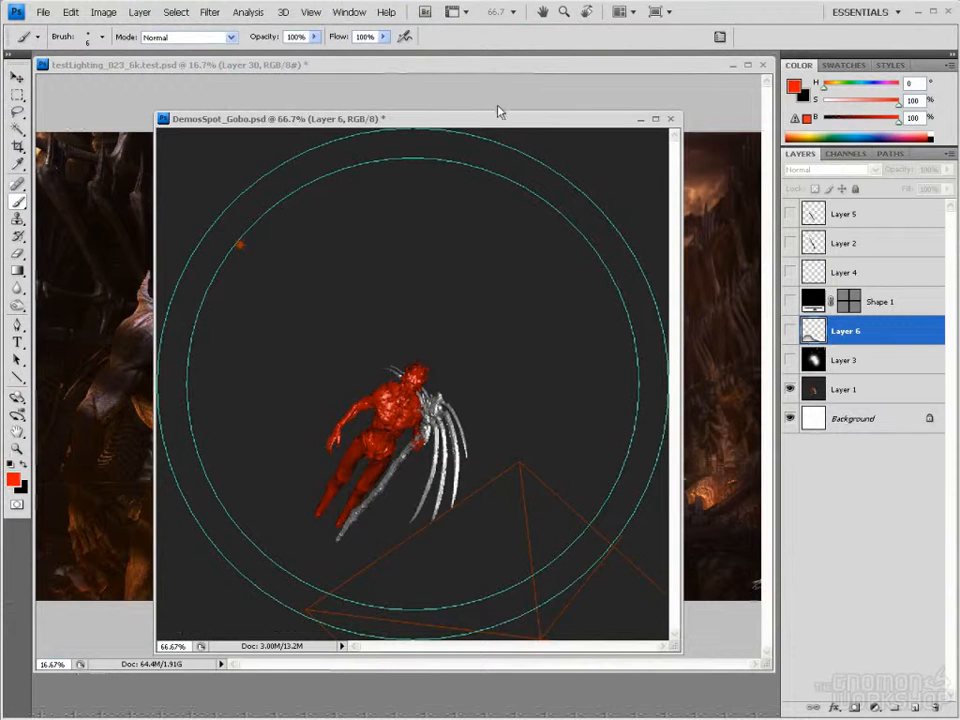
# - Switch back to Photoshop, compare the gobo with and without Layer 3, and show Layer 3 and Layer 6
pyautogui.moveTo(499, 118); pyautogui.dragTo(519, 93)
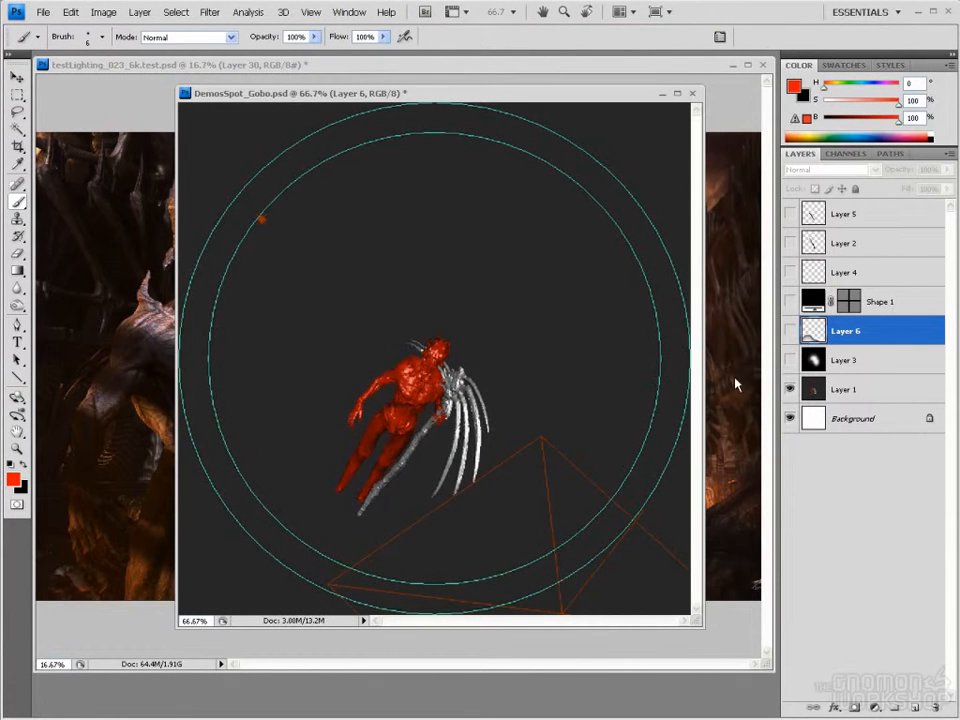
pyautogui.click(790, 361)
pyautogui.click(790, 361)
pyautogui.click(790, 361)
pyautogui.click(790, 331)
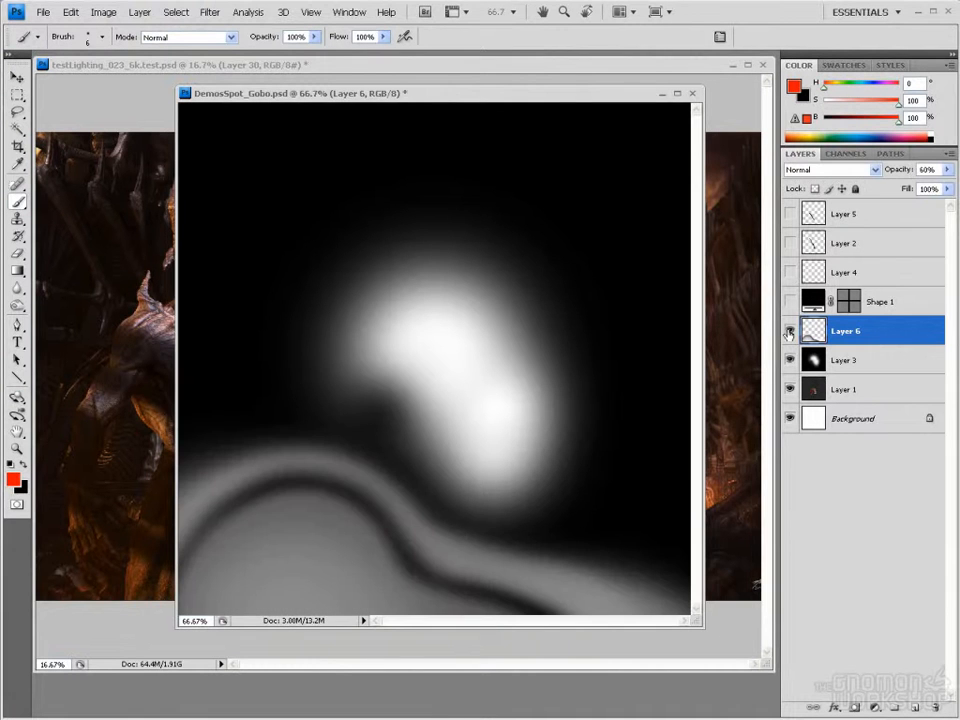
# - Preview the gobo with Shape 1, Layer 4, Layer 2 and Layer 5 shown, and hide those layers again
pyautogui.click(790, 302)
pyautogui.click(790, 272)
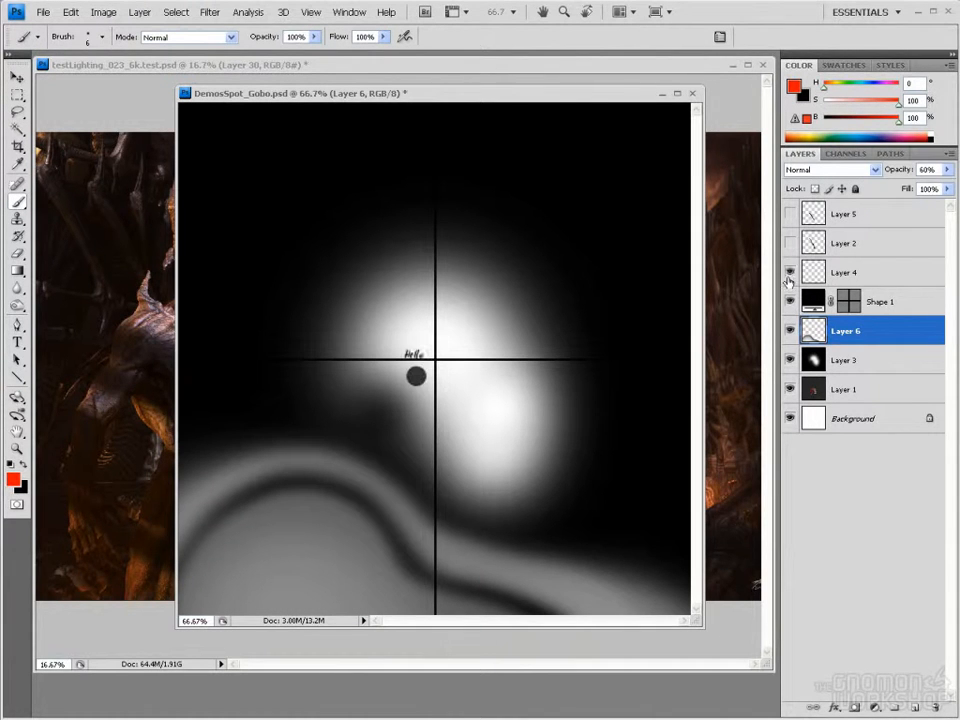
pyautogui.click(790, 243)
pyautogui.click(790, 214)
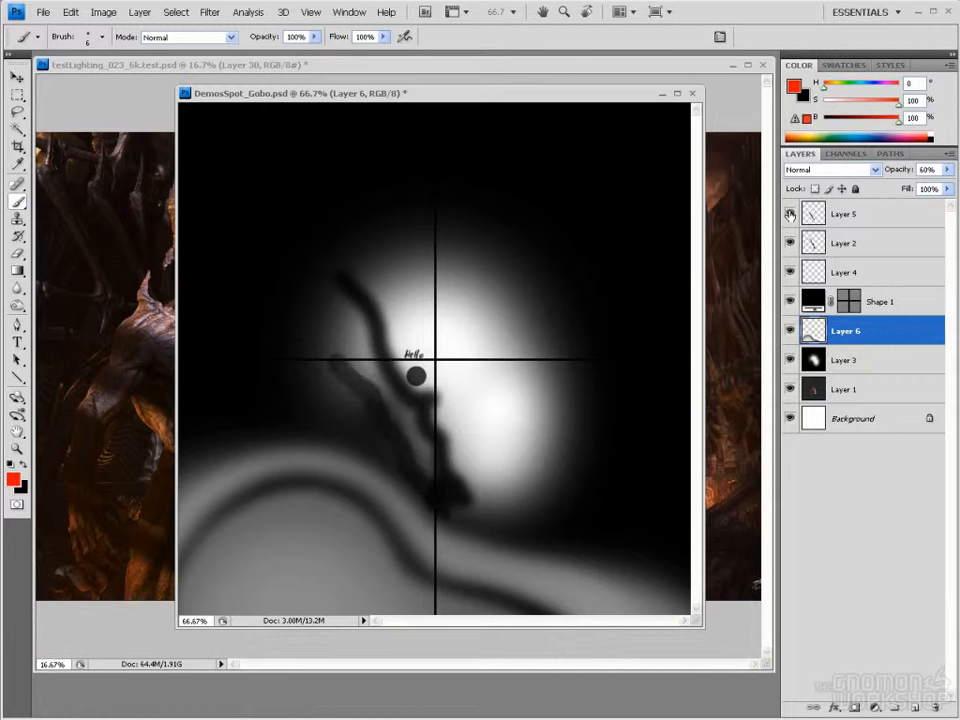
pyautogui.click(790, 214)
pyautogui.click(790, 243)
pyautogui.click(790, 272)
pyautogui.click(790, 272)
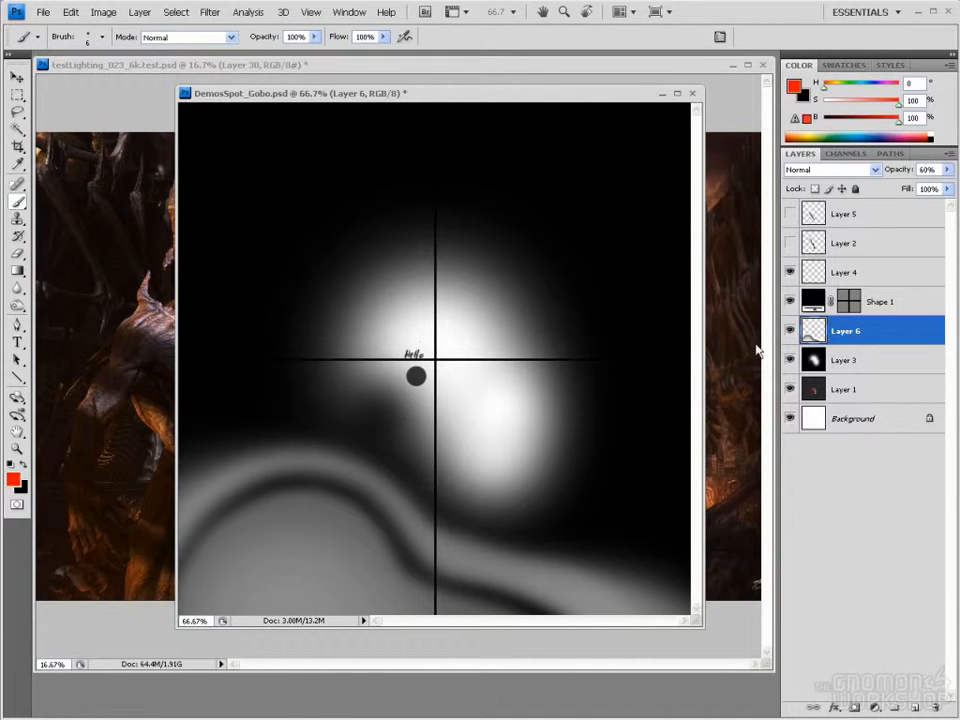
pyautogui.click(790, 272)
pyautogui.click(790, 301)
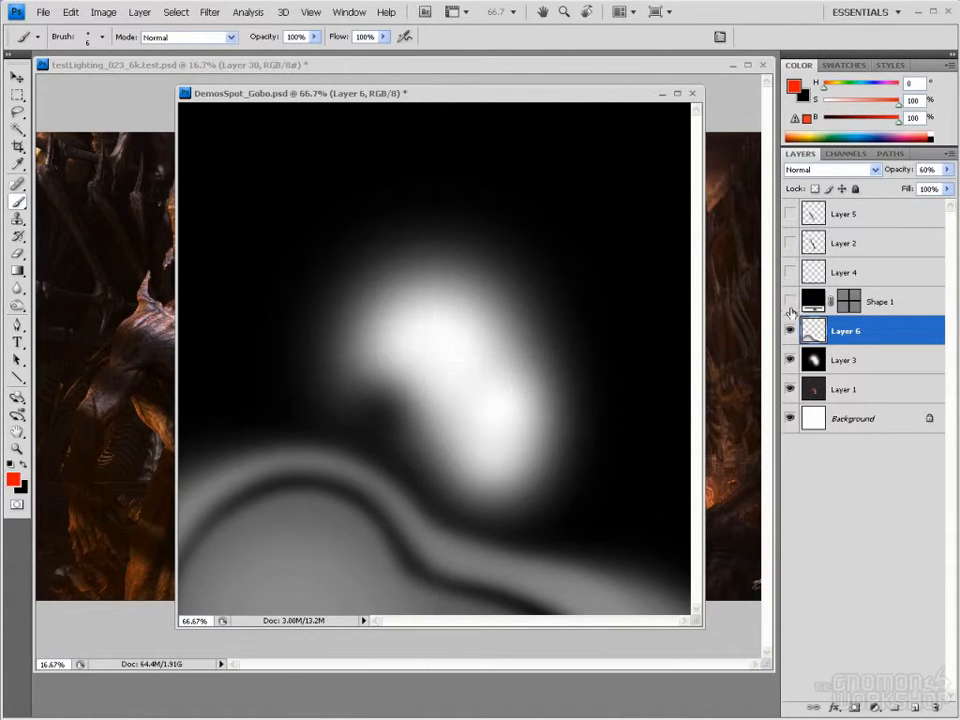
# - Compare the gobo with and without Layer 6, and leave that layer hidden
pyautogui.click(790, 331)
pyautogui.click(790, 331)
pyautogui.click(790, 331)
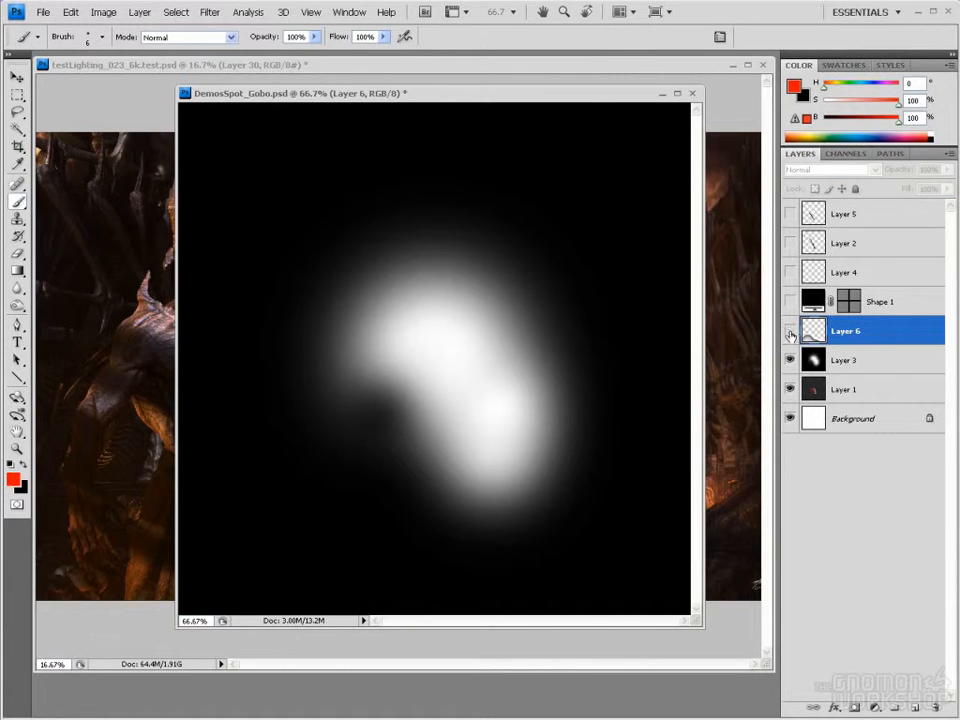
pyautogui.click(790, 331)
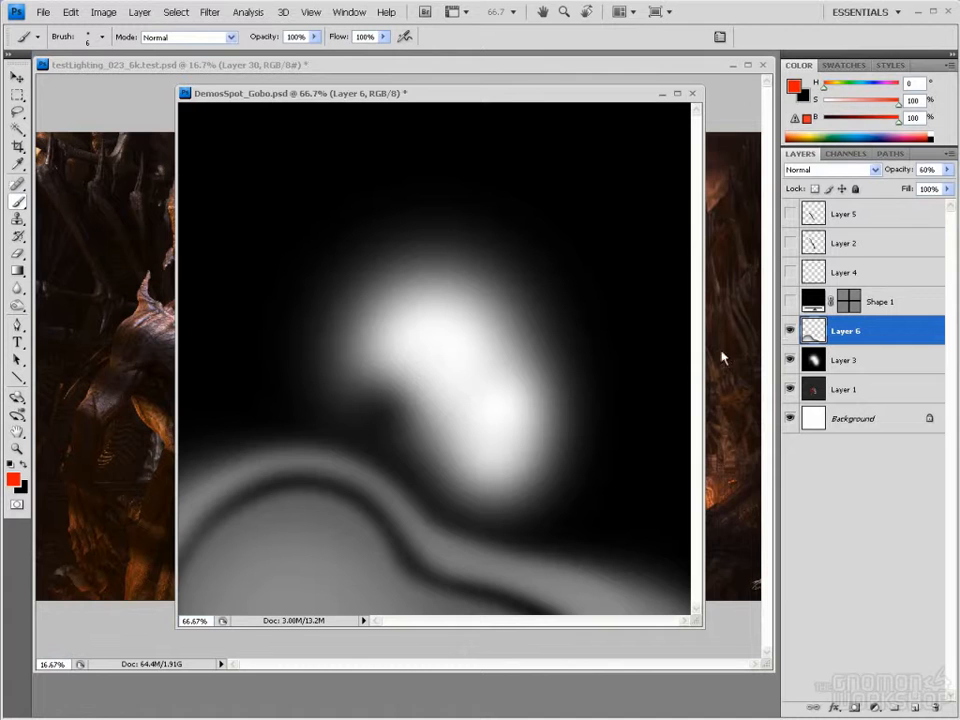
pyautogui.click(790, 331)
# - Blend Layer 3 over the demon view in Multiply mode to check its coverage, and set it back to Normal
pyautogui.click(818, 364)
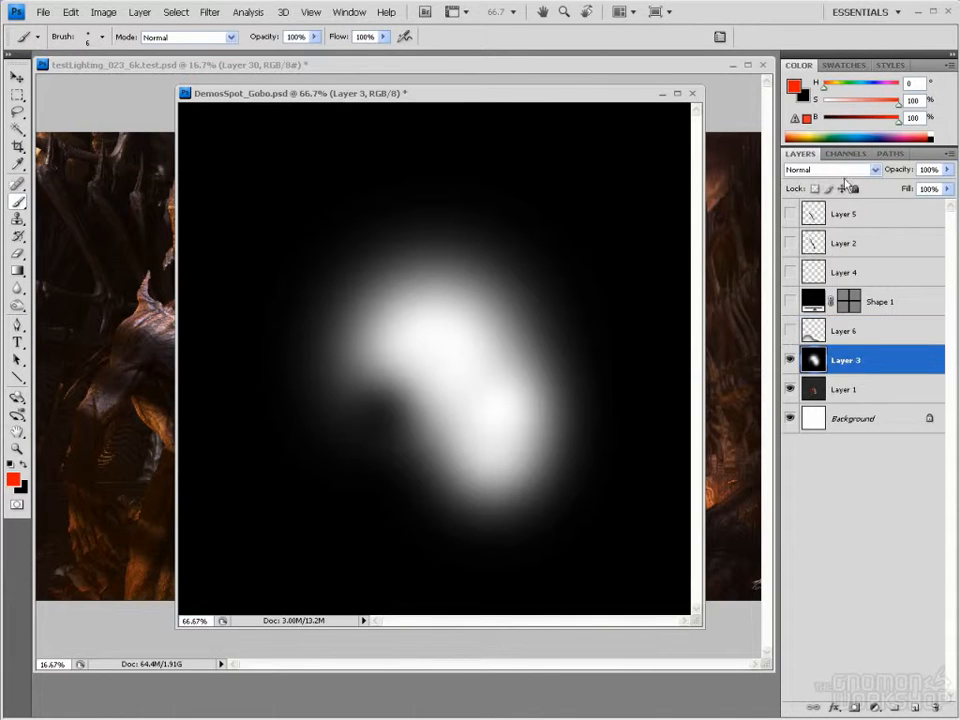
pyautogui.click(836, 170)
pyautogui.click(813, 232)
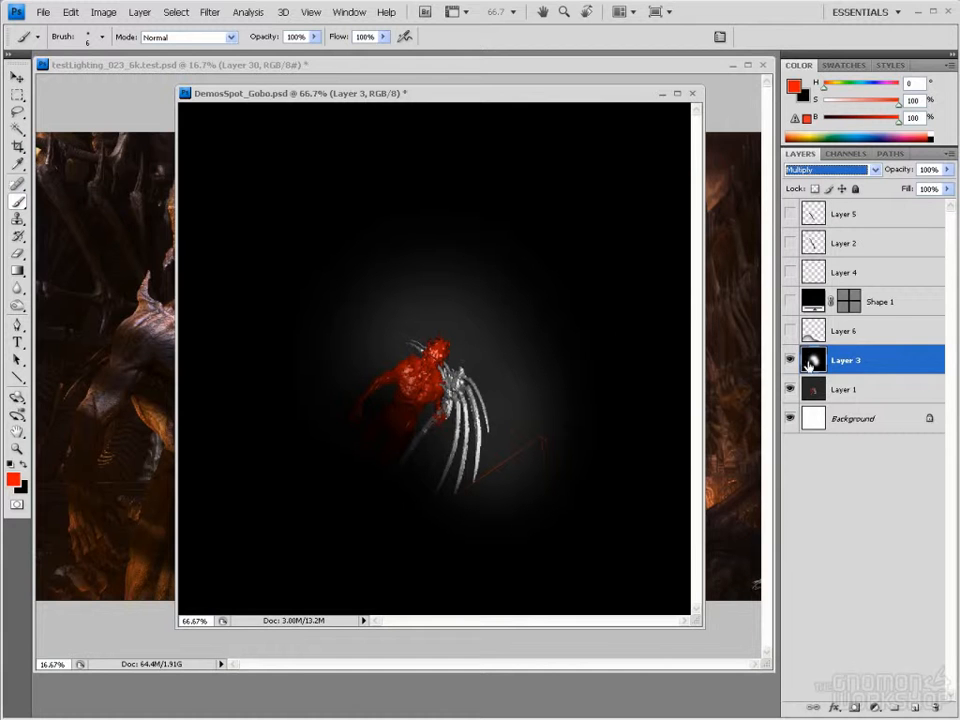
pyautogui.click(830, 170)
pyautogui.click(825, 187)
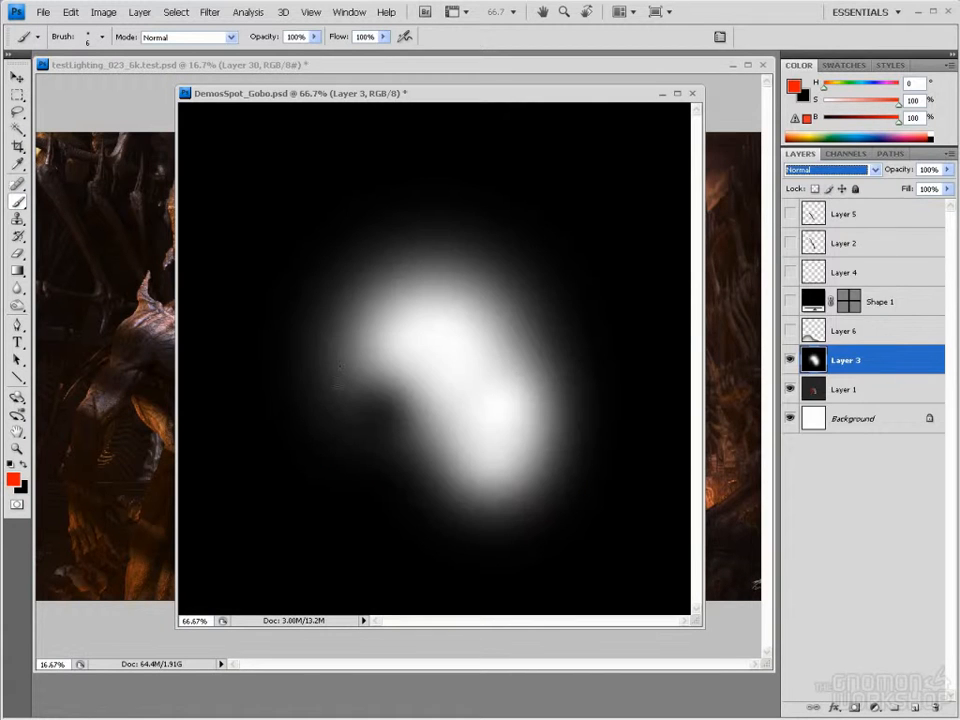
# - Draw red guide strokes and a small downward arrow over the gobo's white shape, undoing each one
pyautogui.moveTo(425, 340)
pyautogui.mouseDown()
pyautogui.moveTo(440, 339)
pyautogui.moveTo(442, 352)
pyautogui.mouseUp()
pyautogui.hotkey('ctrl', 'z')
pyautogui.moveTo(468, 417)
pyautogui.mouseDown()
pyautogui.moveTo(513, 415)
pyautogui.moveTo(456, 444)
pyautogui.mouseUp()
pyautogui.hotkey('ctrl', 'z')
pyautogui.moveTo(404, 398); pyautogui.dragTo(417, 367)
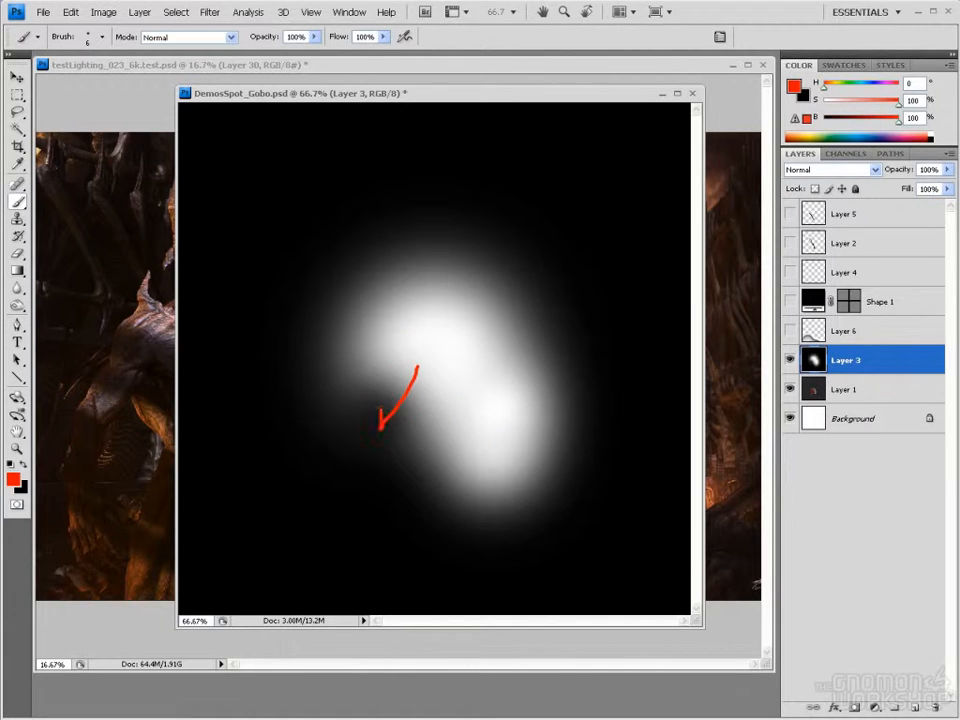
pyautogui.hotkey('ctrl', 'z')
# - Close DemosSpot_Gobo.psd and return to the demon render
pyautogui.click(693, 96)
pyautogui.click(470, 283)
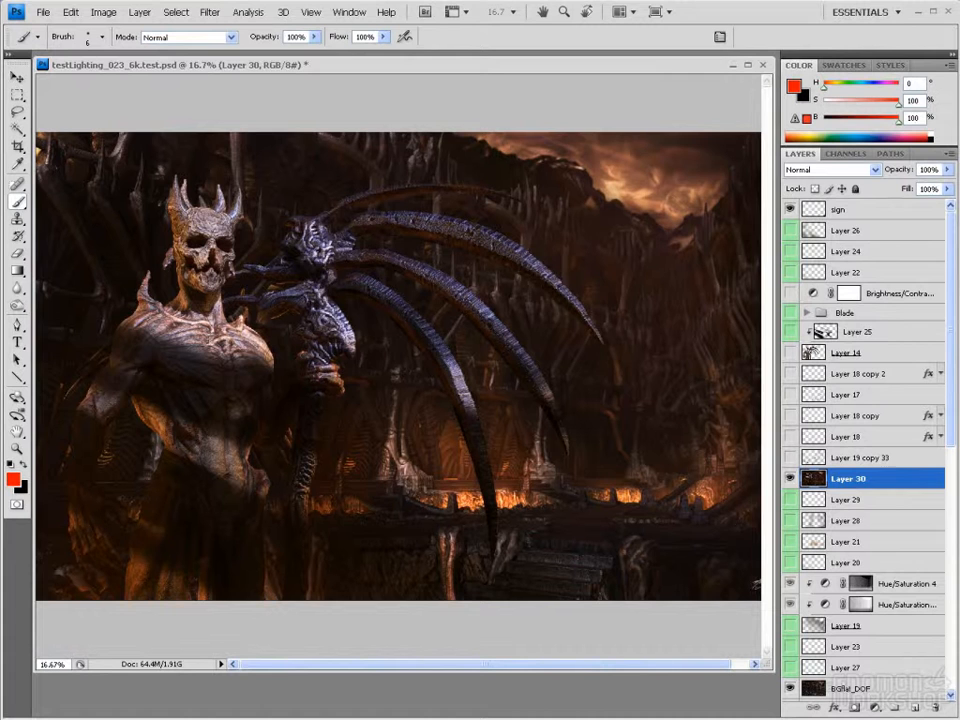
# - Draw a red arrow from the demon's face to its thighs, undo it, and draw strokes across the torso and legs
pyautogui.moveTo(207, 285); pyautogui.dragTo(180, 505)
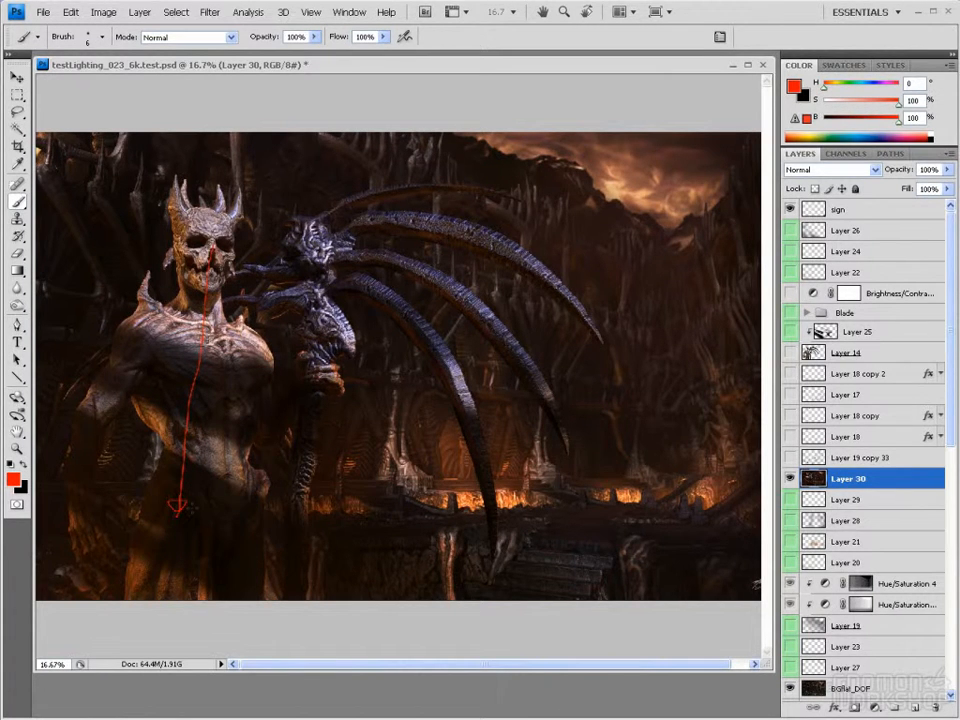
pyautogui.hotkey('ctrl', 'alt', 'z')
pyautogui.hotkey('ctrl', 'alt', 'z')
pyautogui.moveTo(155, 370); pyautogui.dragTo(265, 410)
pyautogui.moveTo(139, 485); pyautogui.dragTo(285, 552)
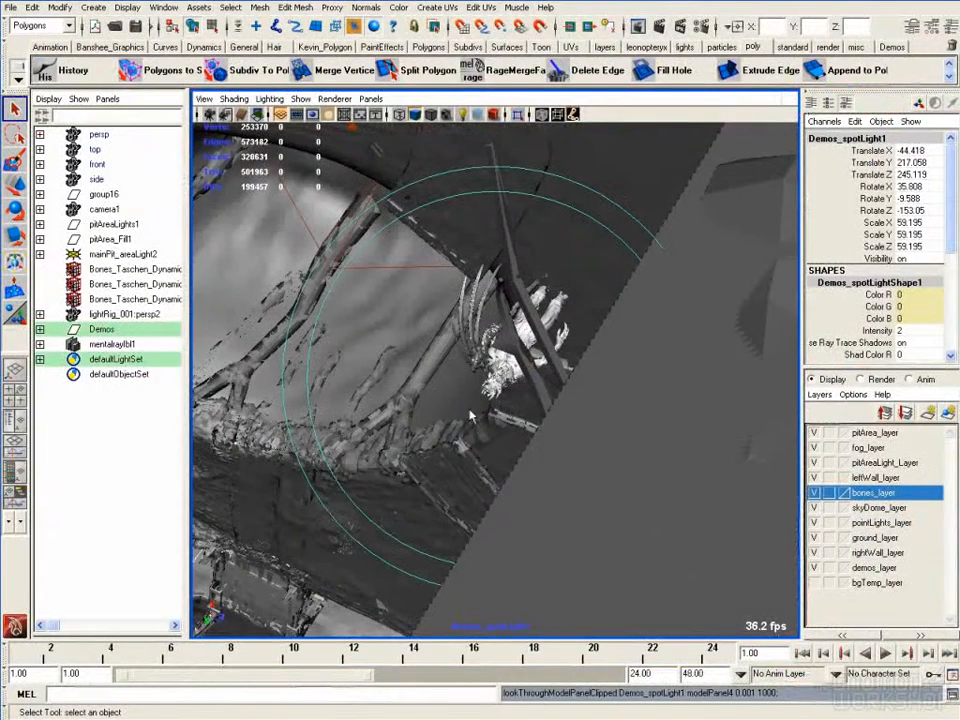
# - Return to the perspective view and select the thin blocker cubes around the demon to examine their placement
pyautogui.press('space')
pyautogui.moveTo(422, 205); pyautogui.dragTo(424, 184)
pyautogui.keyDown('alt'); pyautogui.moveTo(438, 303); pyautogui.dragTo(442, 304); pyautogui.keyUp('alt')
pyautogui.moveTo(418, 326); pyautogui.dragTo(368, 326)
pyautogui.click(348, 269)
pyautogui.keyDown('shift'); pyautogui.click(432, 383); pyautogui.keyUp('shift')
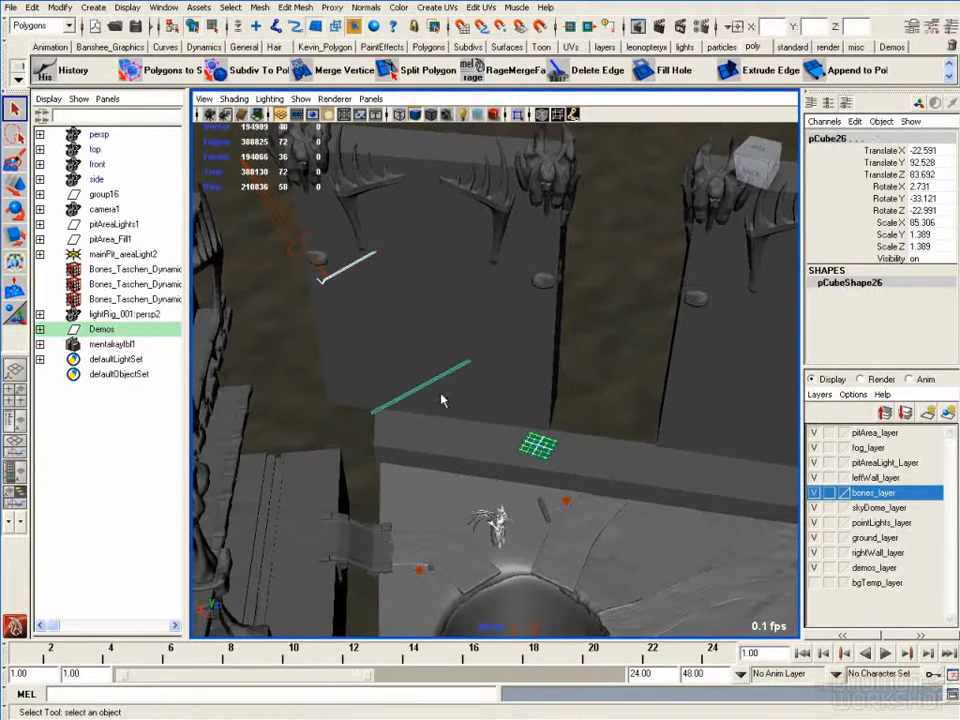
pyautogui.keyDown('shift'); pyautogui.click(541, 512); pyautogui.keyUp('shift')
pyautogui.keyDown('shift'); pyautogui.click(431, 568); pyautogui.keyUp('shift')
pyautogui.keyDown('alt'); pyautogui.moveTo(634, 406); pyautogui.dragTo(615, 348, button='middle'); pyautogui.keyUp('alt')
pyautogui.moveTo(602, 336)
pyautogui.keyDown('alt'); pyautogui.mouseDown(button='right')
pyautogui.moveTo(654, 339)
pyautogui.moveTo(613, 339)
pyautogui.mouseUp(button='right'); pyautogui.keyUp('alt')
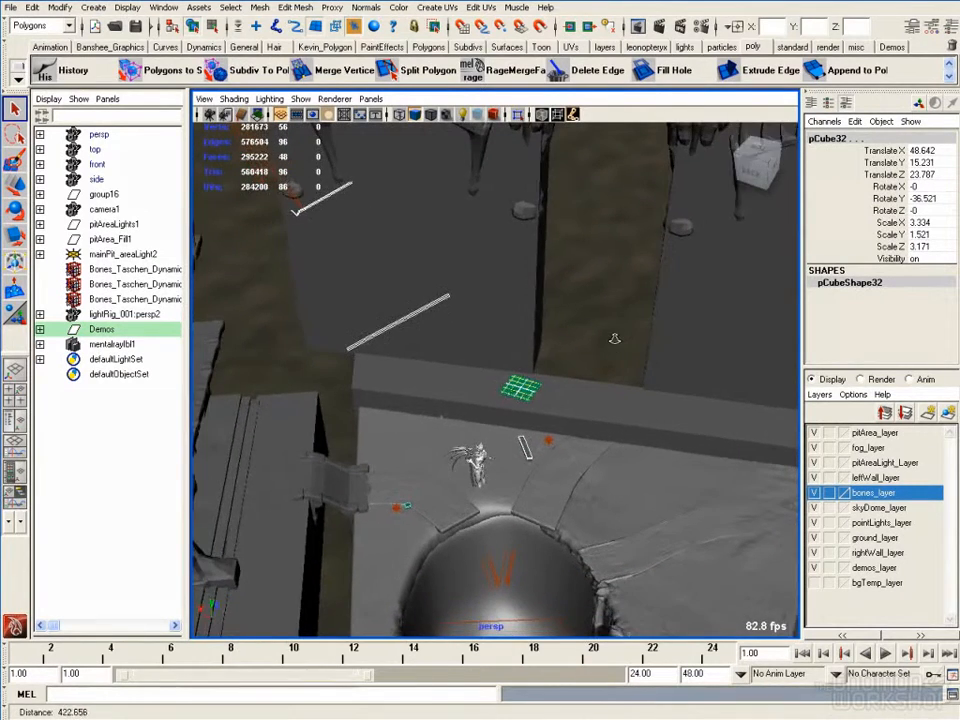
pyautogui.keyDown('alt'); pyautogui.moveTo(558, 326); pyautogui.dragTo(560, 341, button='middle'); pyautogui.keyUp('alt')
pyautogui.keyDown('alt'); pyautogui.moveTo(561, 341); pyautogui.dragTo(537, 349); pyautogui.keyUp('alt')
pyautogui.keyDown('alt'); pyautogui.moveTo(537, 344); pyautogui.dragTo(535, 315, button='middle'); pyautogui.keyUp('alt')
pyautogui.keyDown('alt'); pyautogui.moveTo(536, 321); pyautogui.dragTo(548, 335); pyautogui.keyUp('alt')
# - Switch to Photoshop and open demos_finalComp_6k_A_flat.tif from the project's images/demos folder
pyautogui.hotkey('alt', 'Tab')
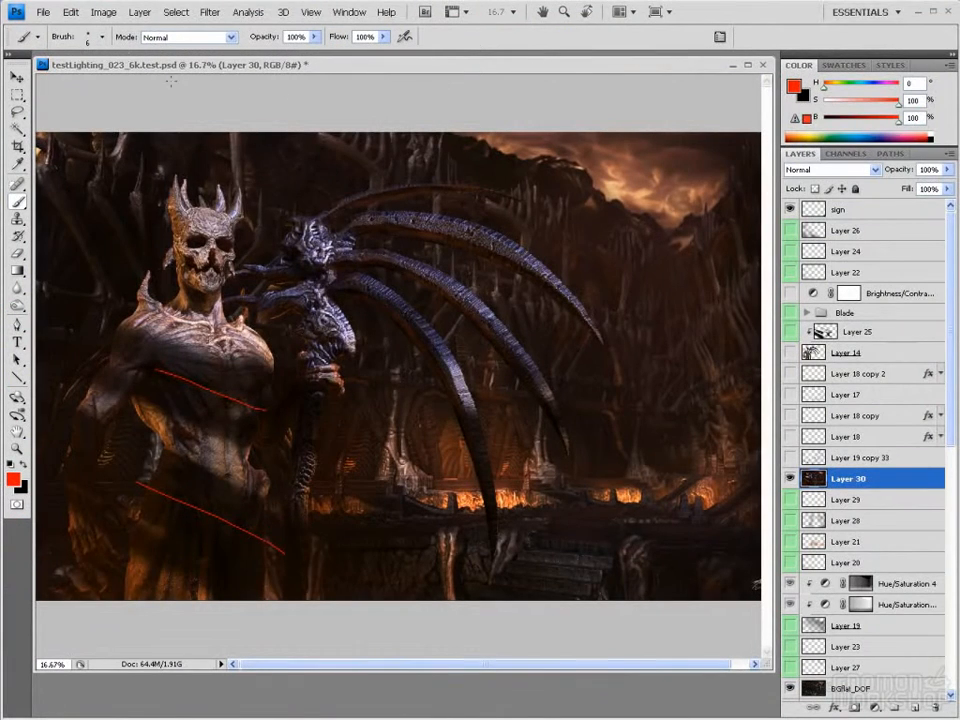
pyautogui.click(43, 12)
pyautogui.click(56, 42)
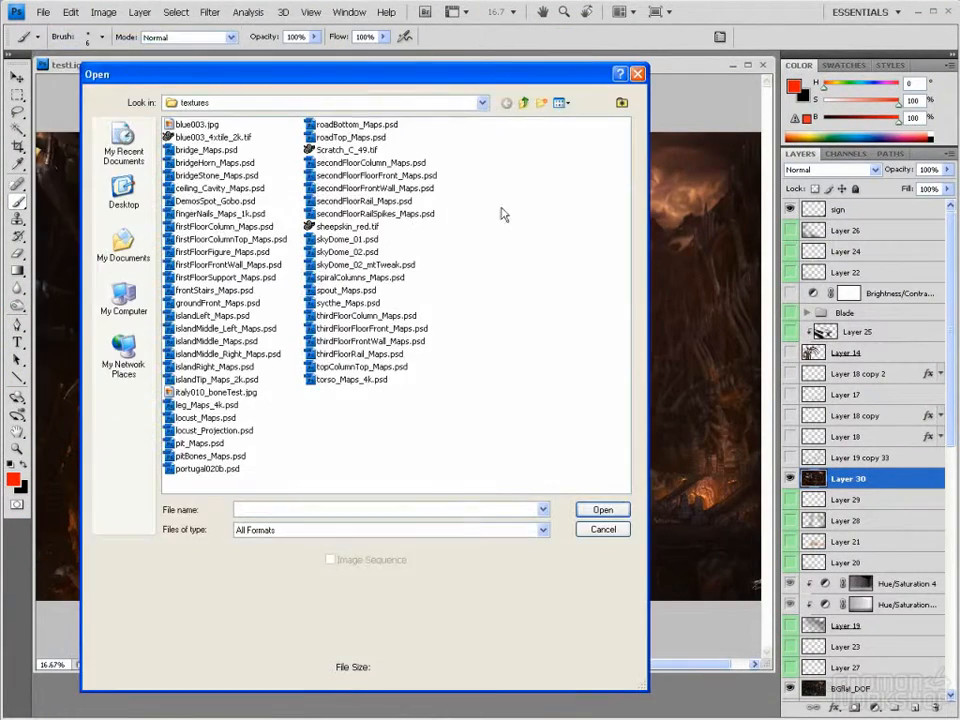
pyautogui.click(523, 103)
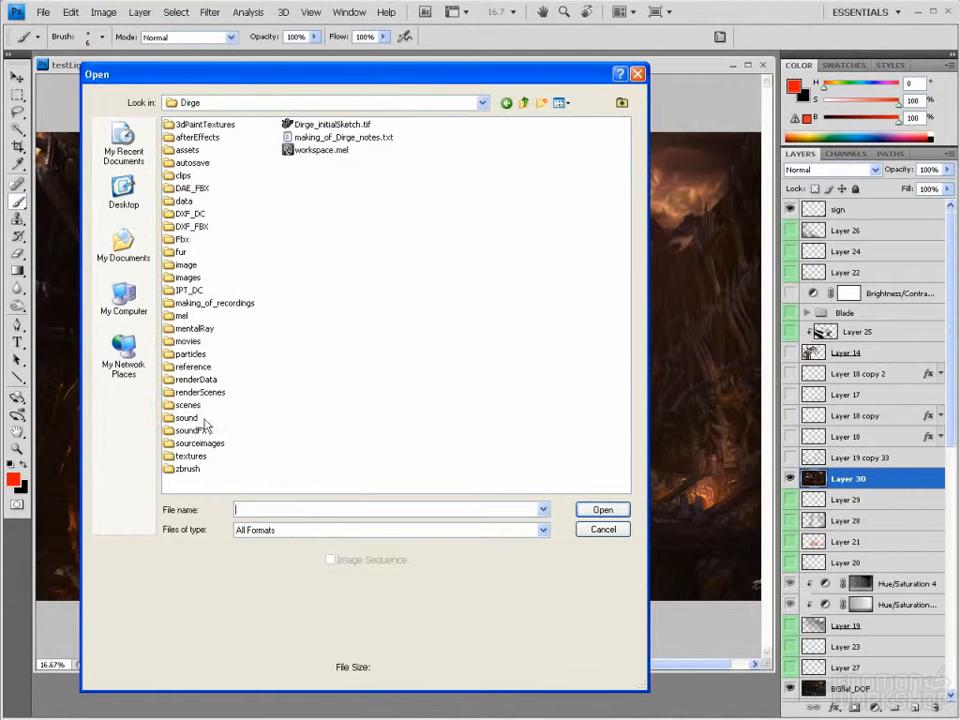
pyautogui.click(187, 278)
pyautogui.doubleClick(187, 278)
pyautogui.doubleClick(186, 124)
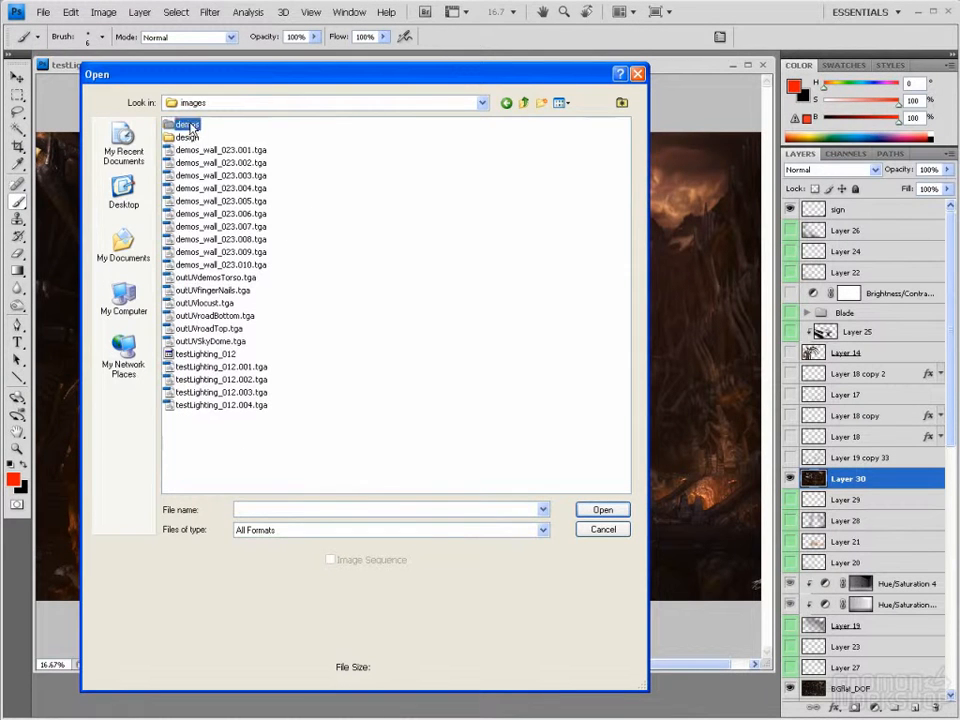
pyautogui.click(567, 103)
pyautogui.click(585, 86)
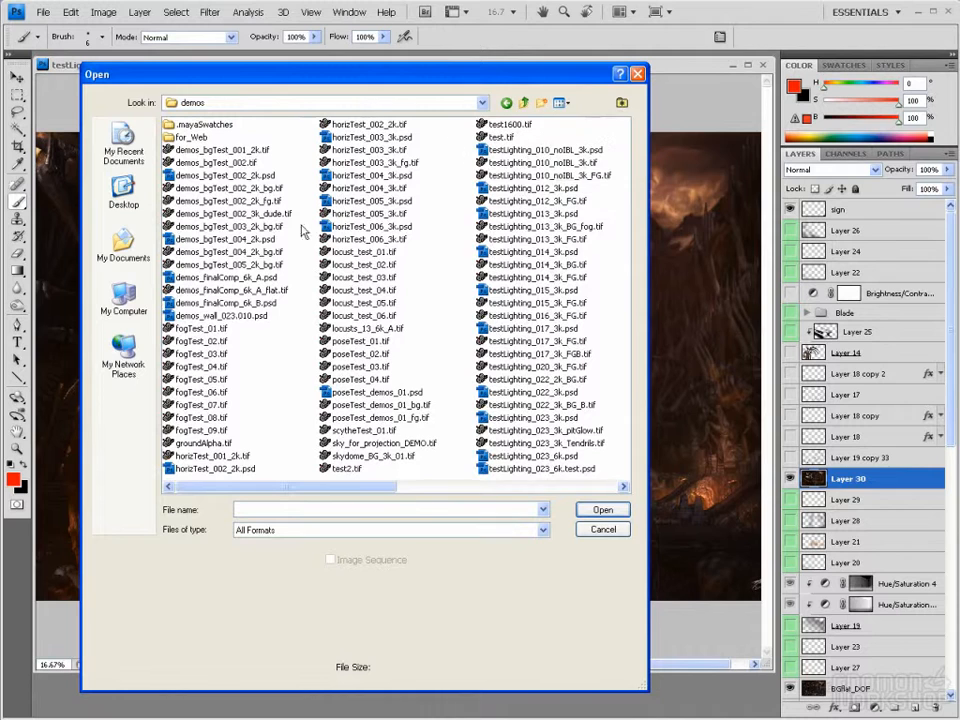
pyautogui.click(229, 291)
pyautogui.press('Return')
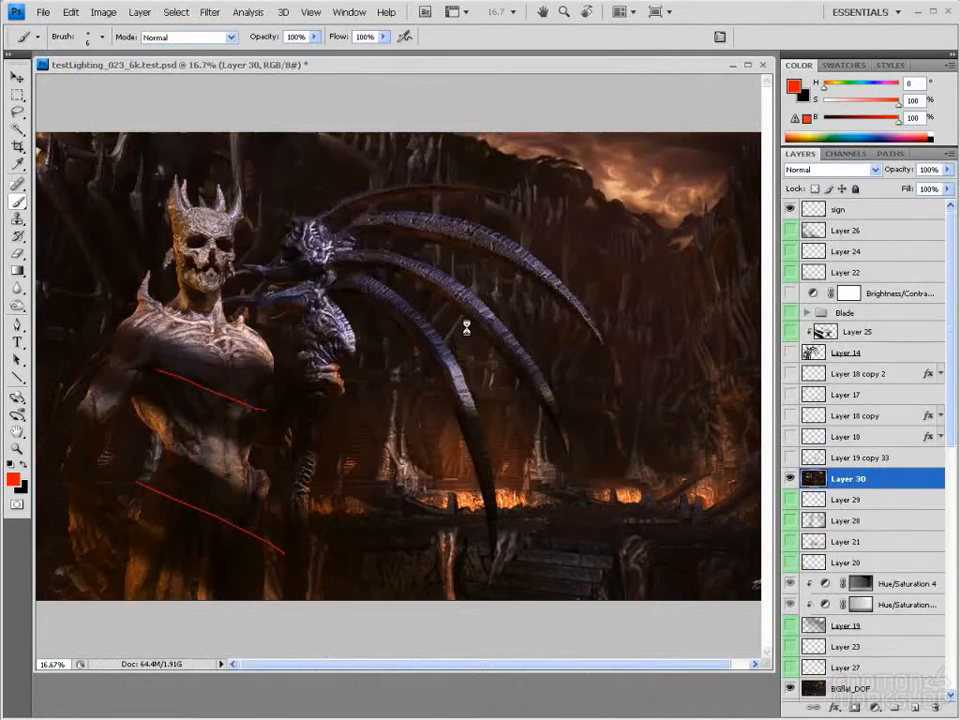
# - Enlarge the final comp to 25% and examine the light and shadow on the demon's face and torso
pyautogui.moveTo(379, 83); pyautogui.dragTo(344, 94)
pyautogui.moveTo(621, 467); pyautogui.dragTo(752, 656)
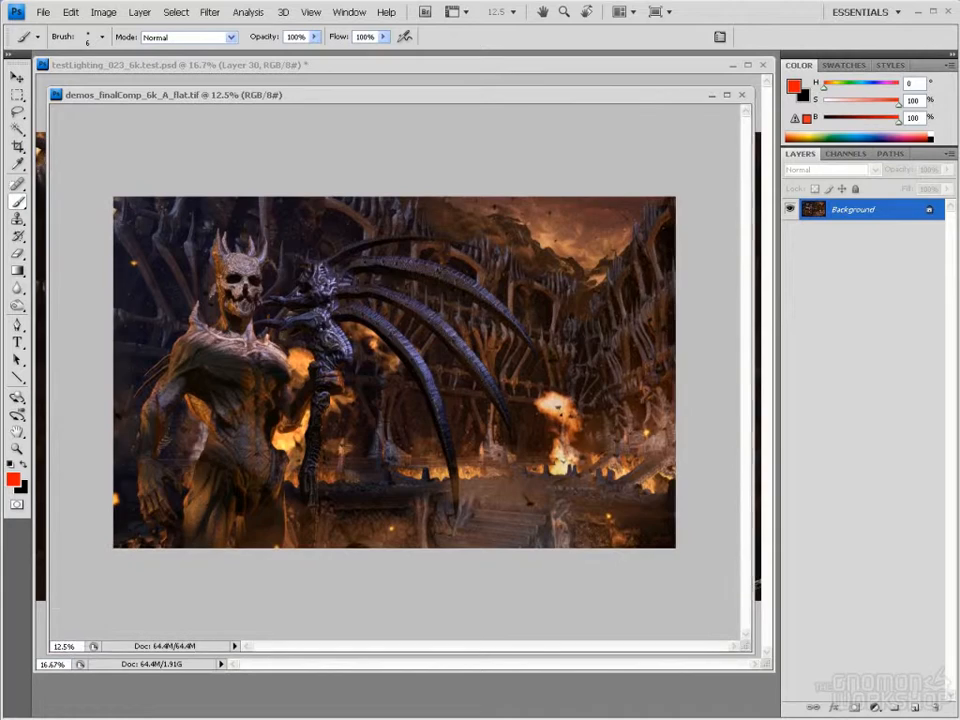
pyautogui.hotkey('ctrl', '+')
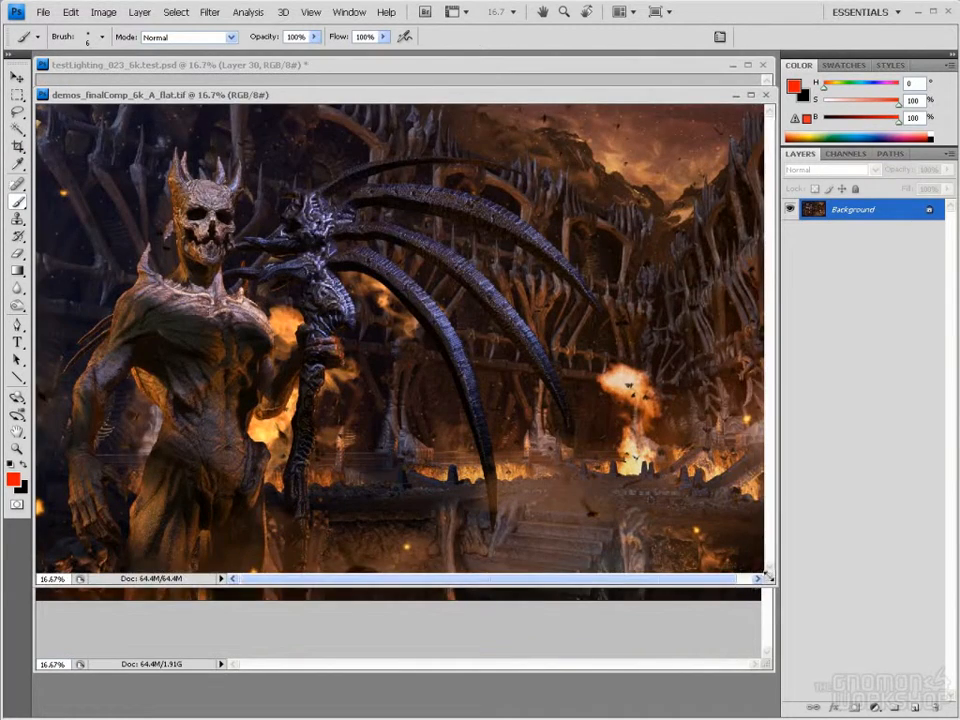
pyautogui.hotkey('ctrl', '+')
pyautogui.moveTo(205, 185); pyautogui.dragTo(464, 223)
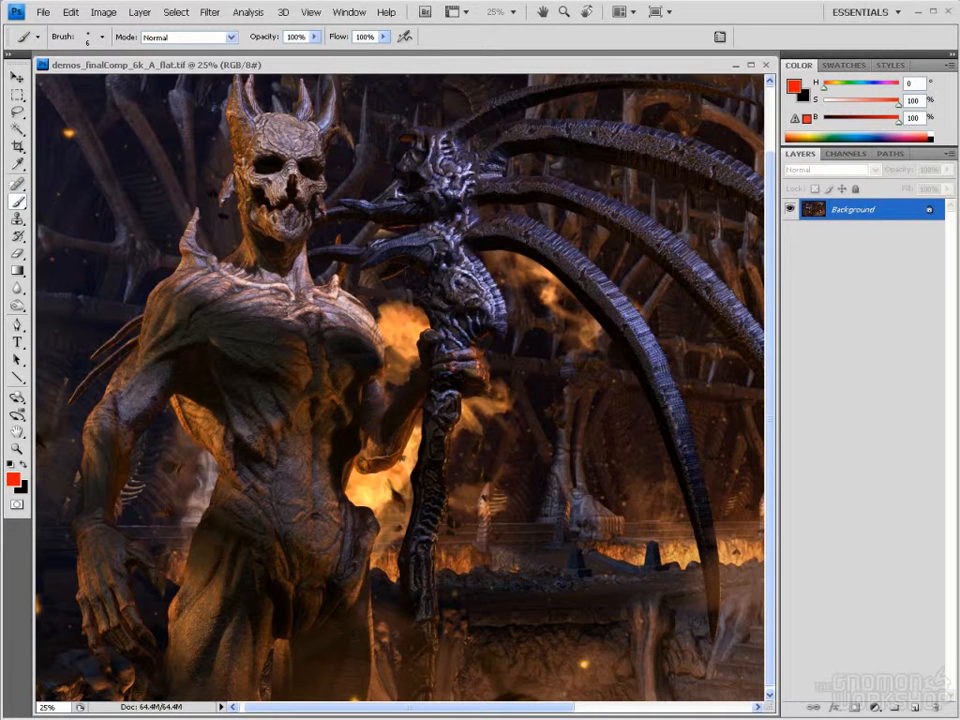
pyautogui.moveTo(453, 345)
pyautogui.mouseDown()
pyautogui.moveTo(456, 400)
pyautogui.moveTo(460, 354)
pyautogui.mouseUp()
pyautogui.moveTo(461, 336); pyautogui.dragTo(525, 349)
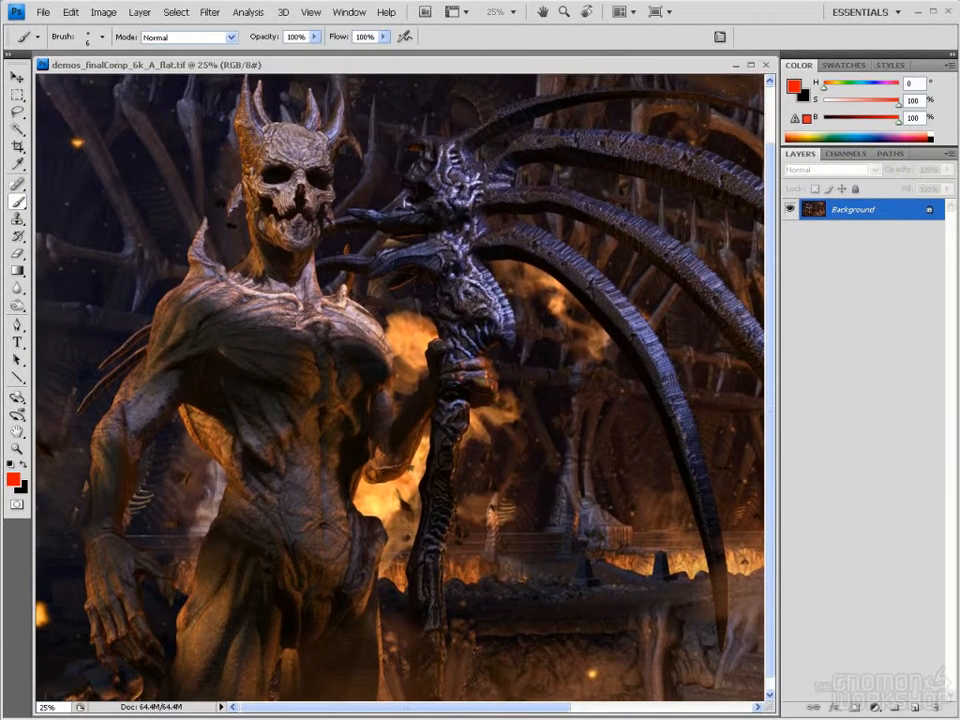
# - Switch back to Maya and examine the blockers, walls and lights surrounding the demon
pyautogui.hotkey('alt', 'Tab')
pyautogui.hotkey('alt', 'Tab')
pyautogui.hotkey('alt', 'Tab')
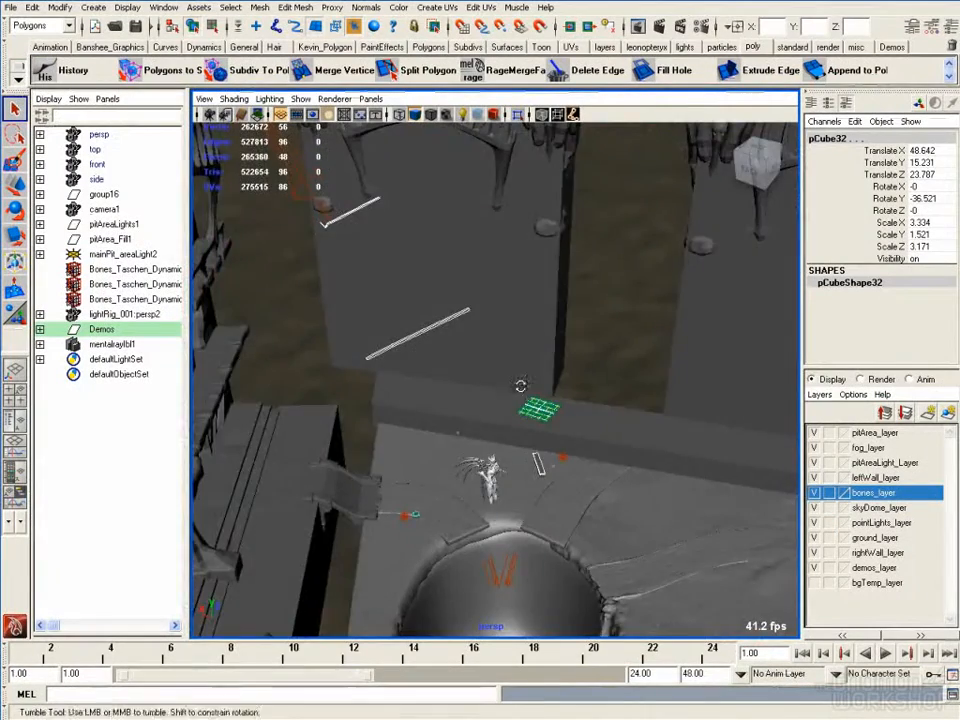
pyautogui.keyDown('alt'); pyautogui.moveTo(521, 392); pyautogui.dragTo(561, 392); pyautogui.keyUp('alt')
pyautogui.keyDown('alt'); pyautogui.moveTo(502, 424); pyautogui.dragTo(530, 372, button='middle'); pyautogui.keyUp('alt')
pyautogui.keyDown('alt'); pyautogui.moveTo(530, 372); pyautogui.dragTo(499, 379); pyautogui.keyUp('alt')
pyautogui.keyDown('alt'); pyautogui.moveTo(497, 382); pyautogui.dragTo(456, 442, button='middle'); pyautogui.keyUp('alt')
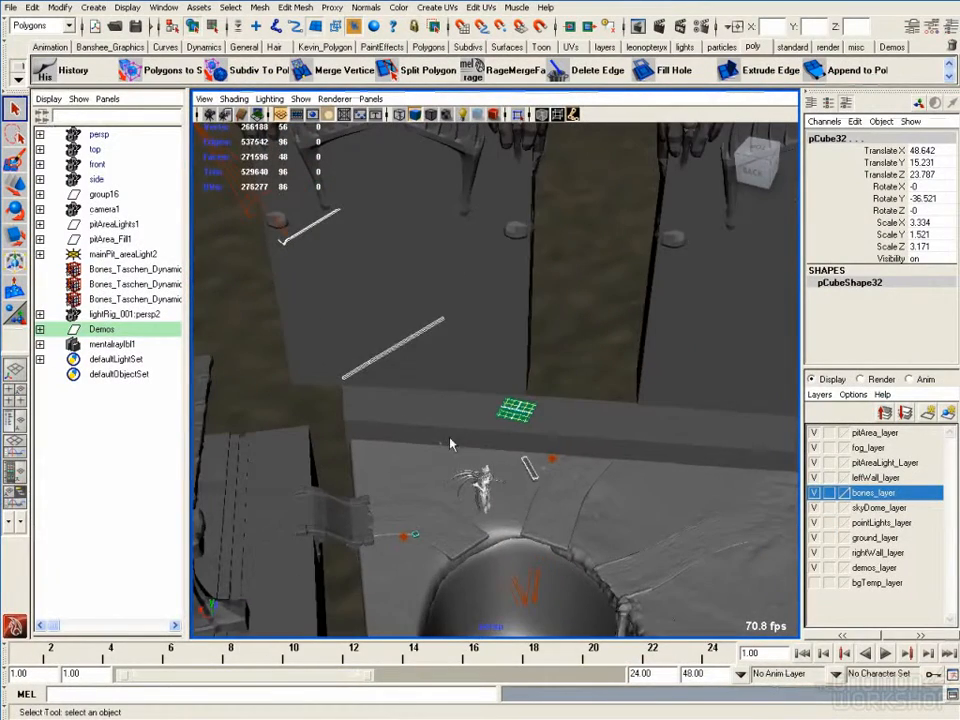
pyautogui.click(272, 210)
pyautogui.keyDown('alt'); pyautogui.moveTo(415, 408); pyautogui.dragTo(428, 402); pyautogui.keyUp('alt')
pyautogui.moveTo(361, 334); pyautogui.dragTo(404, 330)
pyautogui.keyDown('shift'); pyautogui.click(699, 292); pyautogui.keyUp('shift')
pyautogui.keyDown('alt'); pyautogui.moveTo(694, 399); pyautogui.dragTo(565, 410, button='right'); pyautogui.keyUp('alt')
pyautogui.keyDown('alt'); pyautogui.moveTo(565, 410); pyautogui.dragTo(595, 408); pyautogui.keyUp('alt')
pyautogui.keyDown('alt'); pyautogui.moveTo(525, 401); pyautogui.dragTo(505, 430); pyautogui.keyUp('alt')
# - Select shaderTestLight and its Intensity attribute, and examine the light's position around the pit
pyautogui.moveTo(507, 470)
pyautogui.mouseDown()
pyautogui.moveTo(548, 518)
pyautogui.moveTo(535, 510)
pyautogui.mouseUp()
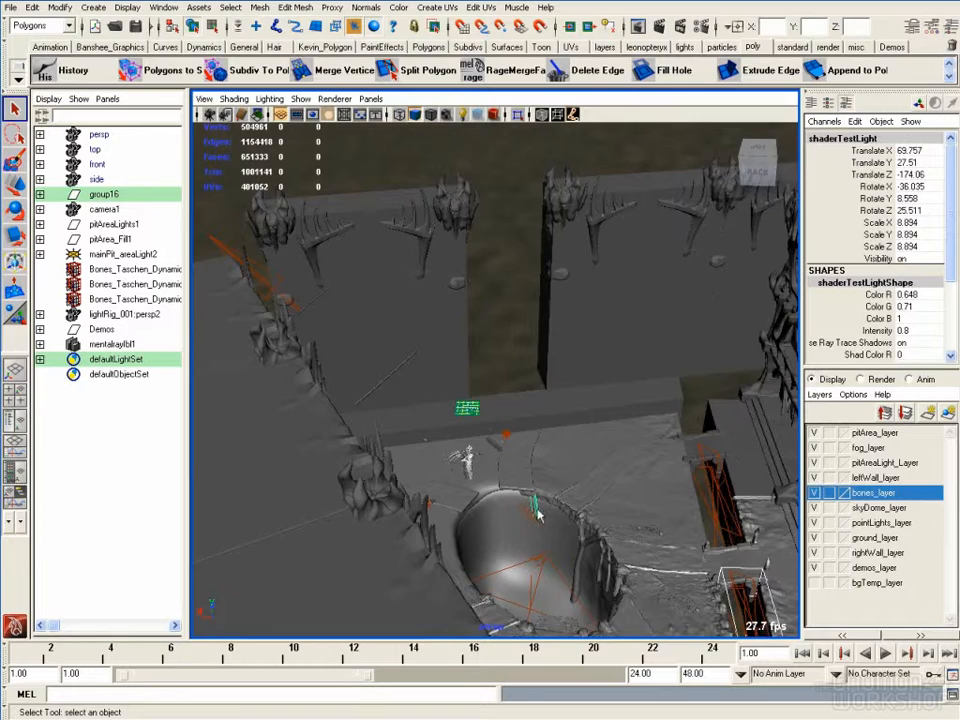
pyautogui.click(861, 334)
pyautogui.keyDown('alt'); pyautogui.moveTo(617, 448); pyautogui.dragTo(576, 453); pyautogui.keyUp('alt')
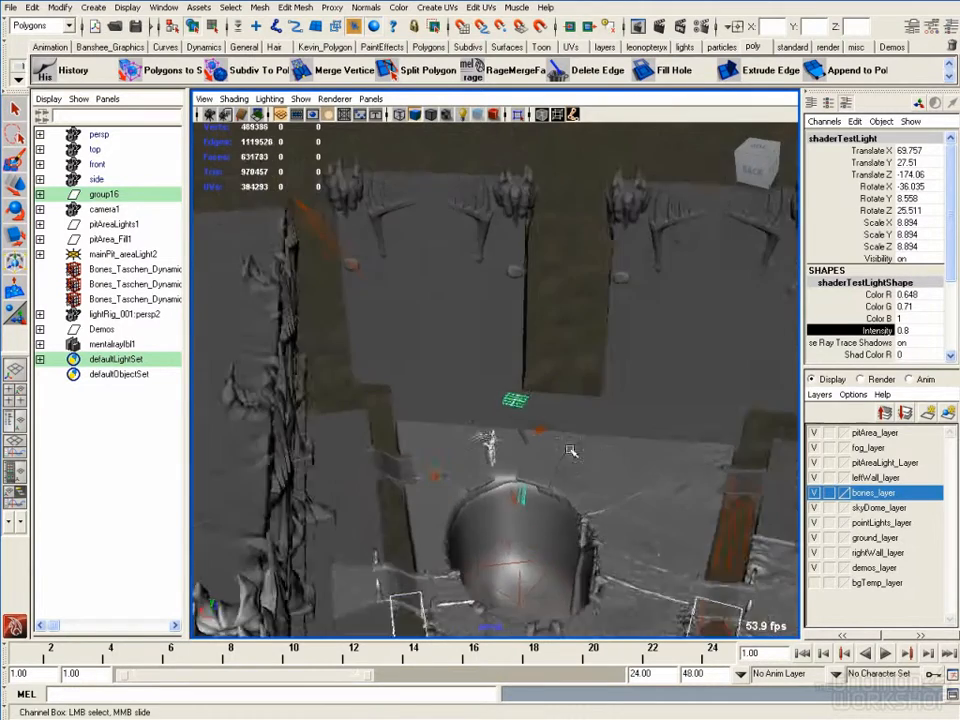
pyautogui.keyDown('alt'); pyautogui.moveTo(576, 453); pyautogui.dragTo(671, 461, button='right'); pyautogui.keyUp('alt')
pyautogui.keyDown('alt'); pyautogui.moveTo(671, 461); pyautogui.dragTo(450, 461); pyautogui.keyUp('alt')
pyautogui.keyDown('alt'); pyautogui.moveTo(450, 461); pyautogui.dragTo(497, 414, button='right'); pyautogui.keyUp('alt')
pyautogui.keyDown('alt'); pyautogui.moveTo(497, 414); pyautogui.dragTo(450, 475); pyautogui.keyUp('alt')
pyautogui.keyDown('alt'); pyautogui.moveTo(450, 475); pyautogui.dragTo(529, 419, button='right'); pyautogui.keyUp('alt')
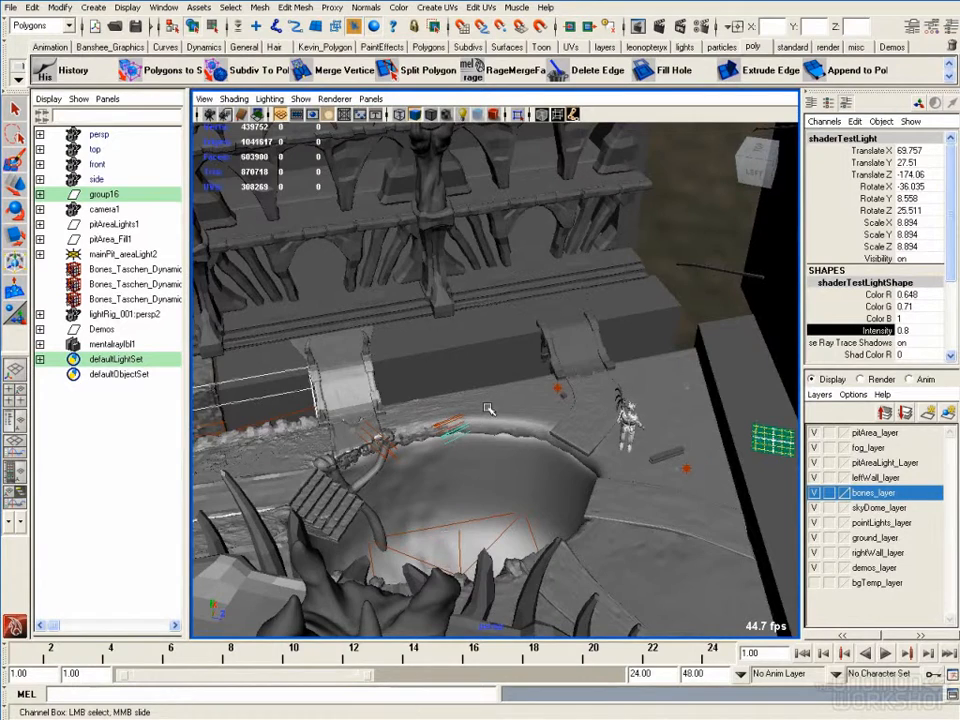
pyautogui.keyDown('alt'); pyautogui.moveTo(527, 455); pyautogui.dragTo(703, 439); pyautogui.keyUp('alt')
pyautogui.keyDown('alt'); pyautogui.moveTo(703, 439); pyautogui.dragTo(499, 336, button='right'); pyautogui.keyUp('alt')
pyautogui.keyDown('alt'); pyautogui.moveTo(499, 336); pyautogui.dragTo(499, 382, button='middle'); pyautogui.keyUp('alt')
# - Select the large wall cubes behind the demon in turn and examine the gap between them
pyautogui.moveTo(440, 369); pyautogui.dragTo(495, 369, button='middle')
pyautogui.moveTo(495, 369); pyautogui.dragTo(496, 369)
pyautogui.keyDown('alt'); pyautogui.moveTo(630, 304); pyautogui.dragTo(381, 442); pyautogui.keyUp('alt')
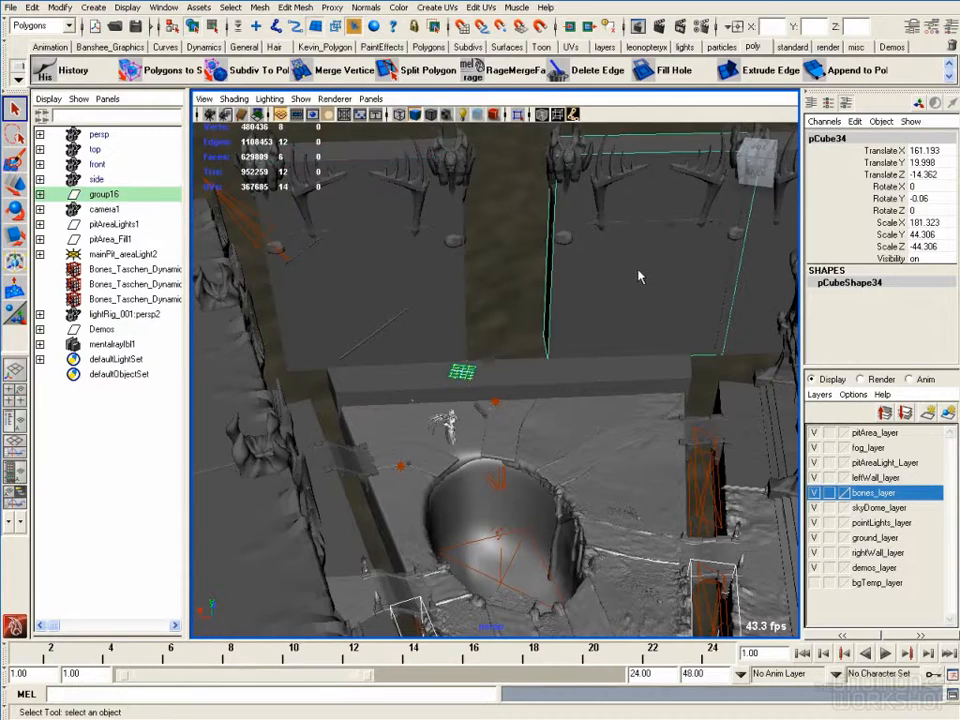
pyautogui.click(531, 302)
pyautogui.keyDown('alt'); pyautogui.moveTo(522, 310); pyautogui.dragTo(580, 297); pyautogui.keyUp('alt')
pyautogui.keyDown('alt'); pyautogui.moveTo(454, 344); pyautogui.dragTo(454, 357, button='middle'); pyautogui.keyUp('alt')
pyautogui.click(511, 315)
pyautogui.click(675, 307)
pyautogui.click(500, 292)
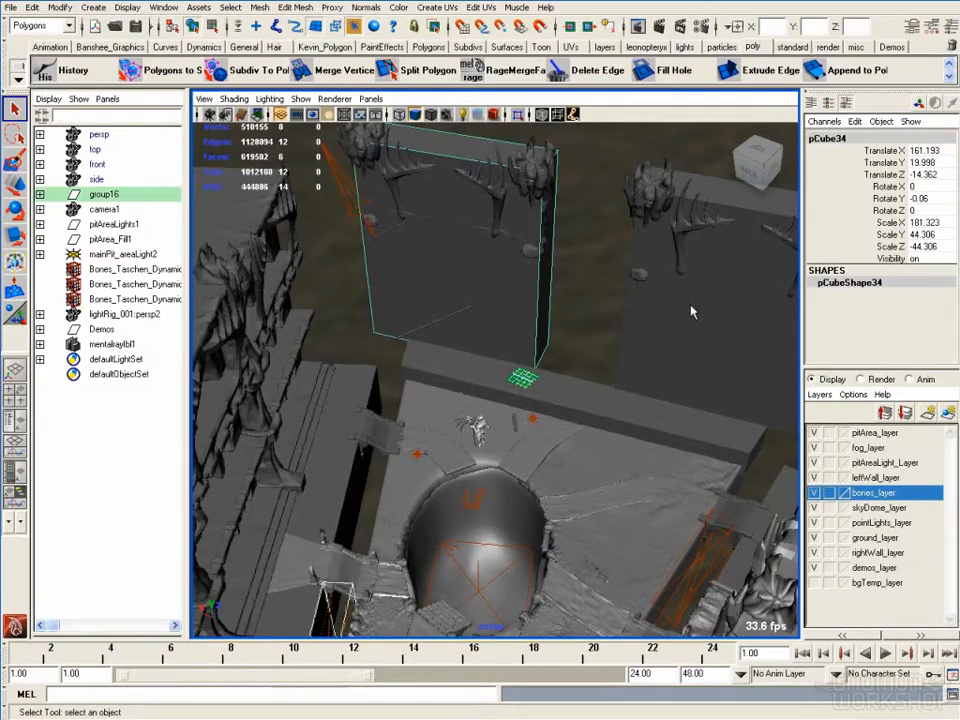
pyautogui.keyDown('alt'); pyautogui.moveTo(484, 444); pyautogui.dragTo(590, 392); pyautogui.keyUp('alt')
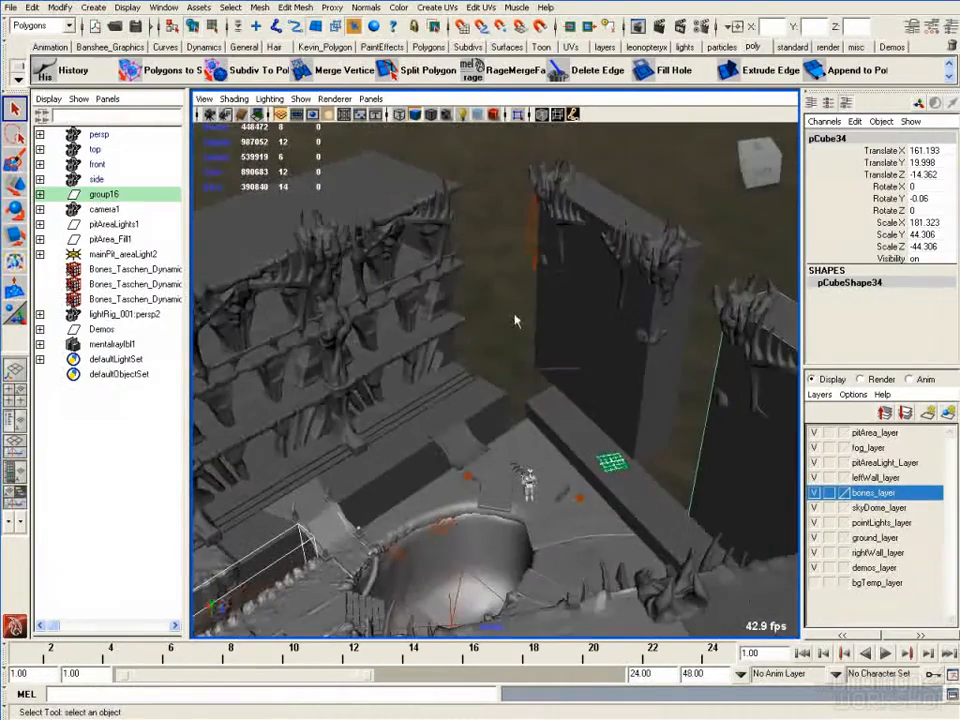
# - Select Demos_spotLight1 and examine the pit and the rows of area lights from above and behind the walls
pyautogui.click(532, 241)
pyautogui.keyDown('alt'); pyautogui.moveTo(513, 368); pyautogui.dragTo(481, 351); pyautogui.keyUp('alt')
pyautogui.keyDown('alt'); pyautogui.moveTo(522, 403); pyautogui.dragTo(507, 384); pyautogui.keyUp('alt')
pyautogui.keyDown('alt'); pyautogui.moveTo(616, 370); pyautogui.dragTo(276, 374); pyautogui.keyUp('alt')
pyautogui.keyDown('alt'); pyautogui.moveTo(530, 378); pyautogui.dragTo(459, 371, button='right'); pyautogui.keyUp('alt')
pyautogui.keyDown('alt'); pyautogui.moveTo(459, 371); pyautogui.dragTo(441, 421, button='middle'); pyautogui.keyUp('alt')
pyautogui.keyDown('alt'); pyautogui.moveTo(530, 364); pyautogui.dragTo(530, 363, button='middle'); pyautogui.keyUp('alt')
pyautogui.keyDown('alt'); pyautogui.moveTo(530, 364); pyautogui.dragTo(538, 391); pyautogui.keyUp('alt')
pyautogui.keyDown('alt'); pyautogui.moveTo(538, 391); pyautogui.dragTo(550, 351, button='middle'); pyautogui.keyUp('alt')
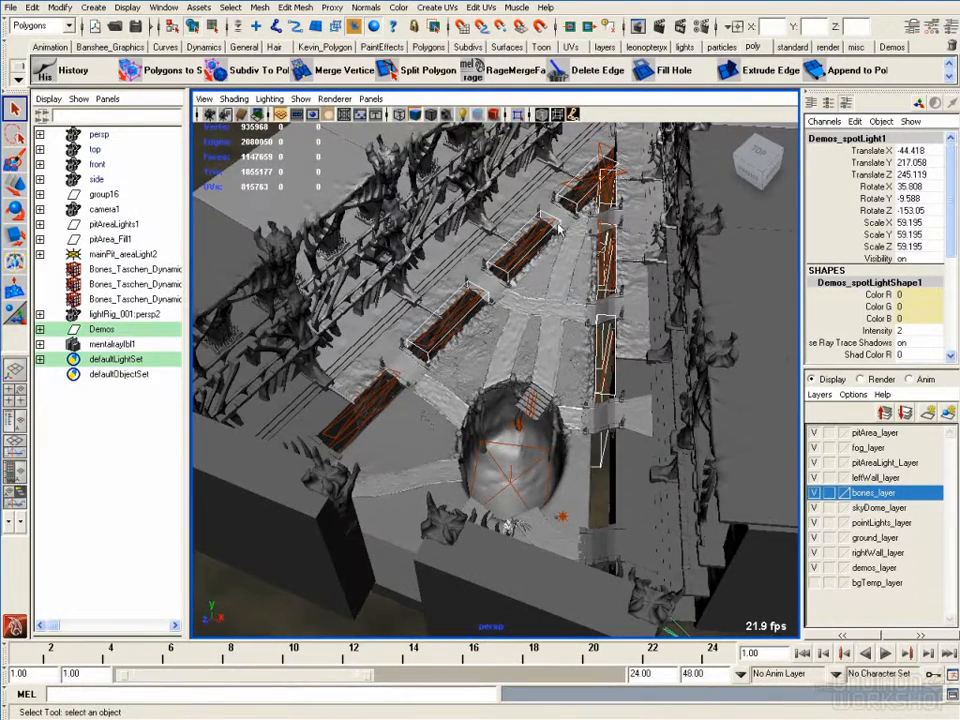
pyautogui.moveTo(519, 330)
pyautogui.keyDown('alt'); pyautogui.mouseDown()
pyautogui.moveTo(624, 306)
pyautogui.moveTo(600, 272)
pyautogui.moveTo(523, 312)
pyautogui.mouseUp(); pyautogui.keyUp('alt')
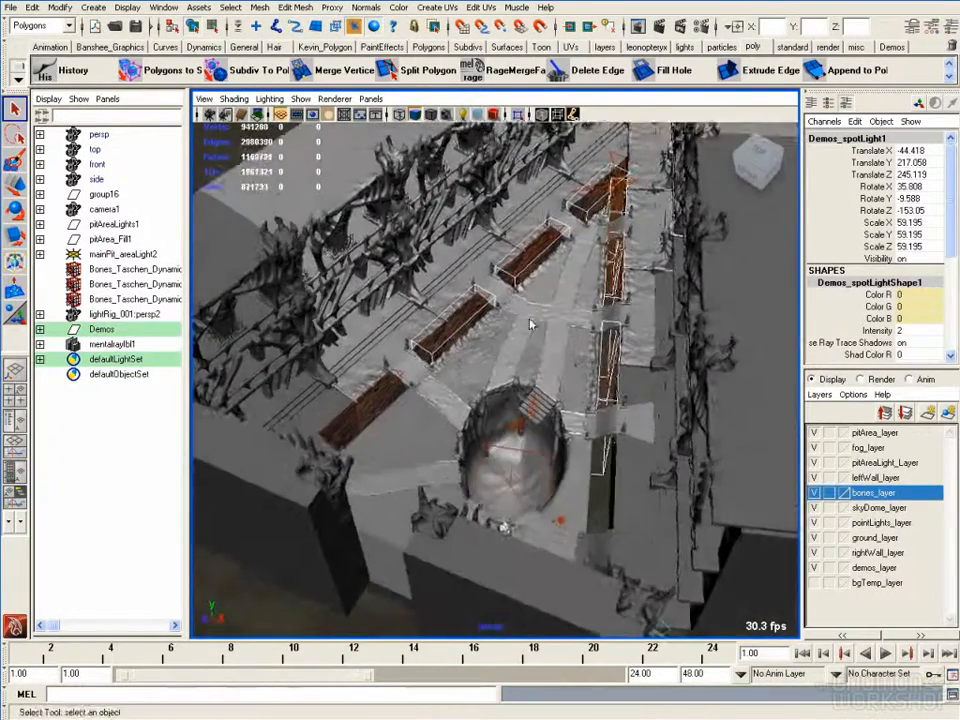
pyautogui.keyDown('alt'); pyautogui.moveTo(523, 312); pyautogui.dragTo(510, 283, button='middle'); pyautogui.keyUp('alt')
pyautogui.keyDown('alt'); pyautogui.moveTo(510, 283); pyautogui.dragTo(538, 281, button='right'); pyautogui.keyUp('alt')
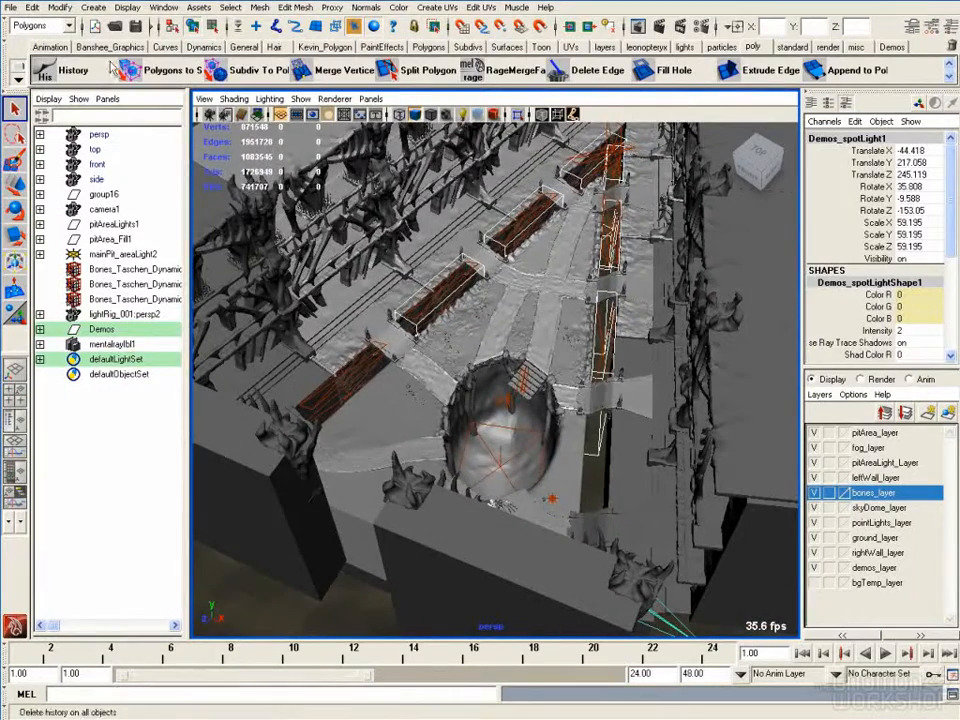
# - Browse the demos scenes folder in Details view sorted by date modified, and highlight testLighting_027.mb
pyautogui.click(115, 27)
pyautogui.click(555, 143)
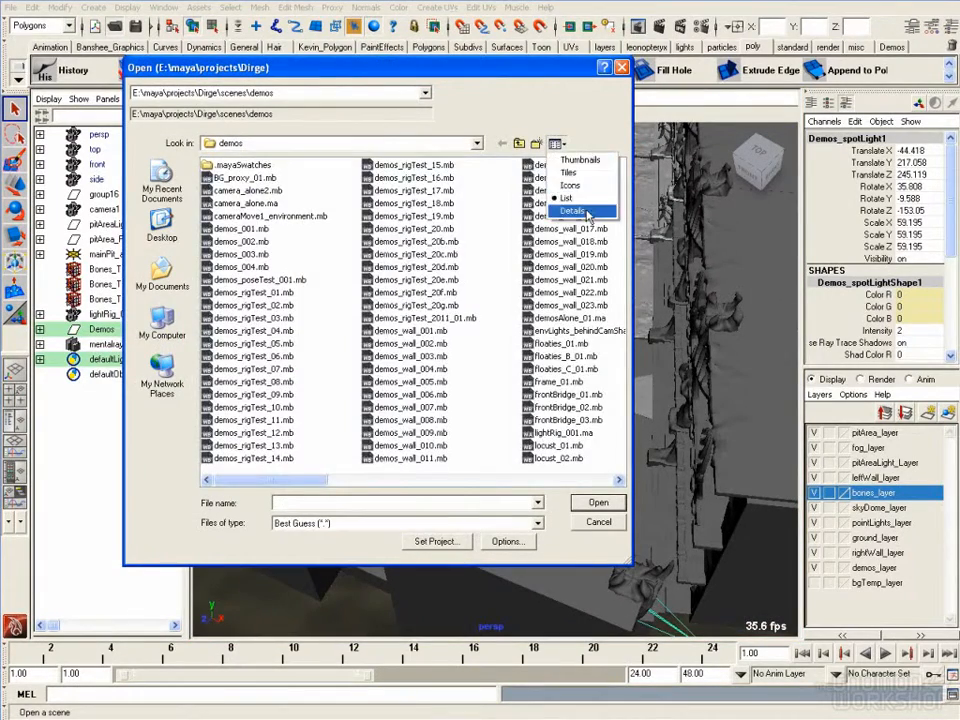
pyautogui.click(566, 207)
pyautogui.click(565, 168)
pyautogui.moveTo(620, 192); pyautogui.dragTo(621, 356)
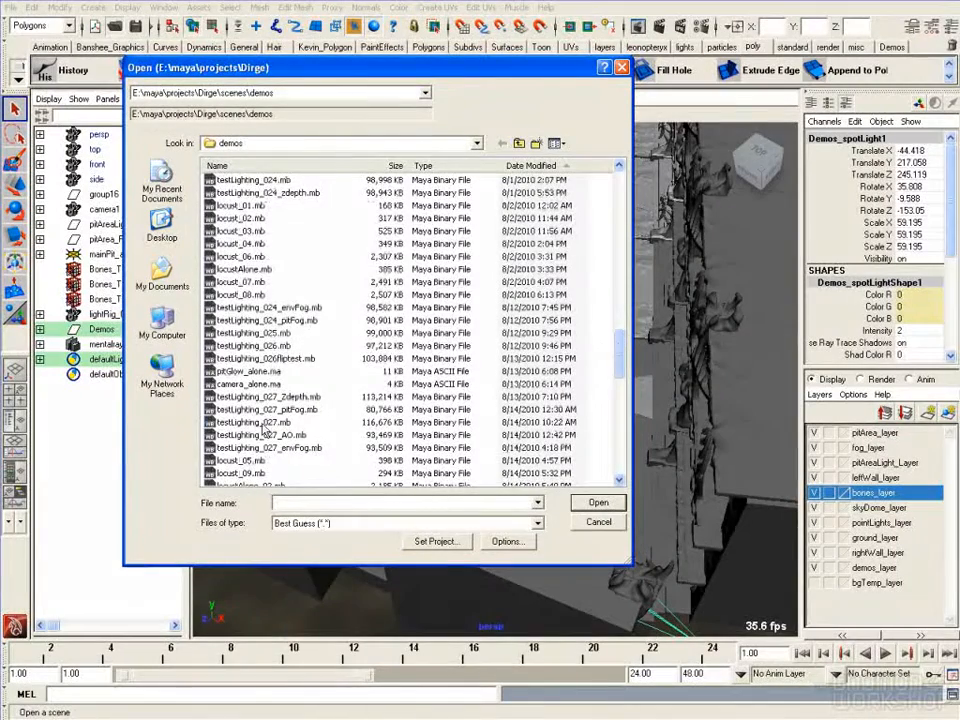
pyautogui.click(262, 423)
pyautogui.scroll(-2, 303, 395)
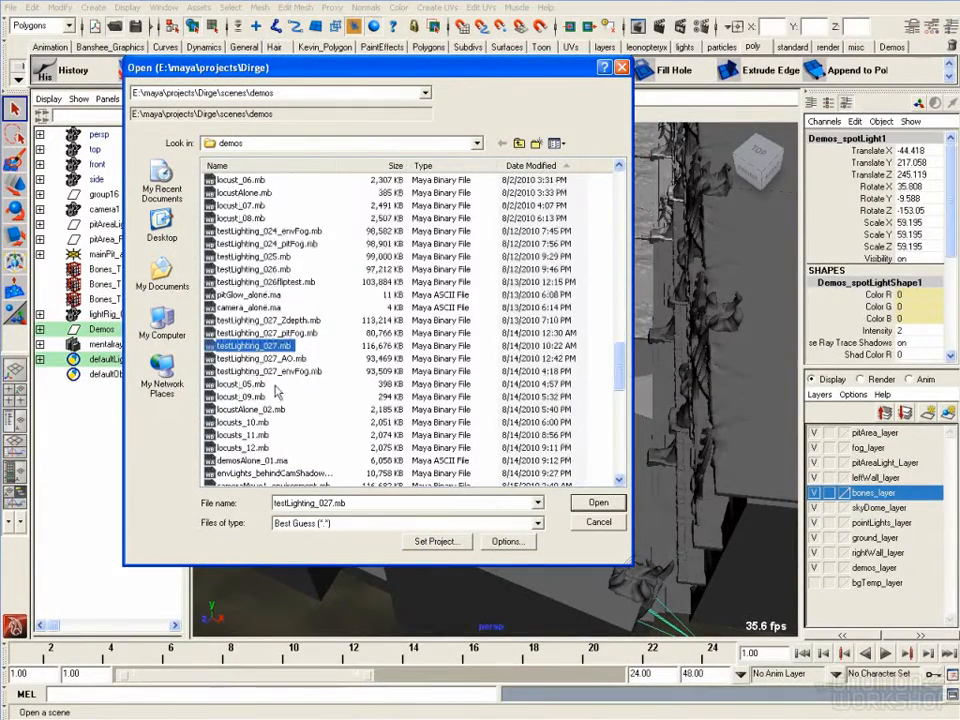
# - Highlight the Zdepth, pitFog, AO and envFog versions of the testLighting_027 scene in turn
pyautogui.click(291, 321)
pyautogui.click(288, 334)
pyautogui.click(291, 359)
pyautogui.click(295, 372)
pyautogui.moveTo(610, 373)
pyautogui.mouseDown()
pyautogui.moveTo(617, 450)
pyautogui.moveTo(617, 375)
pyautogui.mouseUp()
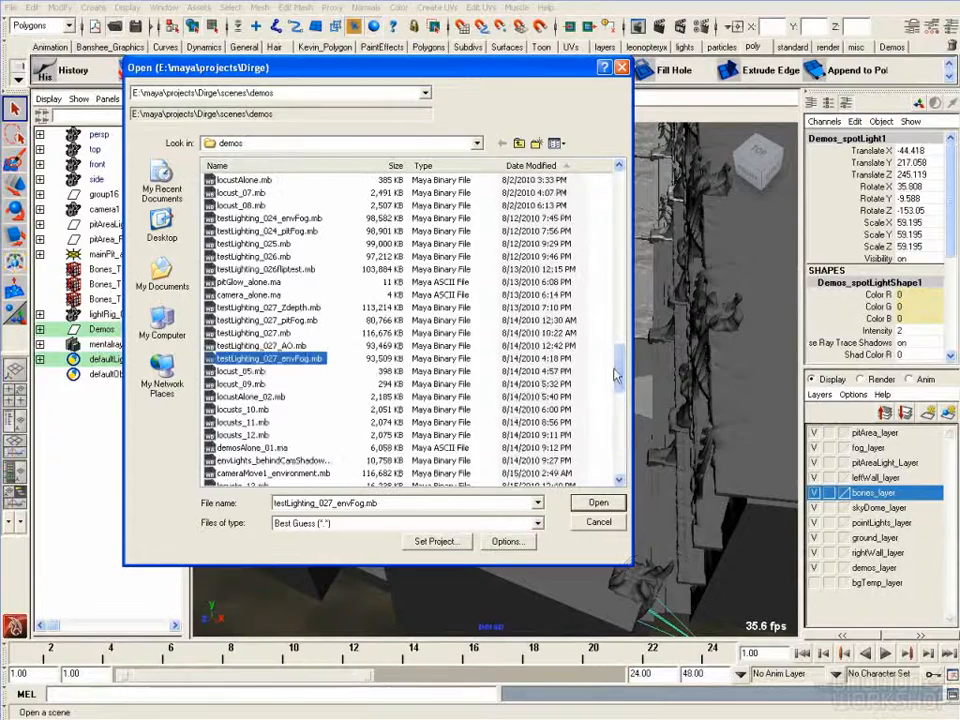
pyautogui.click(280, 308)
pyautogui.click(300, 321)
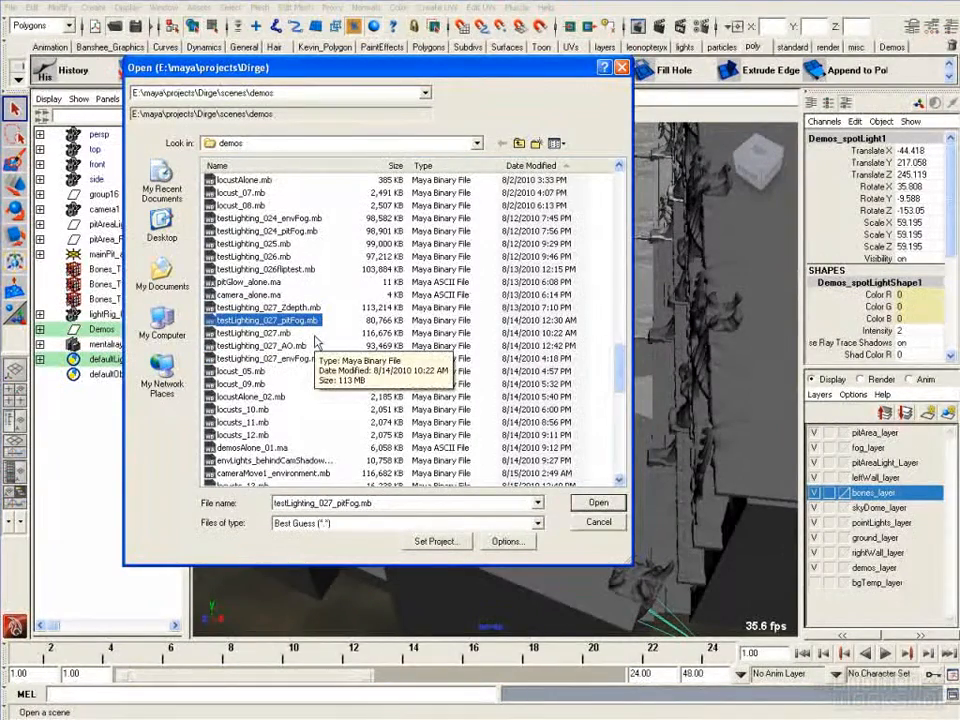
pyautogui.click(282, 346)
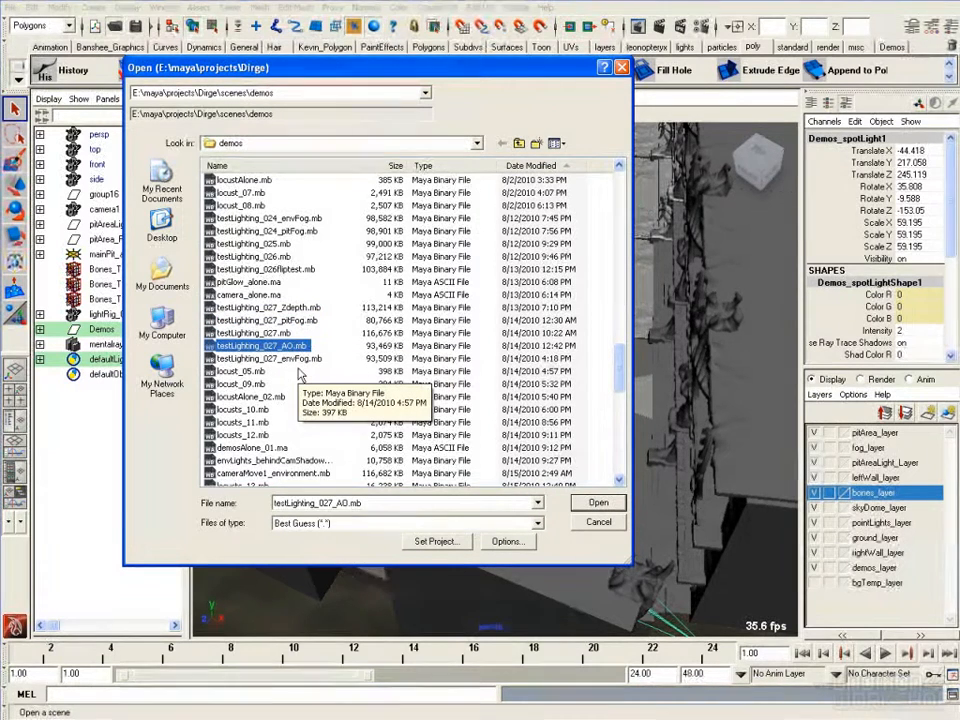
pyautogui.click(297, 362)
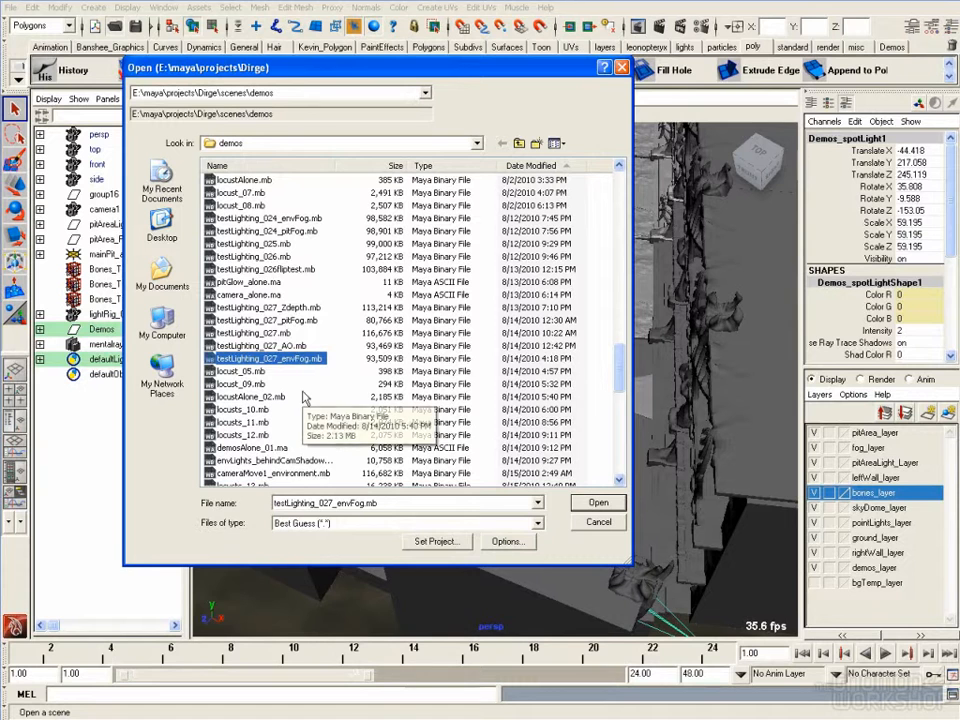
# - Review the testLighting_027 pass files and the rest of the scene list again, and close the browser without opening a file
pyautogui.click(290, 308)
pyautogui.click(305, 360)
pyautogui.click(295, 321)
pyautogui.click(292, 308)
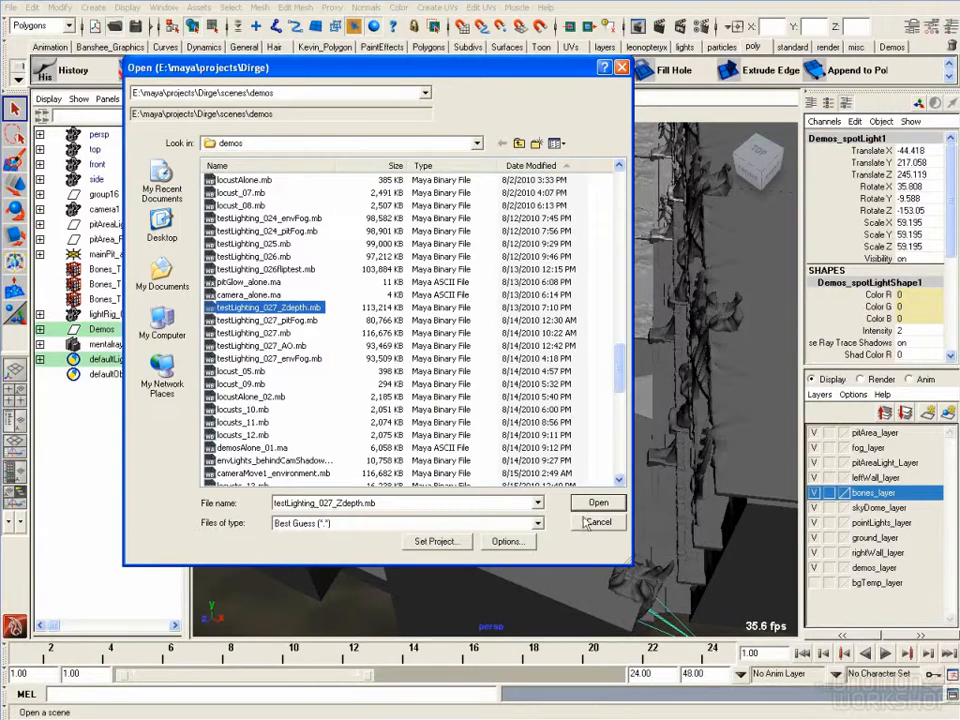
pyautogui.scroll(-4, 467, 283)
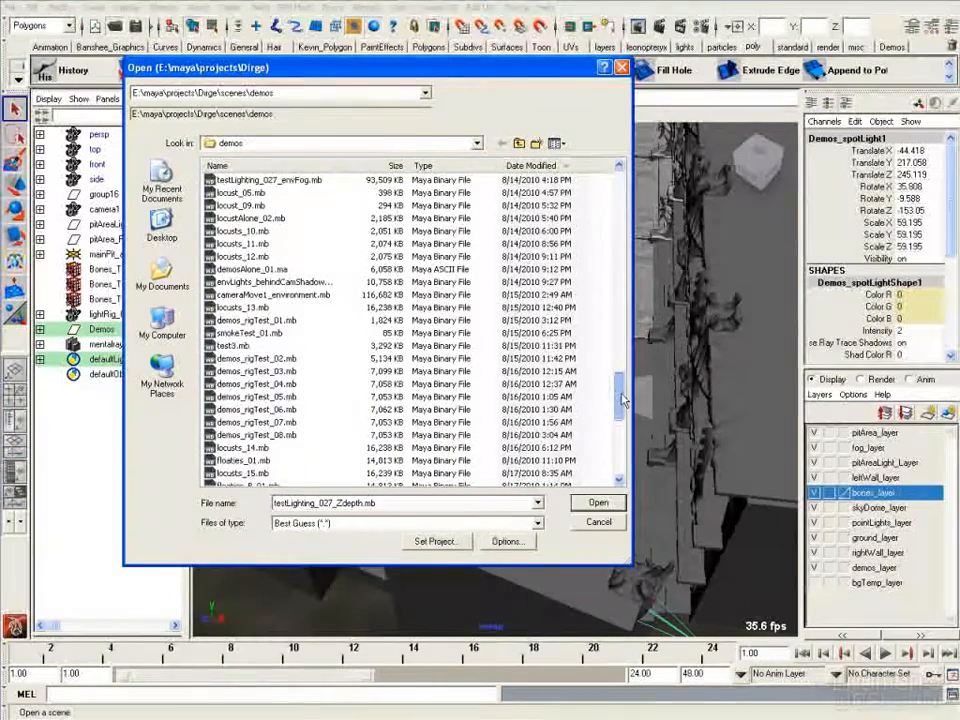
pyautogui.scroll(2, 467, 283)
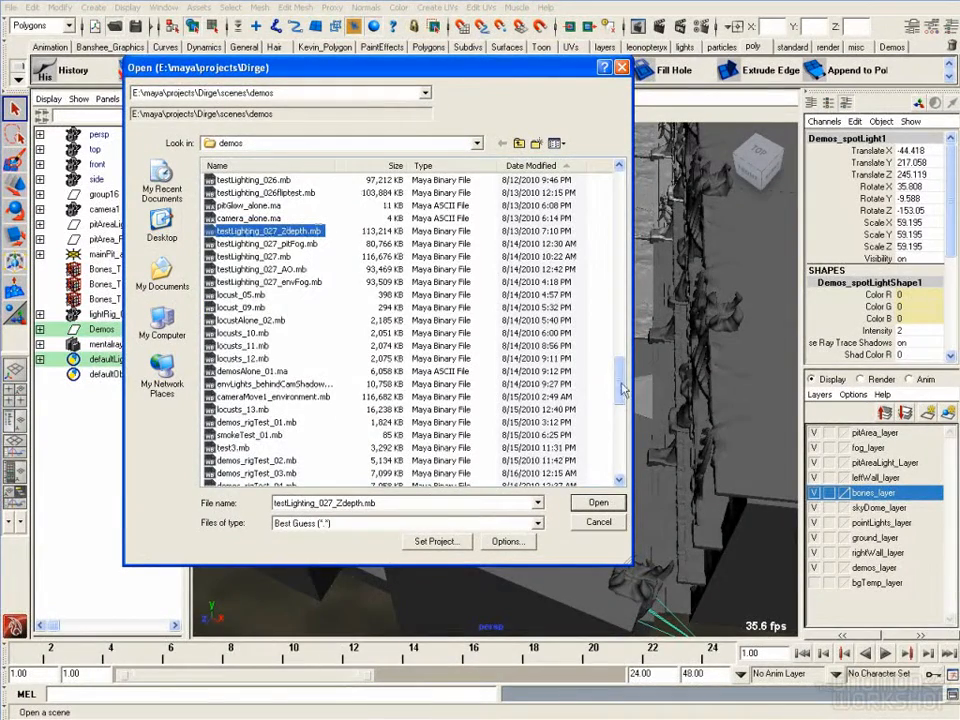
pyautogui.scroll(-3, 621, 398)
pyautogui.scroll(4, 620, 388)
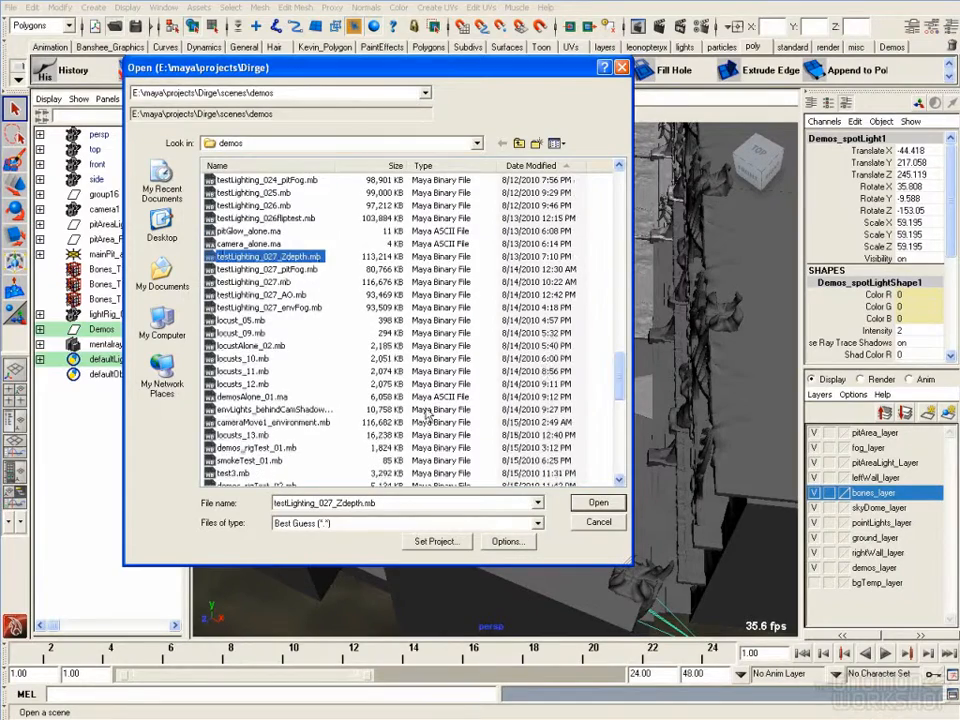
pyautogui.click(600, 520)
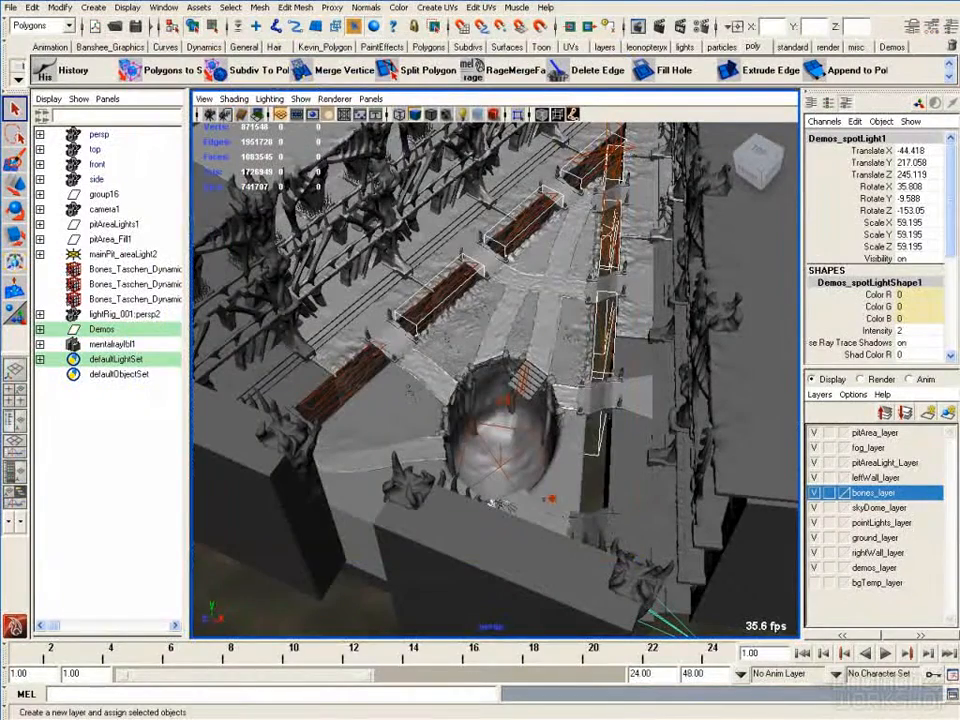
# - Switch to Photoshop and view the whole final comp at 12.5% in an enlarged window
pyautogui.hotkey('alt', 'Tab')
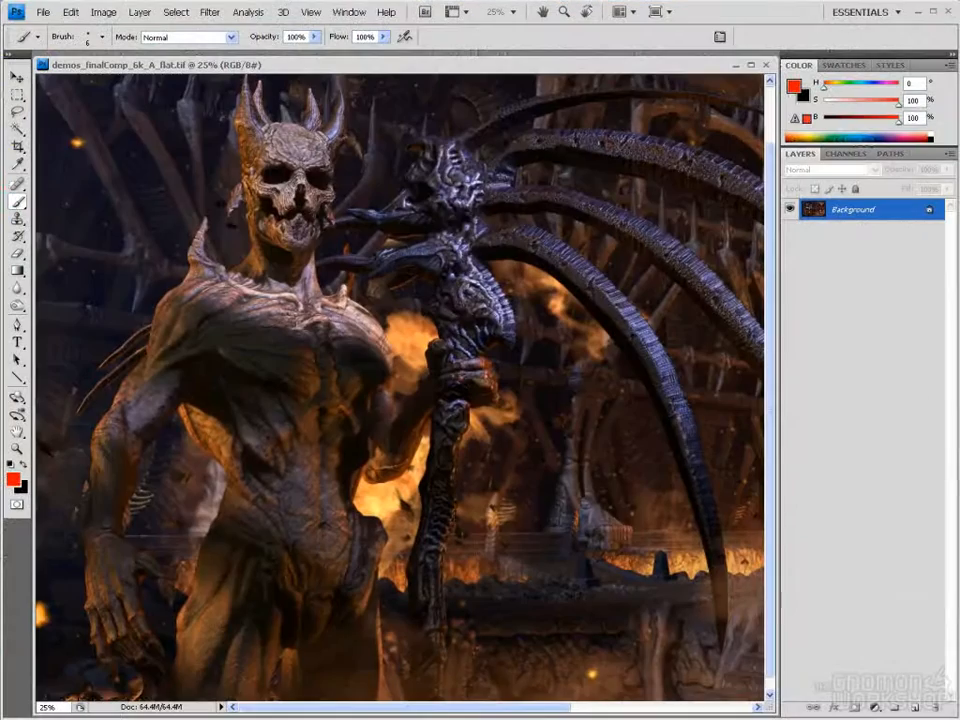
pyautogui.moveTo(516, 442); pyautogui.dragTo(440, 420)
pyautogui.keyDown('alt'); pyautogui.click(443, 420); pyautogui.keyUp('alt')
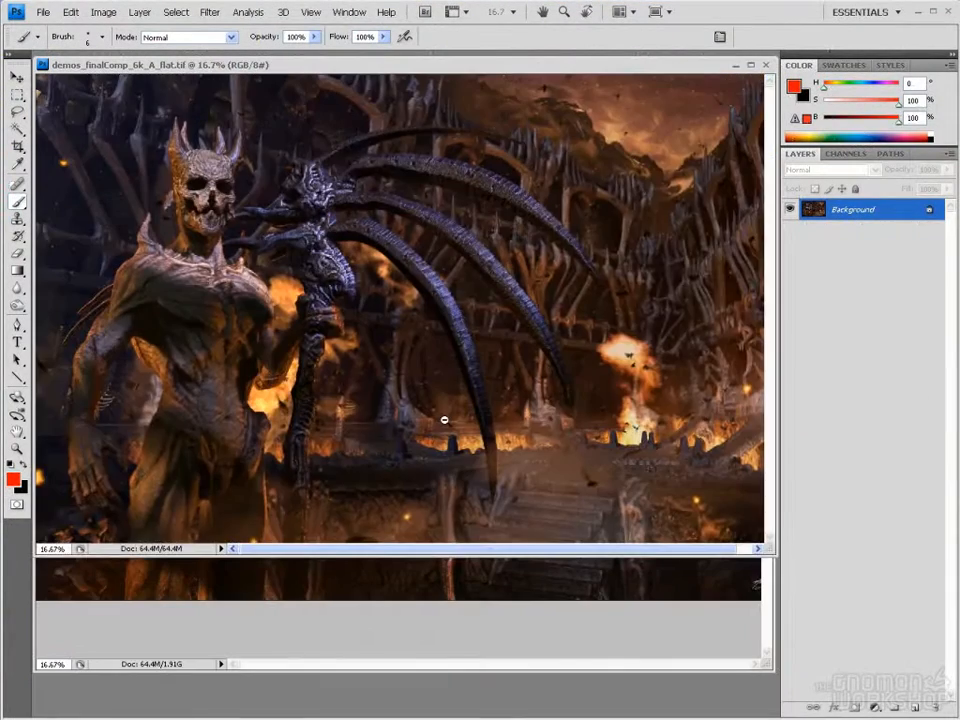
pyautogui.keyDown('alt'); pyautogui.click(443, 420); pyautogui.keyUp('alt')
pyautogui.moveTo(593, 436); pyautogui.dragTo(767, 706)
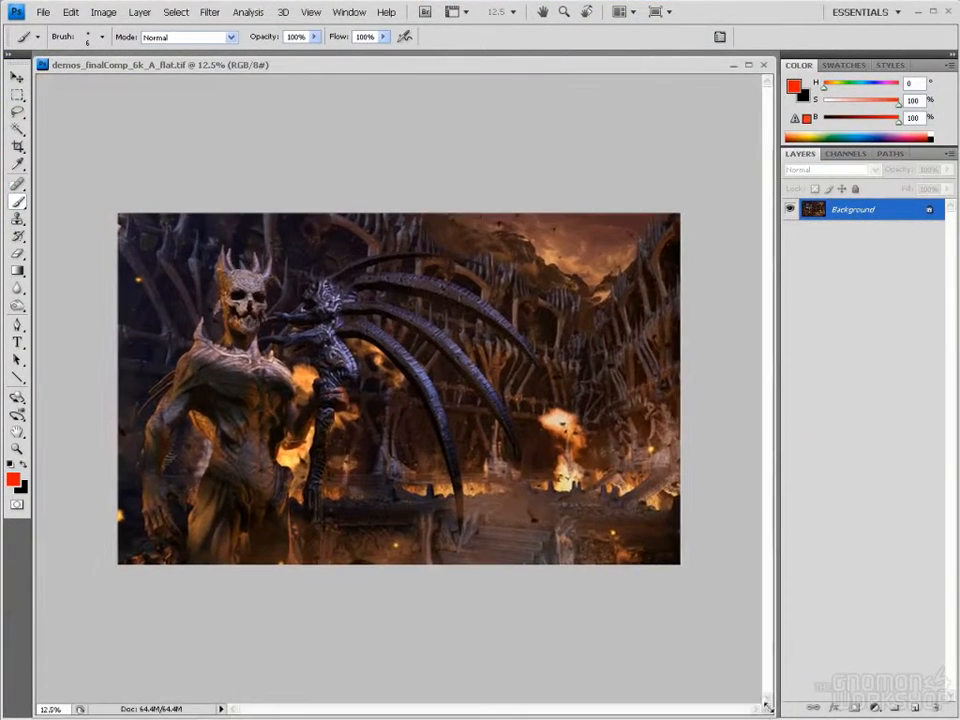